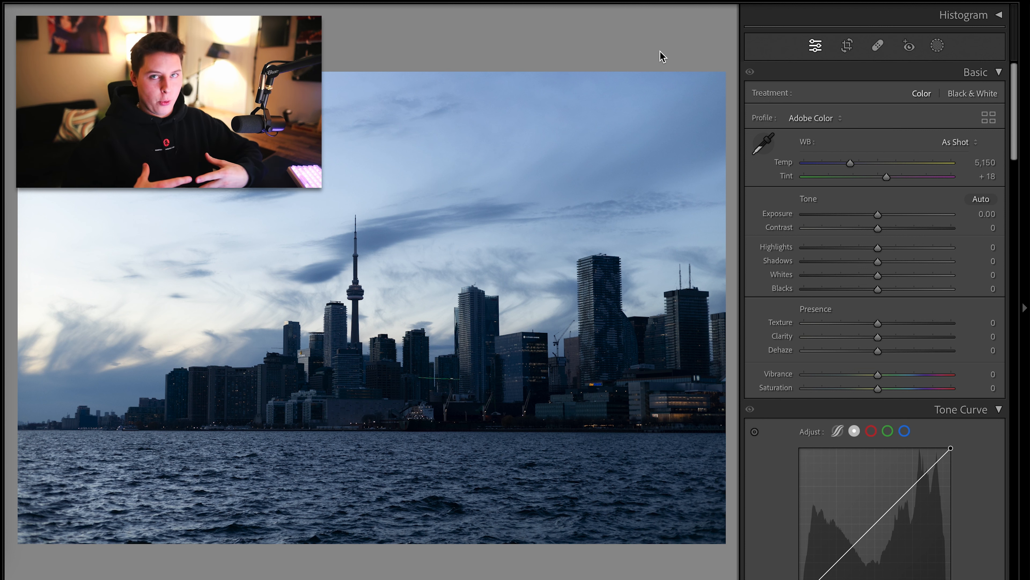
Adjust the basic tone: Contrast +28, Highlights +34, Shadows +41, Whites +20
{"action": "left_click_drag", "start_coordinate": [878, 249], "coordinate": [892, 277]}
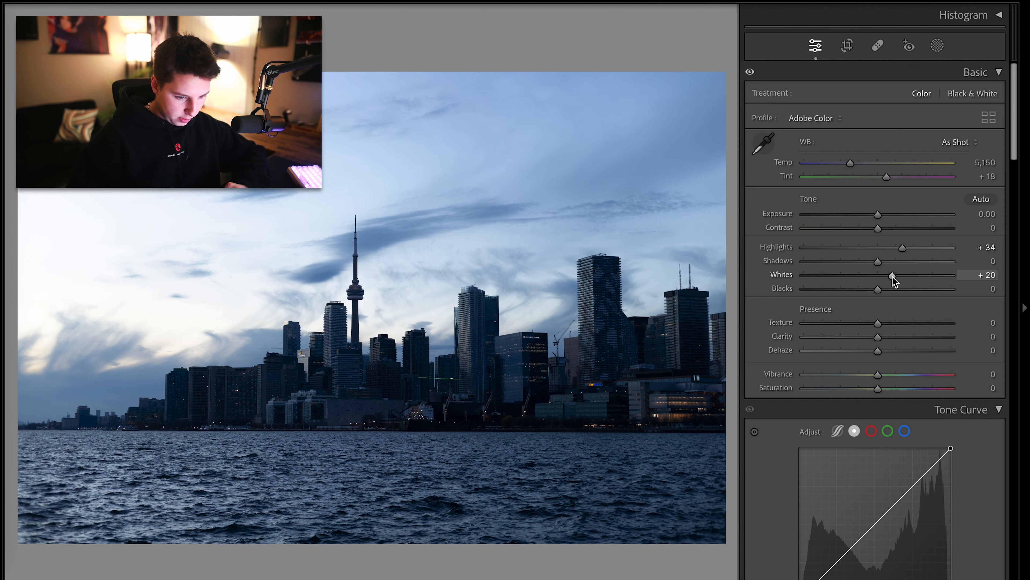
{"action": "left_click_drag", "start_coordinate": [878, 228], "coordinate": [900, 230]}
{"action": "scroll", "coordinate": [785, 252], "scroll_direction": "down", "scroll_amount": 3}
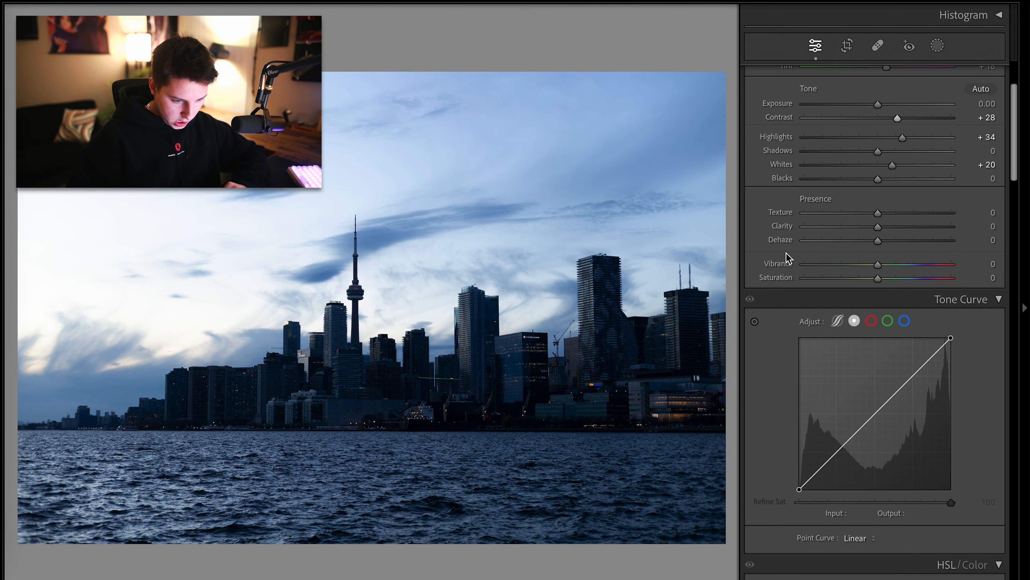
{"action": "scroll", "coordinate": [785, 252], "scroll_direction": "up", "scroll_amount": 3}
{"action": "left_click_drag", "start_coordinate": [871, 262], "coordinate": [909, 276]}
Inspect the skyline zoomed in, then apply a point curve preset to the tone curve
{"action": "left_click", "coordinate": [409, 391]}
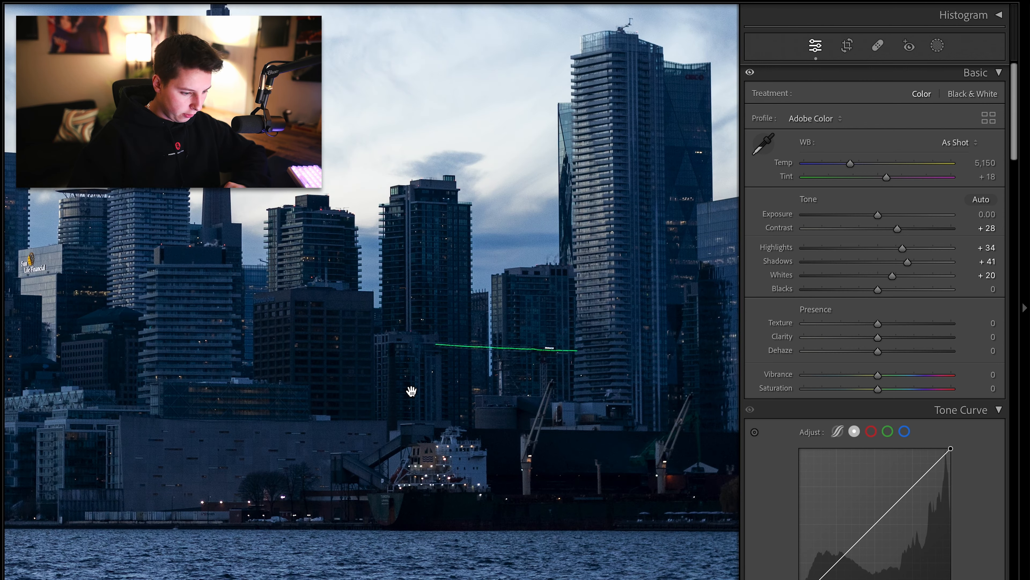
{"action": "left_click_drag", "start_coordinate": [409, 391], "coordinate": [544, 508]}
{"action": "left_click", "coordinate": [543, 508]}
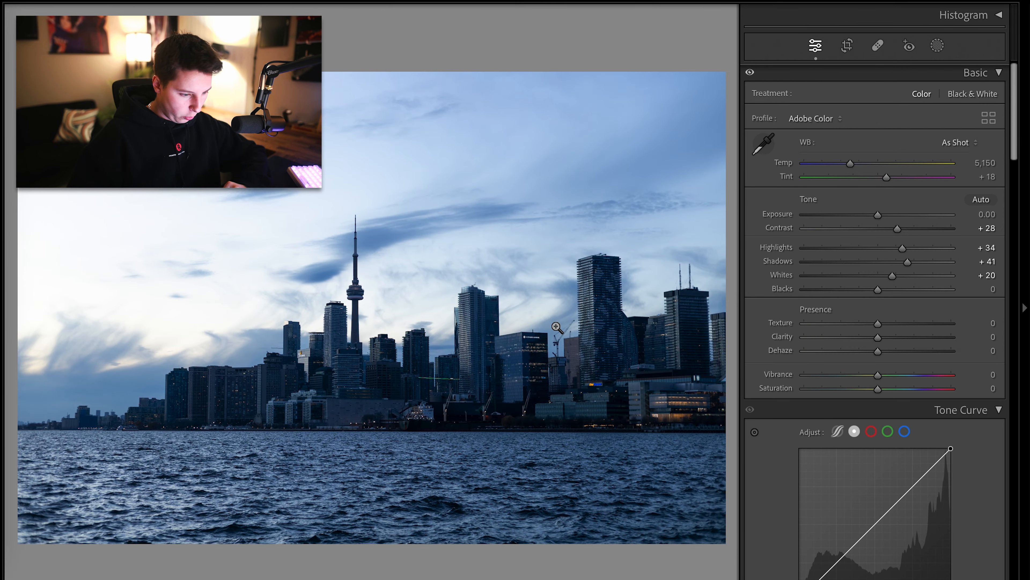
{"action": "scroll", "coordinate": [786, 261], "scroll_direction": "down", "scroll_amount": 5}
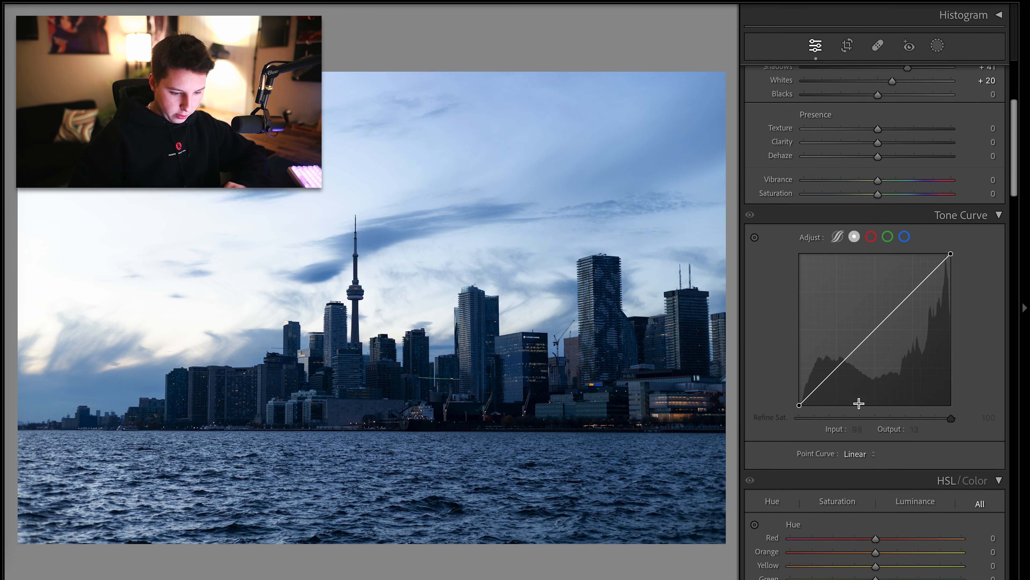
{"action": "left_click", "coordinate": [871, 455]}
{"action": "left_click", "coordinate": [875, 510]}
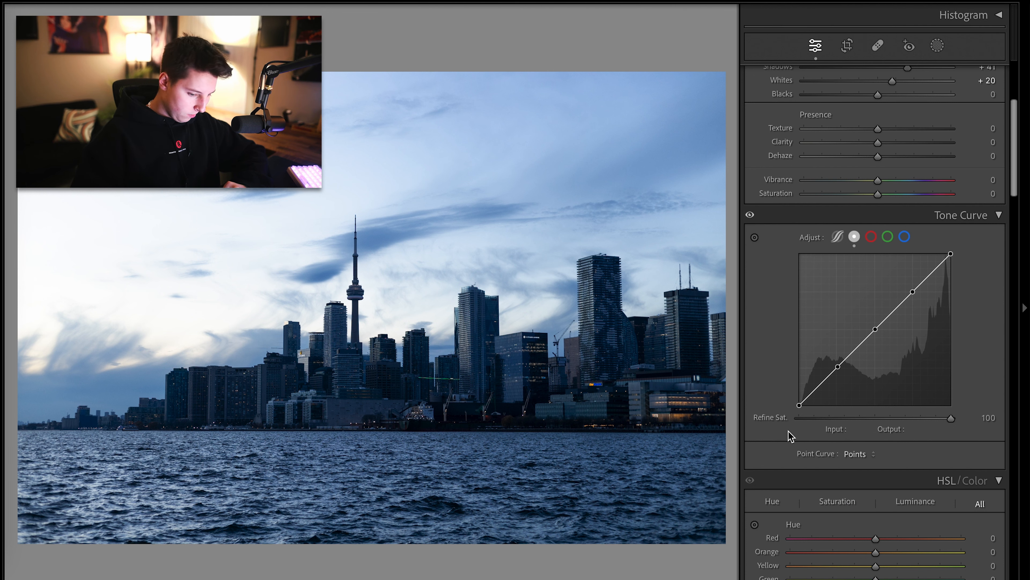
Browse the develop panels from Tone Curve and Color Grading down to Calibration
{"action": "scroll", "coordinate": [790, 433], "scroll_direction": "down", "scroll_amount": 8}
{"action": "scroll", "coordinate": [789, 433], "scroll_direction": "down", "scroll_amount": 12}
{"action": "scroll", "coordinate": [789, 433], "scroll_direction": "up", "scroll_amount": 3}
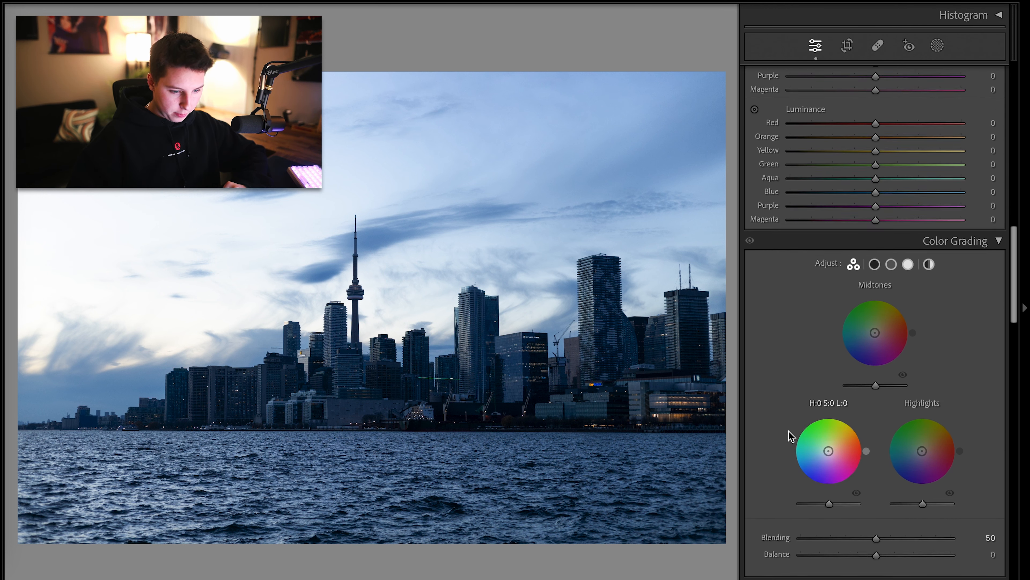
{"action": "left_click", "coordinate": [874, 275]}
{"action": "scroll", "coordinate": [787, 318], "scroll_direction": "down", "scroll_amount": 7}
{"action": "scroll", "coordinate": [787, 319], "scroll_direction": "up", "scroll_amount": 20}
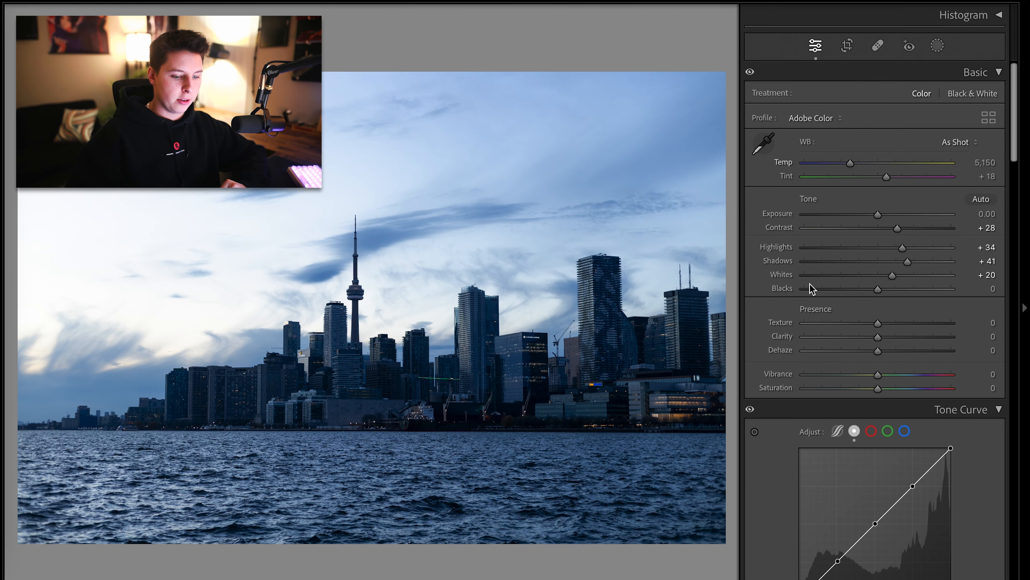
{"action": "scroll", "coordinate": [823, 303], "scroll_direction": "down", "scroll_amount": 7}
{"action": "scroll", "coordinate": [839, 314], "scroll_direction": "down", "scroll_amount": 15}
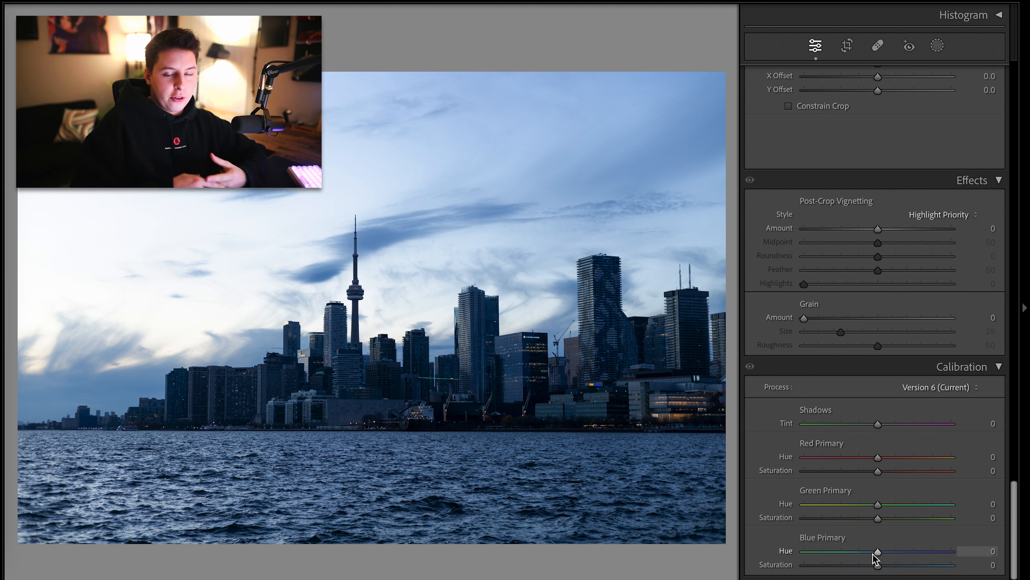
Try extreme Calibration primary hue and green saturation settings, then undo them
{"action": "left_click_drag", "start_coordinate": [878, 504], "coordinate": [953, 504]}
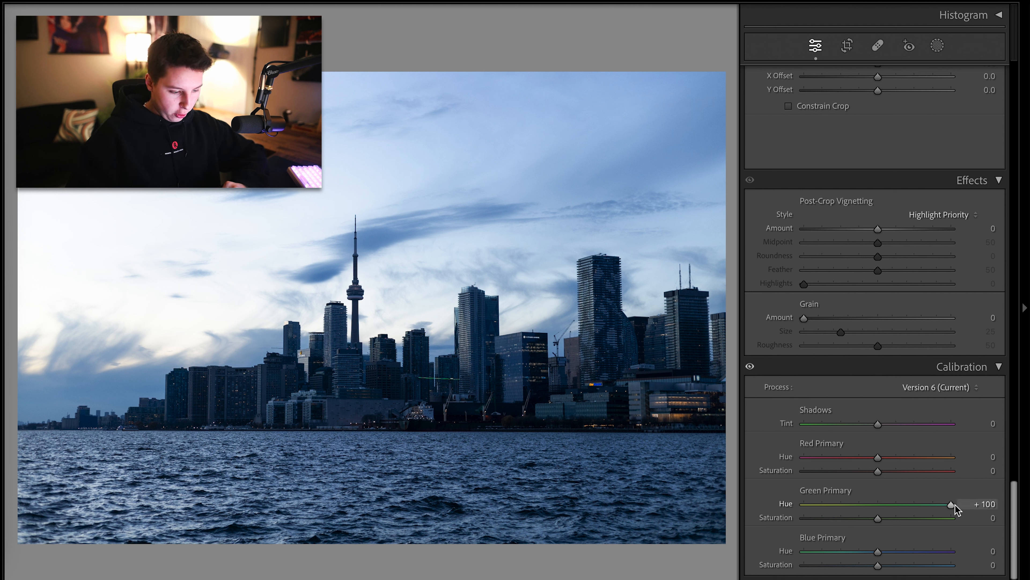
{"action": "left_click_drag", "start_coordinate": [886, 461], "coordinate": [744, 471]}
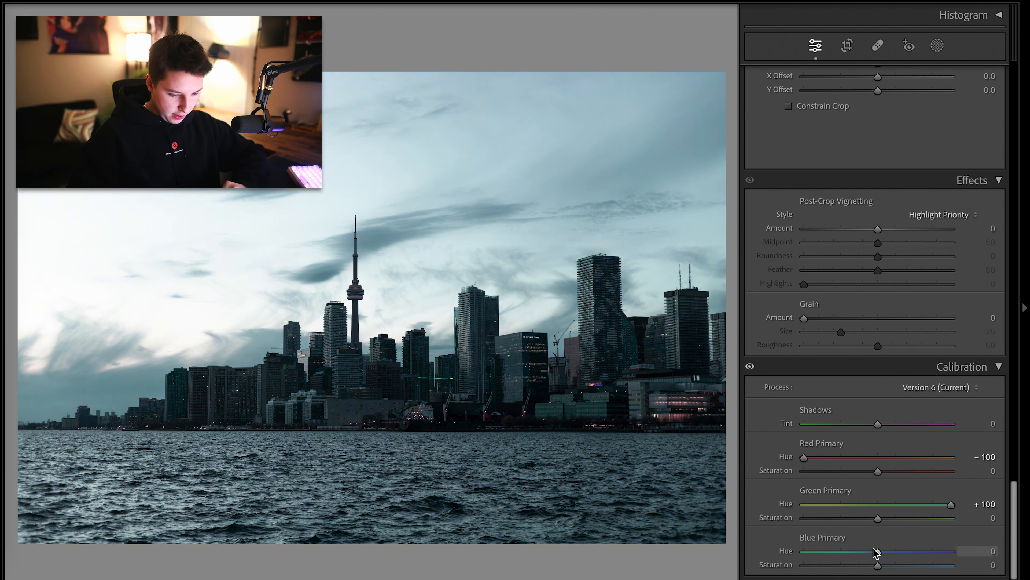
{"action": "left_click_drag", "start_coordinate": [874, 551], "coordinate": [1013, 551]}
{"action": "left_click", "coordinate": [962, 515]}
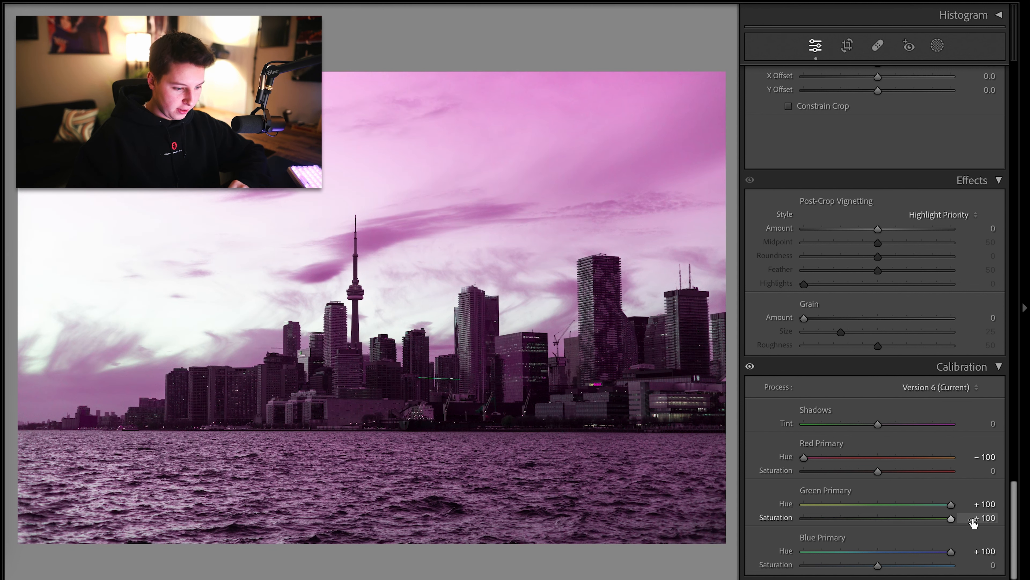
{"action": "key", "text": "ctrl+z"}
{"action": "key", "text": "ctrl+z"}
{"action": "key", "text": "ctrl+z"}
{"action": "key", "text": "ctrl+z"}
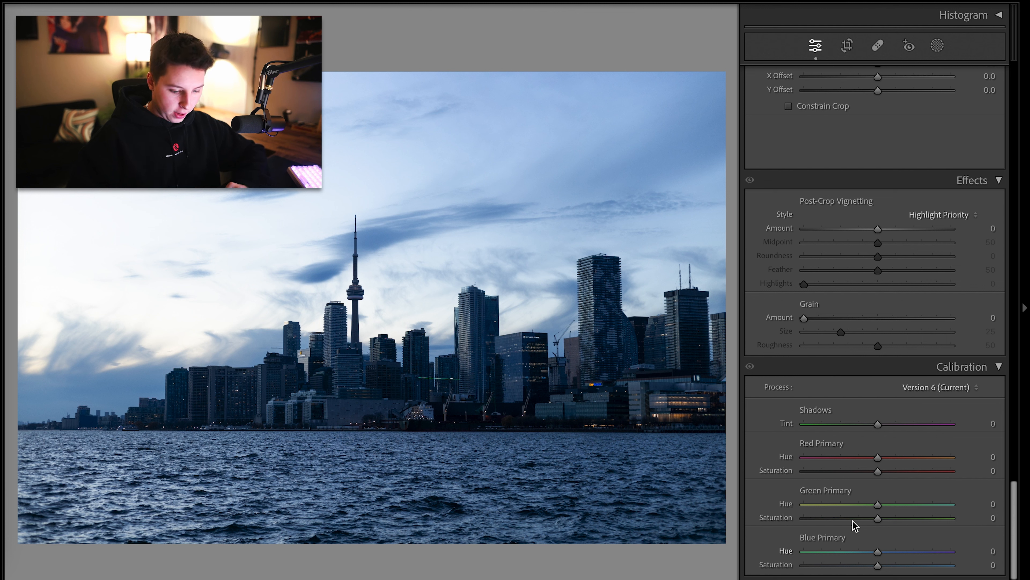
Set Calibration primaries: Blue hue −47, Green hue +53, Red hue +50, Blue saturation +27
{"action": "left_click_drag", "start_coordinate": [849, 552], "coordinate": [843, 552]}
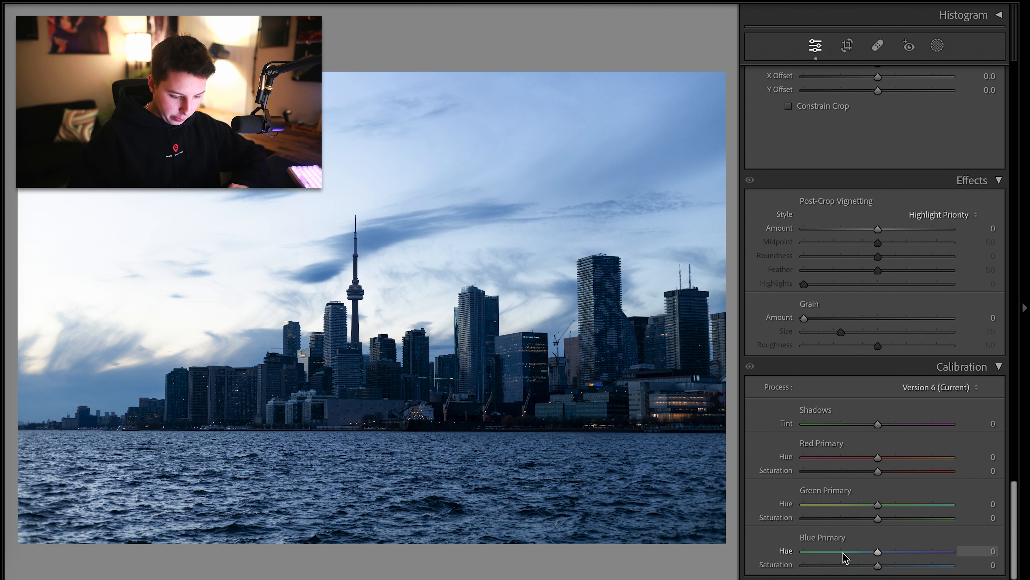
{"action": "left_click", "coordinate": [916, 505]}
{"action": "left_click", "coordinate": [913, 457]}
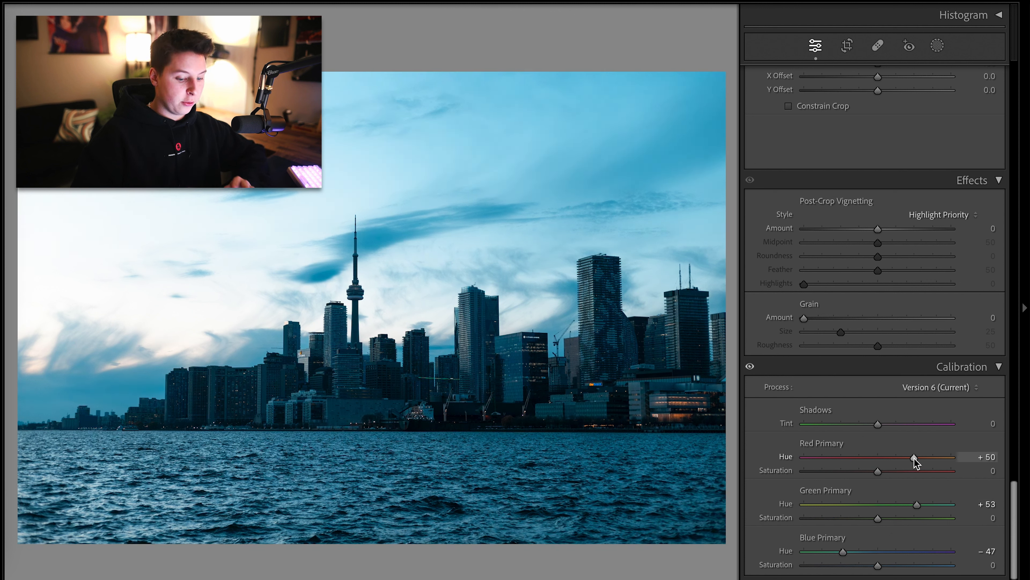
{"action": "left_click_drag", "start_coordinate": [894, 565], "coordinate": [903, 566]}
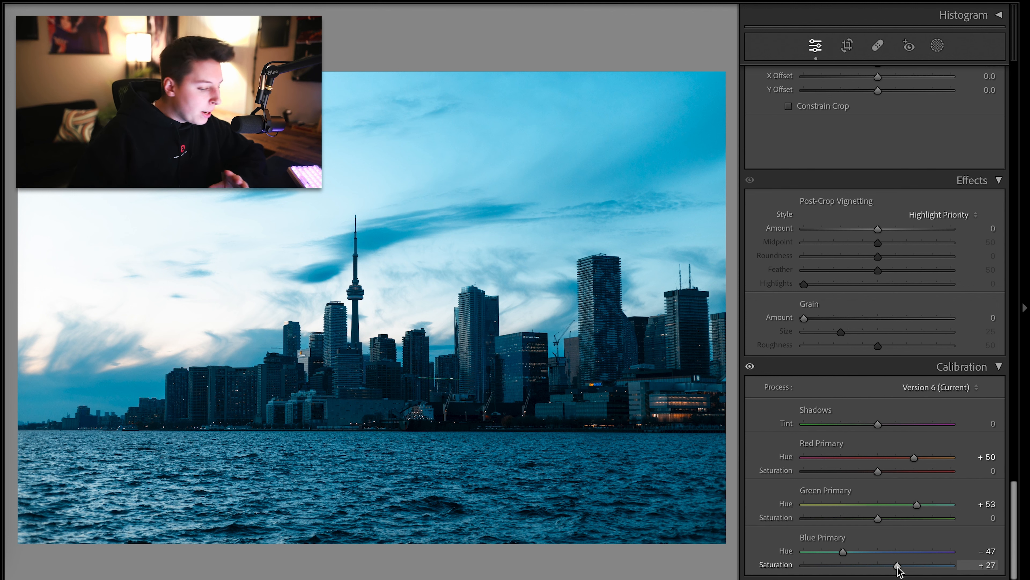
Warm the white balance temperature to 7,469 and compare the before and after views
{"action": "scroll", "coordinate": [941, 490], "scroll_direction": "up", "scroll_amount": 20}
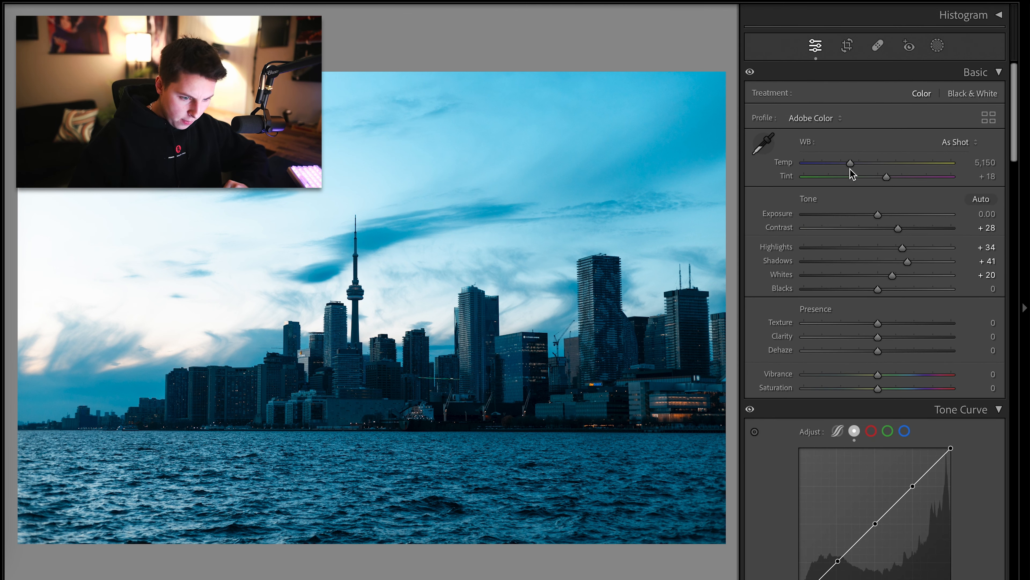
{"action": "left_click_drag", "start_coordinate": [850, 166], "coordinate": [886, 177]}
{"action": "key", "text": "backslash"}
{"action": "key", "text": "backslash"}
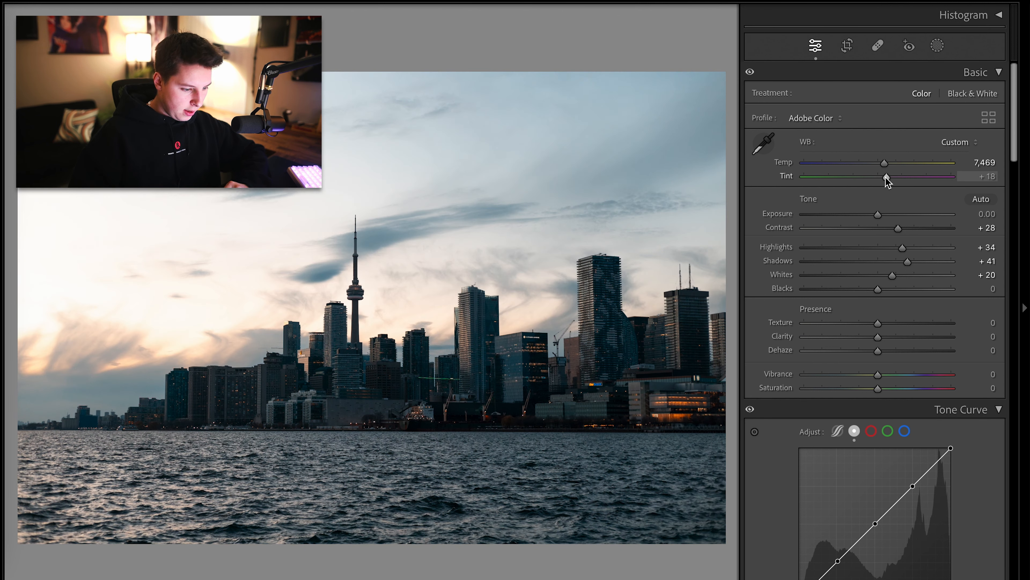
{"action": "key", "text": "backslash"}
{"action": "key", "text": "backslash"}
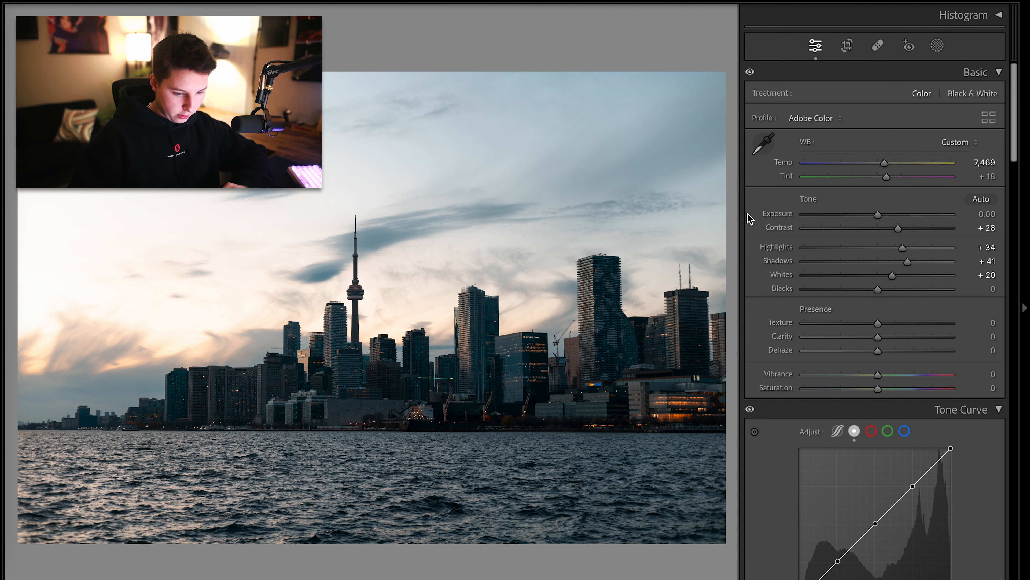
Reduce Clarity to −19 and inspect the detail zoomed in
{"action": "scroll", "coordinate": [747, 213], "scroll_direction": "down", "scroll_amount": 2}
{"action": "left_click", "coordinate": [860, 300]}
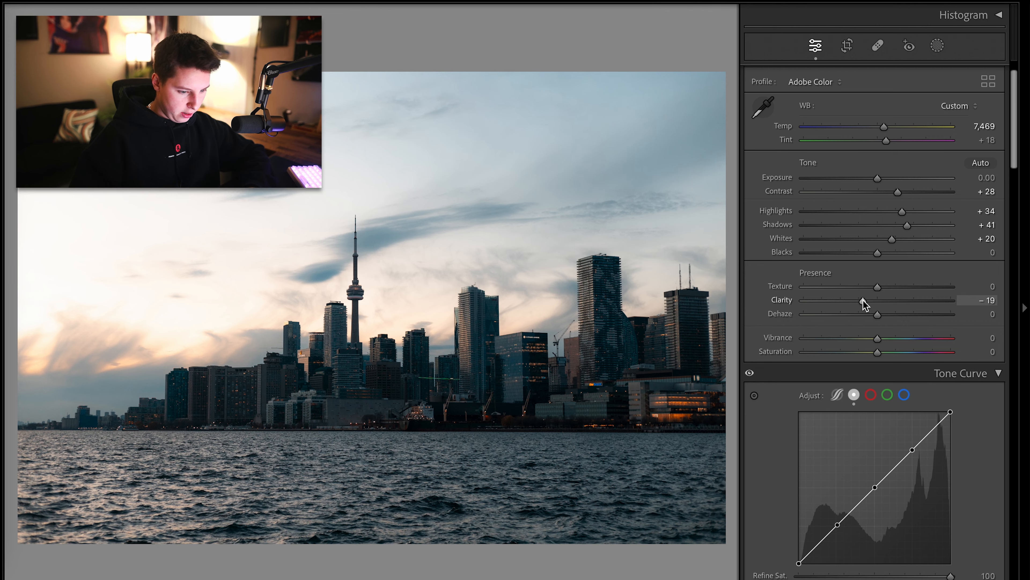
{"action": "key", "text": "ctrl+z"}
{"action": "key", "text": "ctrl+y"}
{"action": "left_click", "coordinate": [385, 365]}
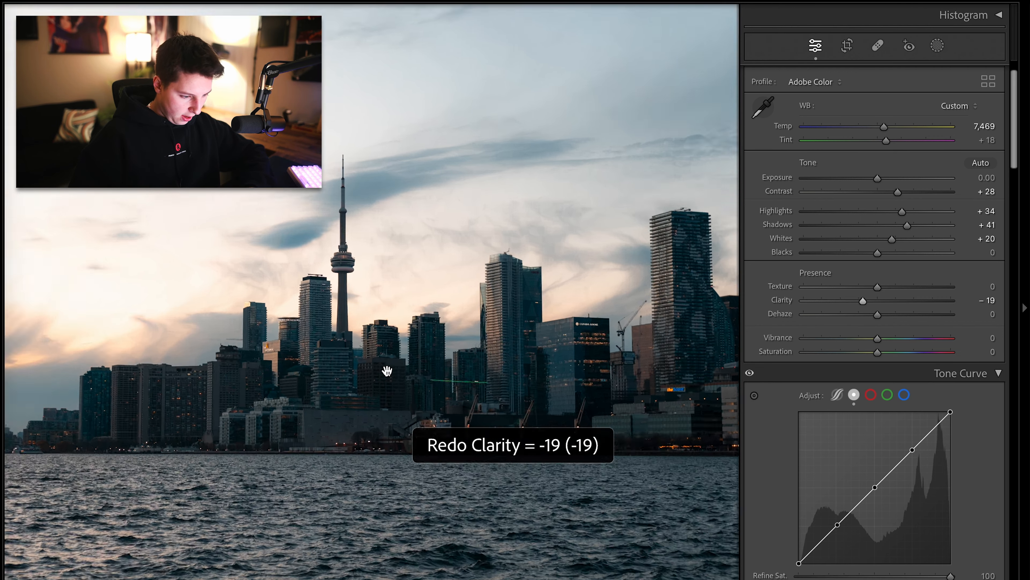
{"action": "left_click", "coordinate": [384, 364]}
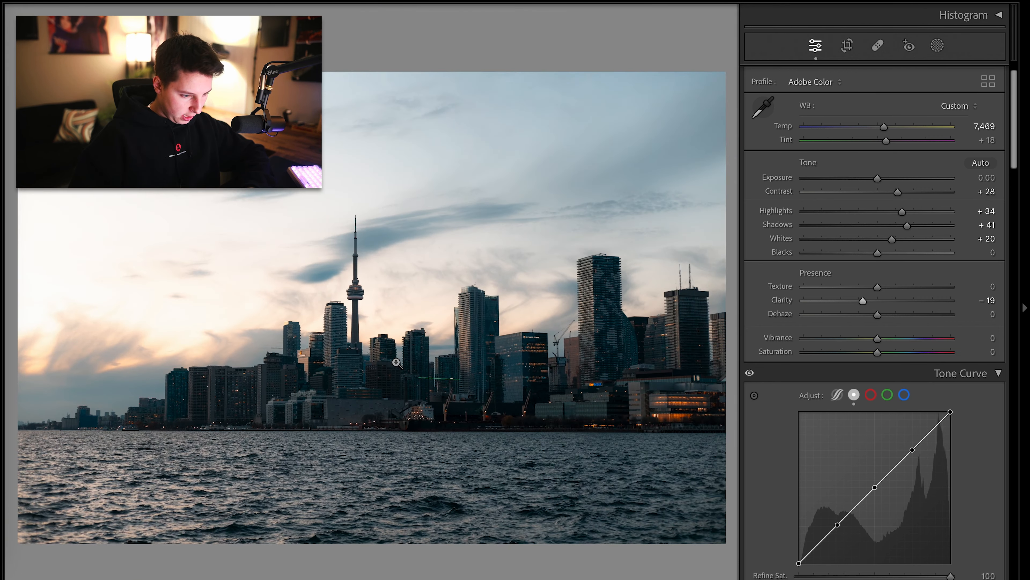
Set Clarity to −21 after trying a positive value
{"action": "left_click", "coordinate": [910, 301]}
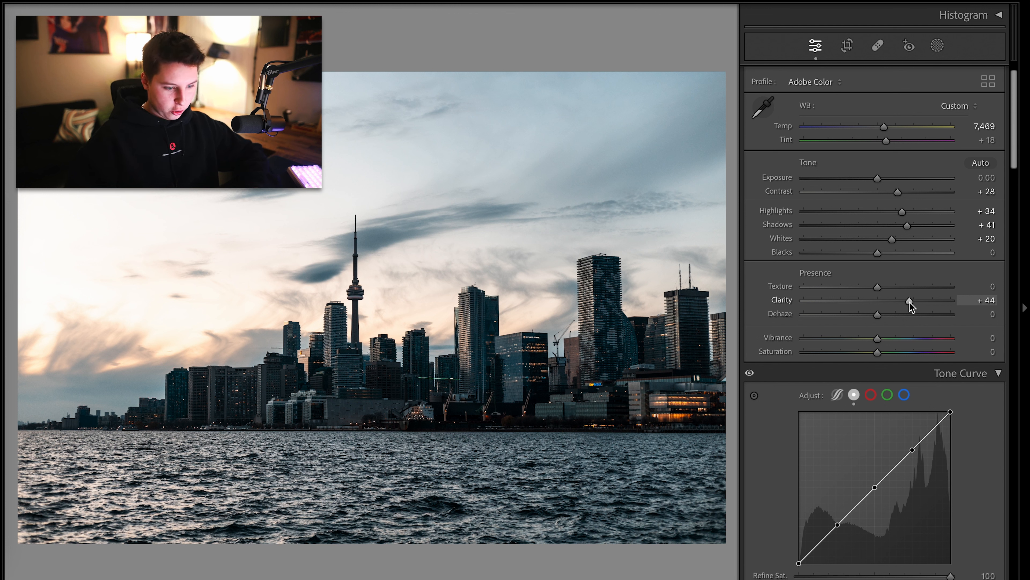
{"action": "key", "text": "ctrl+z"}
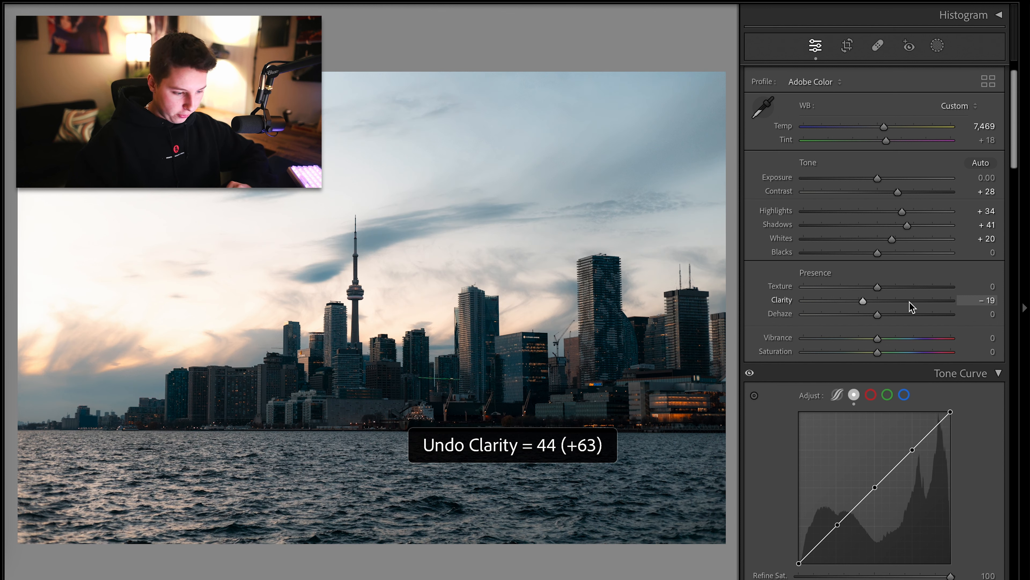
{"action": "left_click_drag", "start_coordinate": [863, 301], "coordinate": [860, 300]}
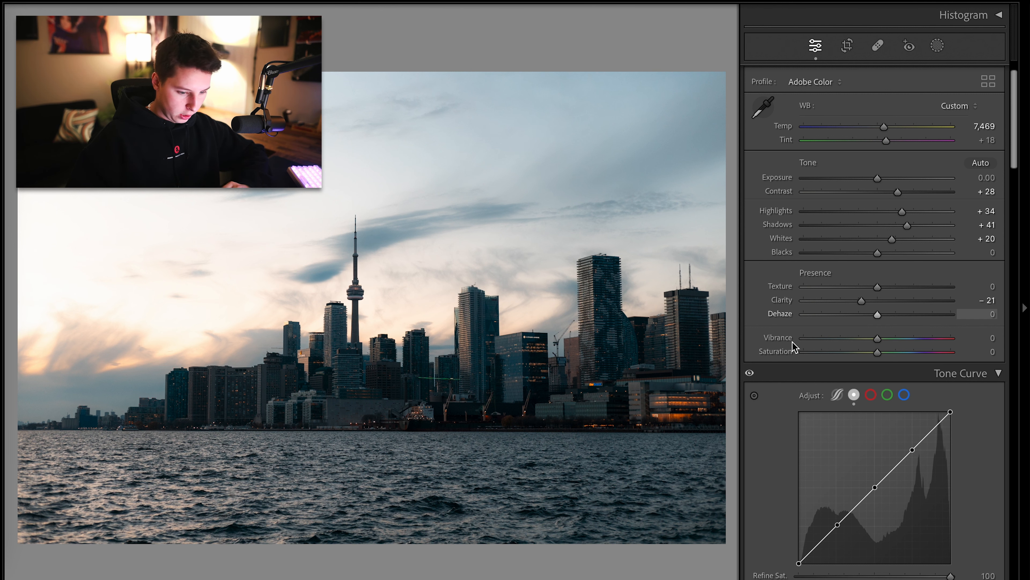
Reshape the tone curve by nudging its three control points into a gentle S-curve
{"action": "scroll", "coordinate": [771, 444], "scroll_direction": "down", "scroll_amount": 5}
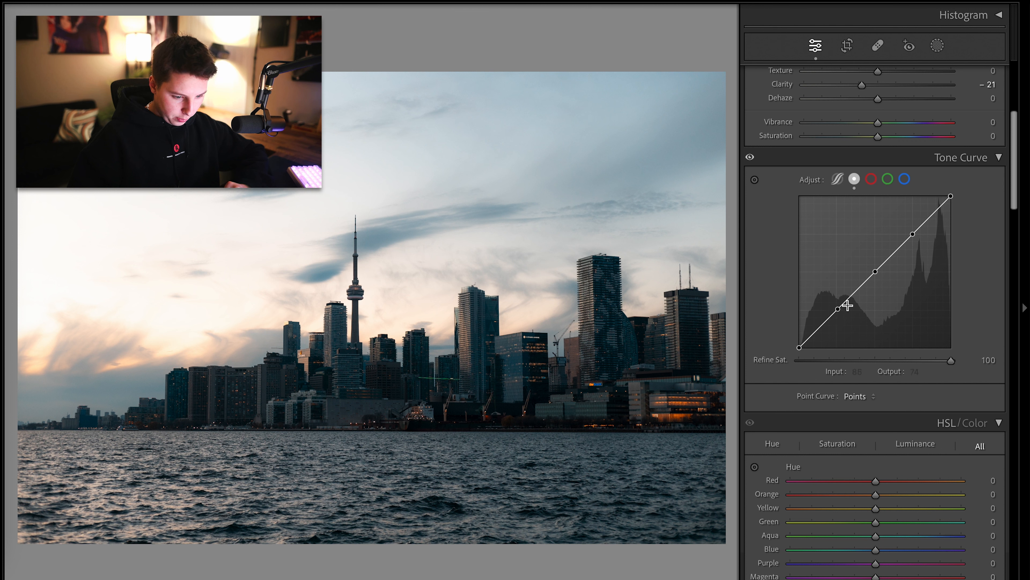
{"action": "left_click_drag", "start_coordinate": [837, 309], "coordinate": [841, 313]}
{"action": "mouse_move", "coordinate": [875, 271]}
{"action": "left_mouse_down"}
{"action": "mouse_move", "coordinate": [883, 279]}
{"action": "mouse_move", "coordinate": [878, 269]}
{"action": "left_mouse_up"}
{"action": "mouse_move", "coordinate": [912, 234]}
{"action": "left_mouse_down"}
{"action": "mouse_move", "coordinate": [929, 251]}
{"action": "mouse_move", "coordinate": [918, 230]}
{"action": "left_mouse_up"}
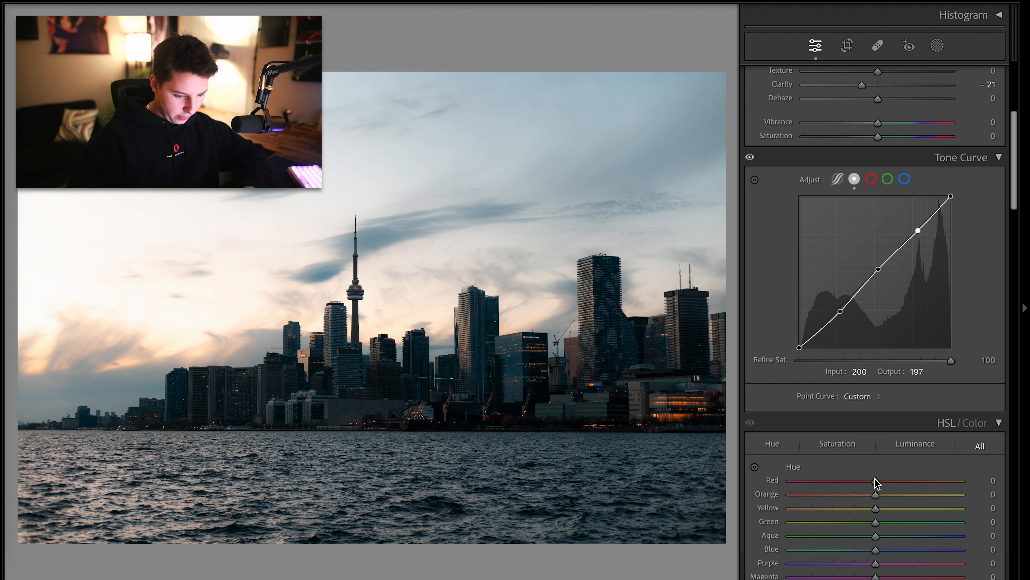
Try shifting the Red hue in HSL, then undo it
{"action": "left_click_drag", "start_coordinate": [875, 481], "coordinate": [776, 485]}
{"action": "key", "text": "ctrl+z"}
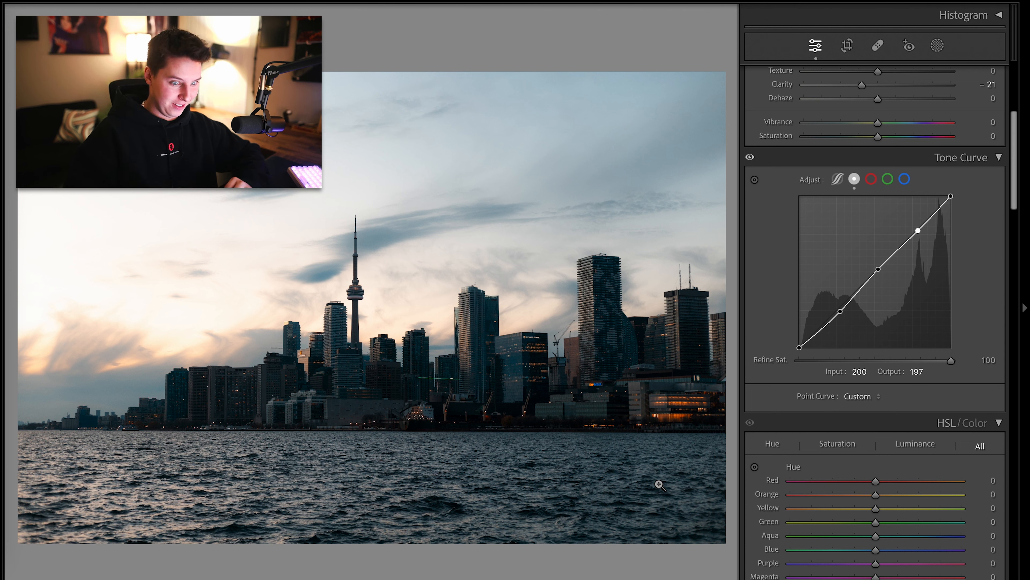
Nudge the upper tone curve point and raise Whites to +46
{"action": "left_click_drag", "start_coordinate": [918, 231], "coordinate": [914, 228]}
{"action": "scroll", "coordinate": [917, 231], "scroll_direction": "up", "scroll_amount": 2}
{"action": "scroll", "coordinate": [916, 231], "scroll_direction": "up", "scroll_amount": 2}
{"action": "mouse_move", "coordinate": [893, 112]}
{"action": "left_mouse_down"}
{"action": "mouse_move", "coordinate": [922, 113]}
{"action": "mouse_move", "coordinate": [911, 111]}
{"action": "left_mouse_up"}
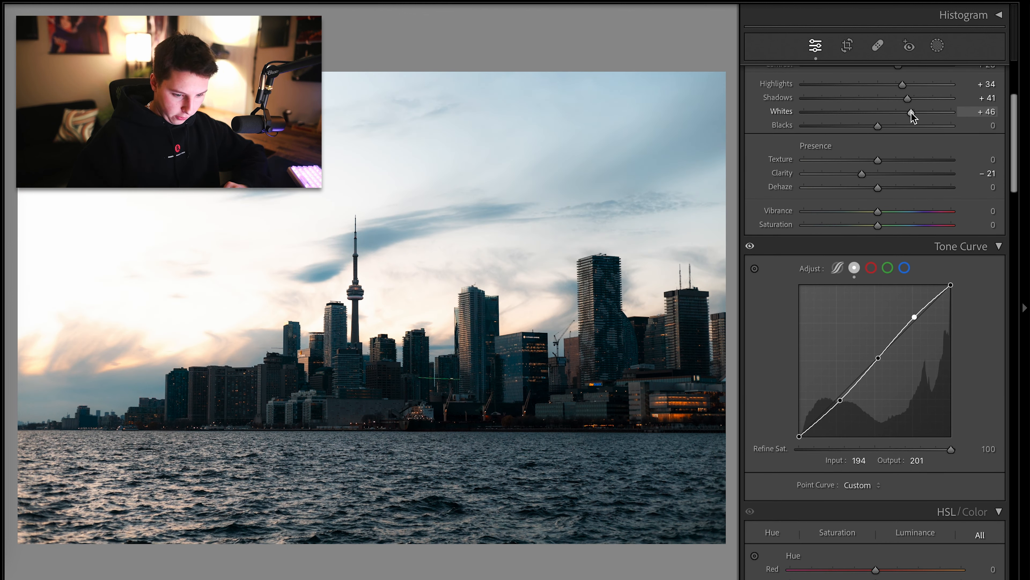
Lift the tone curve's black point to output 25 and lower the Blacks slider
{"action": "mouse_move", "coordinate": [950, 282]}
{"action": "left_mouse_down"}
{"action": "mouse_move", "coordinate": [961, 292]}
{"action": "mouse_move", "coordinate": [943, 278]}
{"action": "mouse_move", "coordinate": [952, 272]}
{"action": "mouse_move", "coordinate": [950, 284]}
{"action": "left_mouse_up"}
{"action": "left_click_drag", "start_coordinate": [799, 435], "coordinate": [788, 424]}
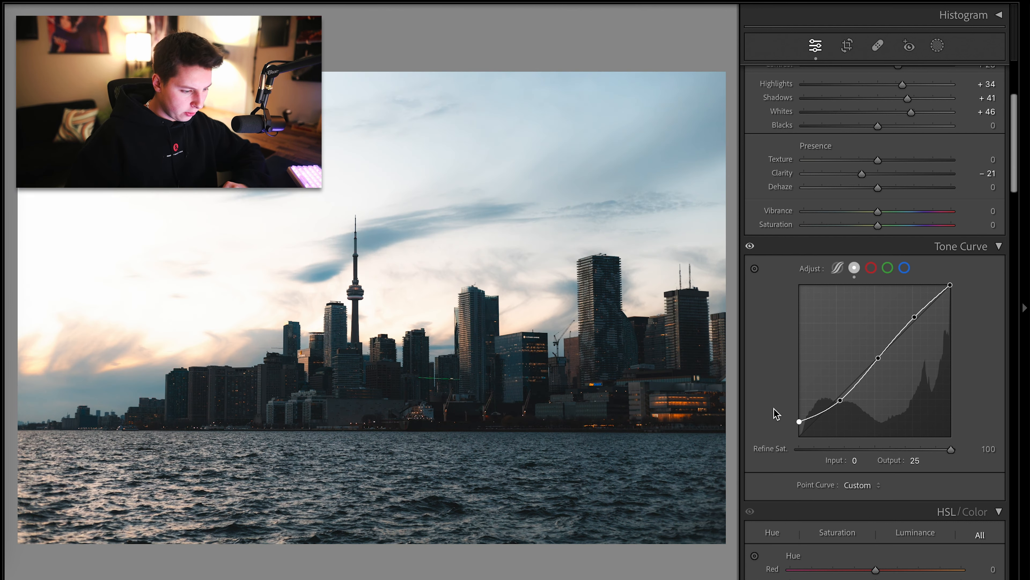
{"action": "scroll", "coordinate": [776, 414], "scroll_direction": "up", "scroll_amount": 4}
{"action": "left_click_drag", "start_coordinate": [867, 234], "coordinate": [823, 234]}
Open the Saturation view of the HSL/Color panel
{"action": "scroll", "coordinate": [777, 221], "scroll_direction": "down", "scroll_amount": 10}
{"action": "scroll", "coordinate": [776, 221], "scroll_direction": "up", "scroll_amount": 4}
{"action": "scroll", "coordinate": [776, 221], "scroll_direction": "down", "scroll_amount": 4}
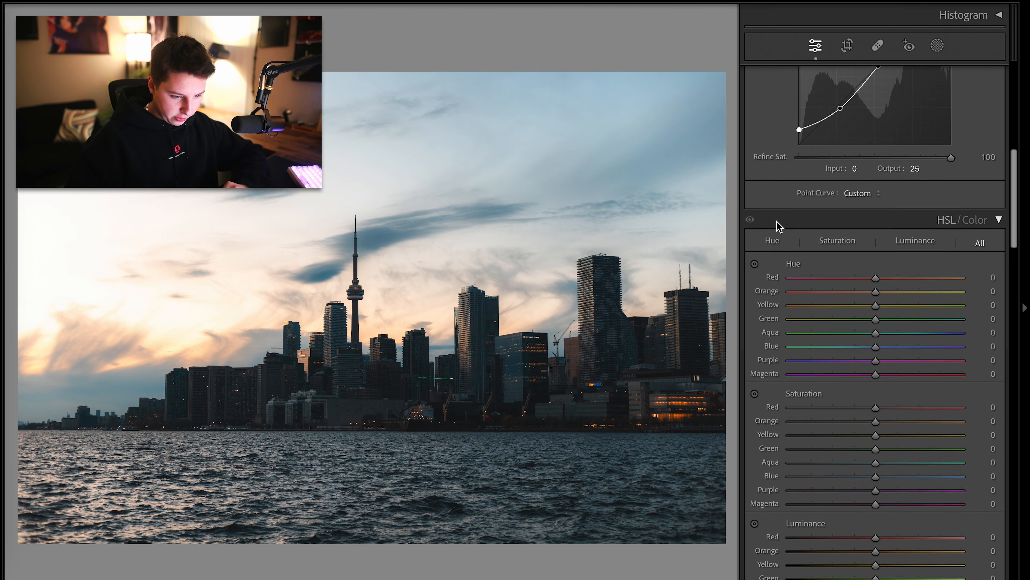
{"action": "scroll", "coordinate": [777, 221], "scroll_direction": "down", "scroll_amount": 8}
{"action": "scroll", "coordinate": [777, 221], "scroll_direction": "up", "scroll_amount": 5}
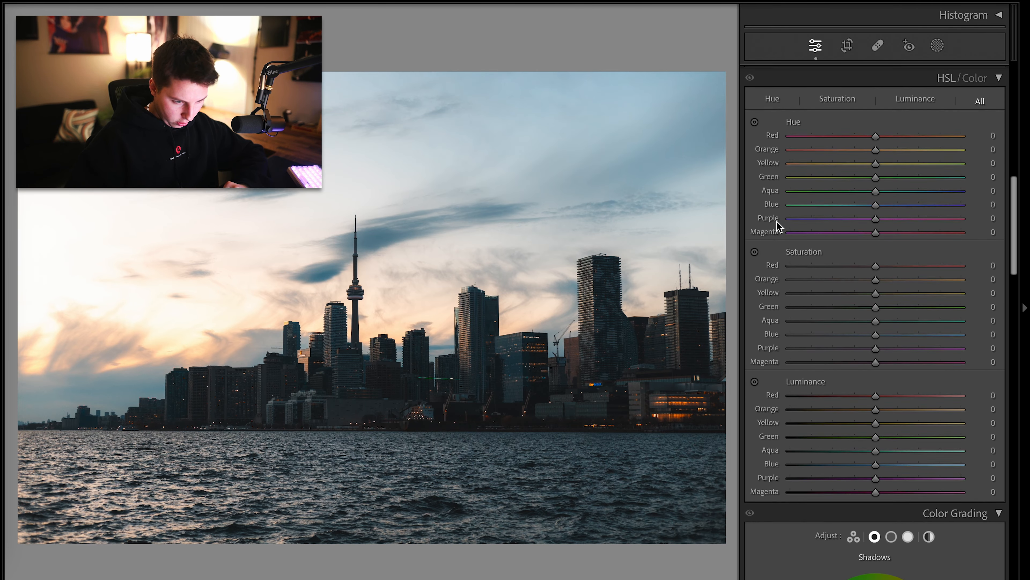
{"action": "scroll", "coordinate": [777, 221], "scroll_direction": "up", "scroll_amount": 2}
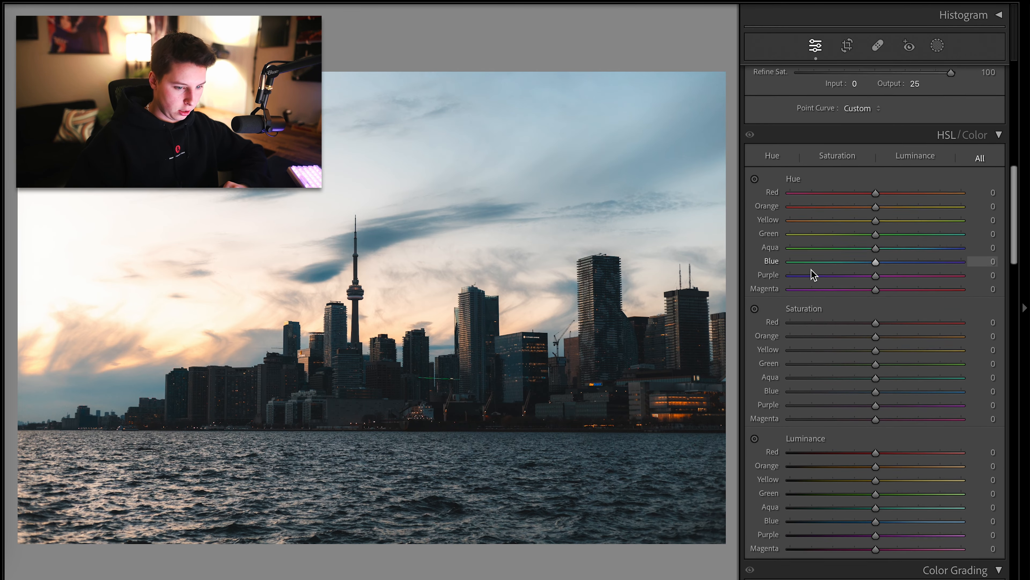
{"action": "left_click", "coordinate": [773, 148]}
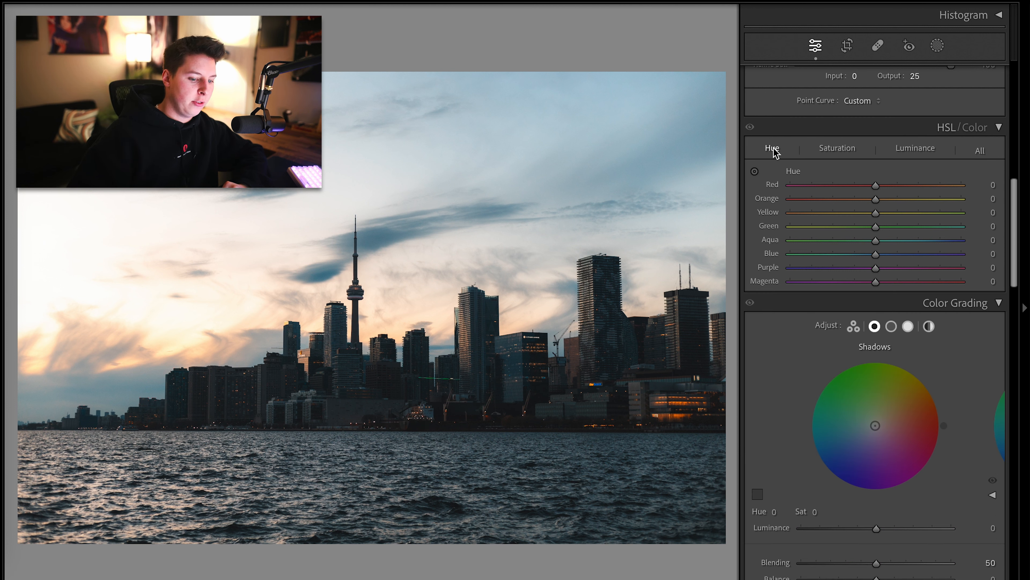
{"action": "left_click", "coordinate": [849, 153]}
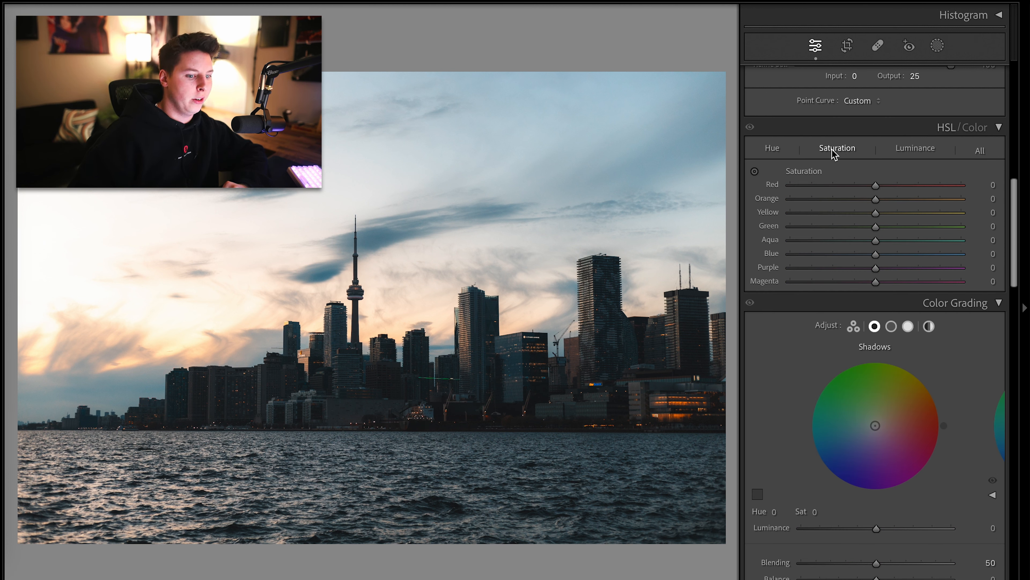
Switch the HSL panel to show all sliders and lower Shadows to +17
{"action": "left_click", "coordinate": [979, 151]}
{"action": "scroll", "coordinate": [779, 254], "scroll_direction": "up", "scroll_amount": 10}
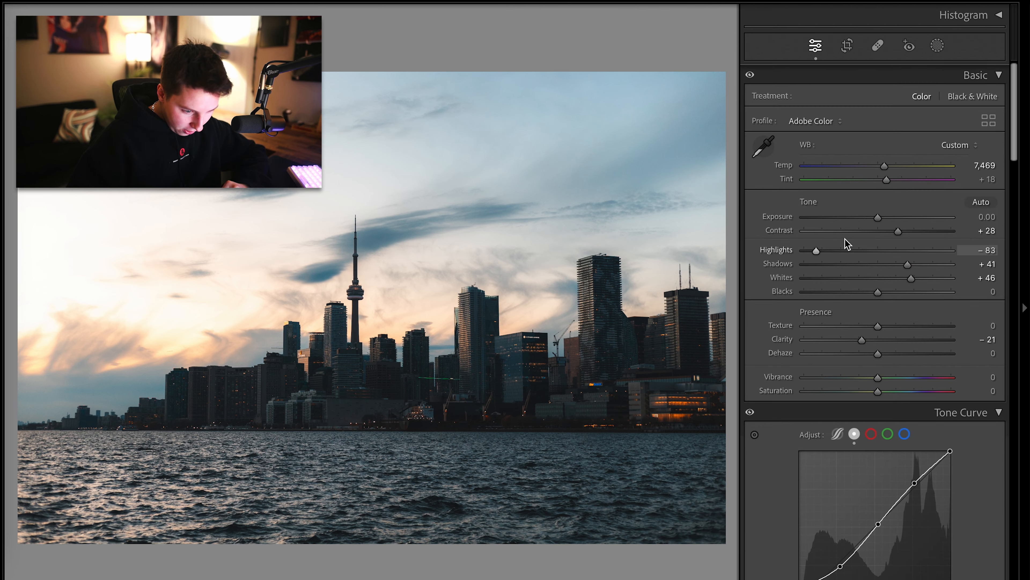
{"action": "left_click_drag", "start_coordinate": [904, 267], "coordinate": [896, 266]}
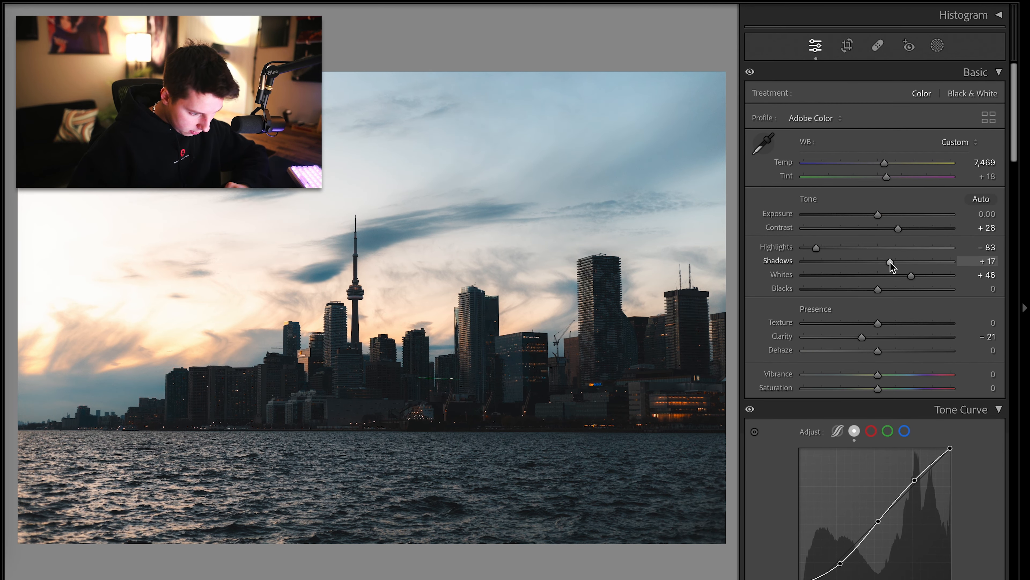
Set the HSL hues to Red +42, Orange -25 and Yellow +35
{"action": "scroll", "coordinate": [890, 262], "scroll_direction": "down", "scroll_amount": 10}
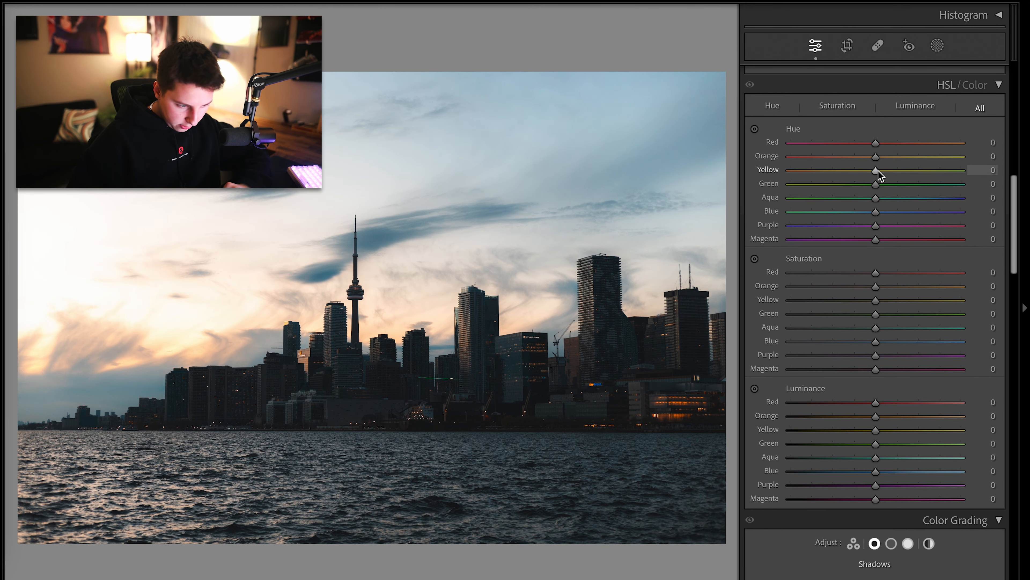
{"action": "left_click_drag", "start_coordinate": [878, 170], "coordinate": [907, 190]}
{"action": "left_click_drag", "start_coordinate": [876, 157], "coordinate": [975, 165]}
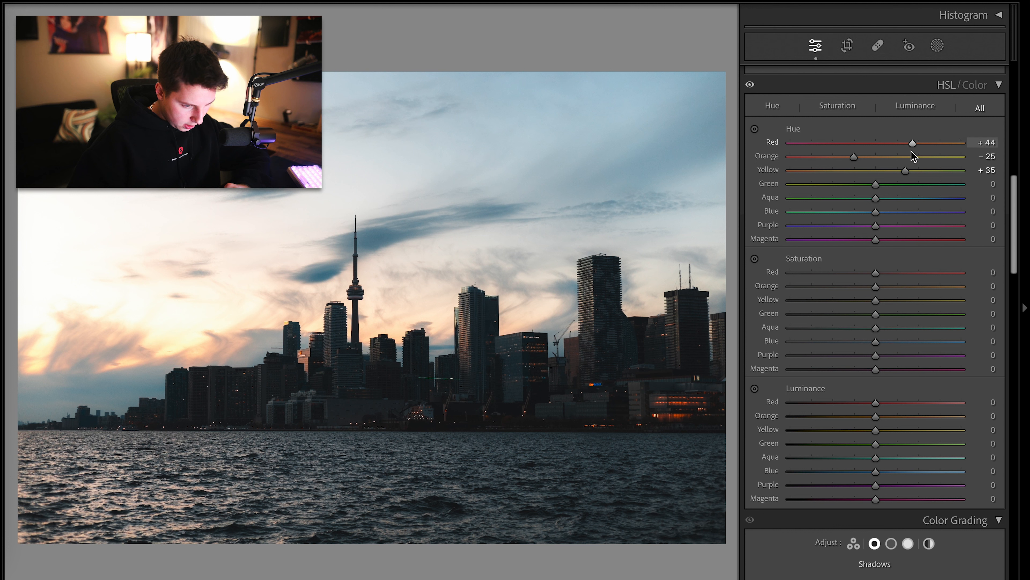
{"action": "left_click_drag", "start_coordinate": [913, 155], "coordinate": [911, 160]}
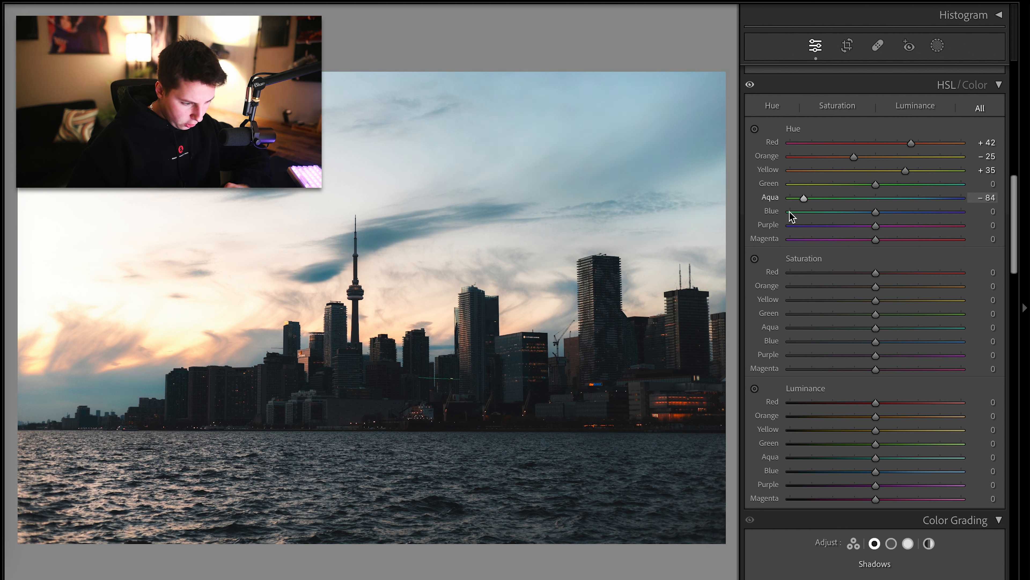
Set the Aqua hue to +4 and the Blue hue to +21
{"action": "left_click_drag", "start_coordinate": [791, 217], "coordinate": [772, 210]}
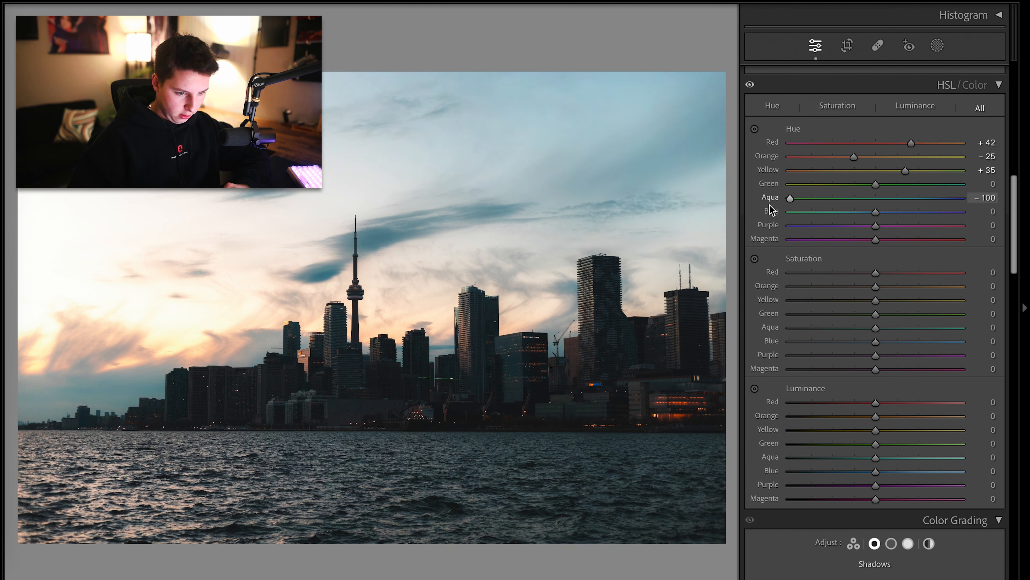
{"action": "left_click_drag", "start_coordinate": [959, 221], "coordinate": [900, 257]}
Compare the edited photo with the original in before and side-by-side before/after views
{"action": "key", "text": "backslash"}
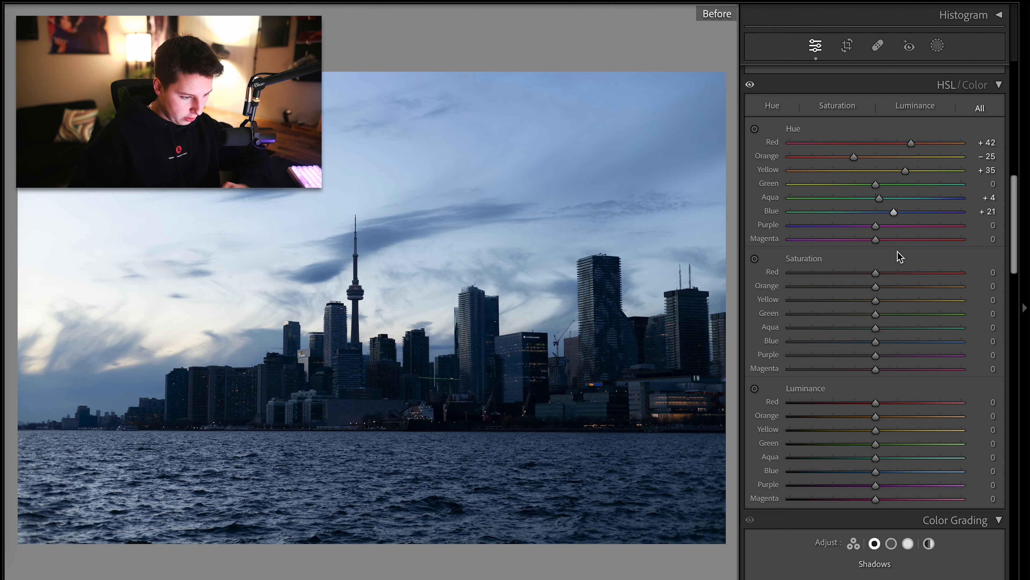
{"action": "key", "text": "backslash"}
{"action": "key", "text": "y"}
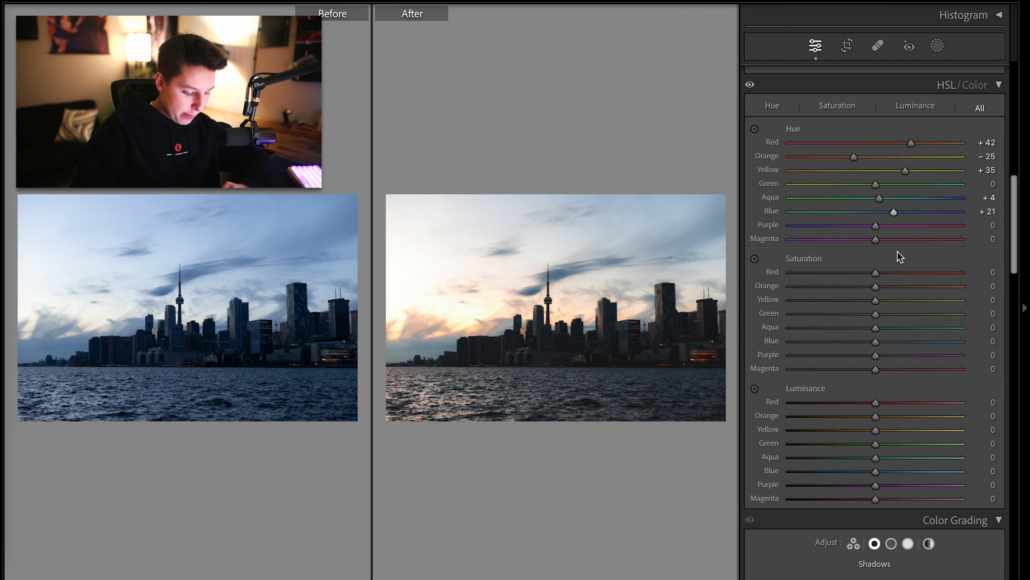
{"action": "key", "text": "y"}
Set Yellow saturation to +45, checking the sky zoomed in
{"action": "left_click_drag", "start_coordinate": [876, 299], "coordinate": [774, 340]}
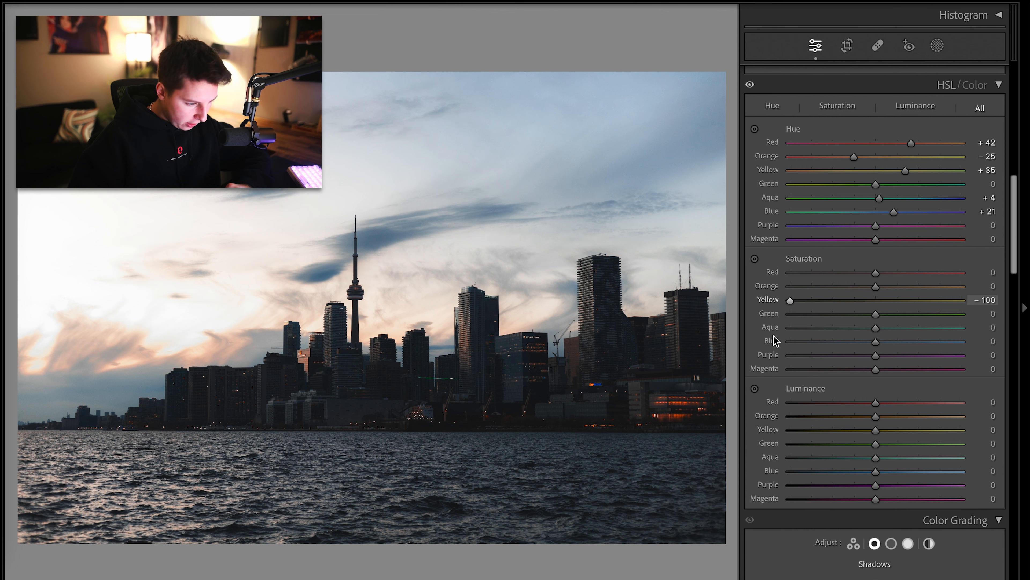
{"action": "left_click_drag", "start_coordinate": [961, 300], "coordinate": [956, 300]}
{"action": "left_click", "coordinate": [143, 322]}
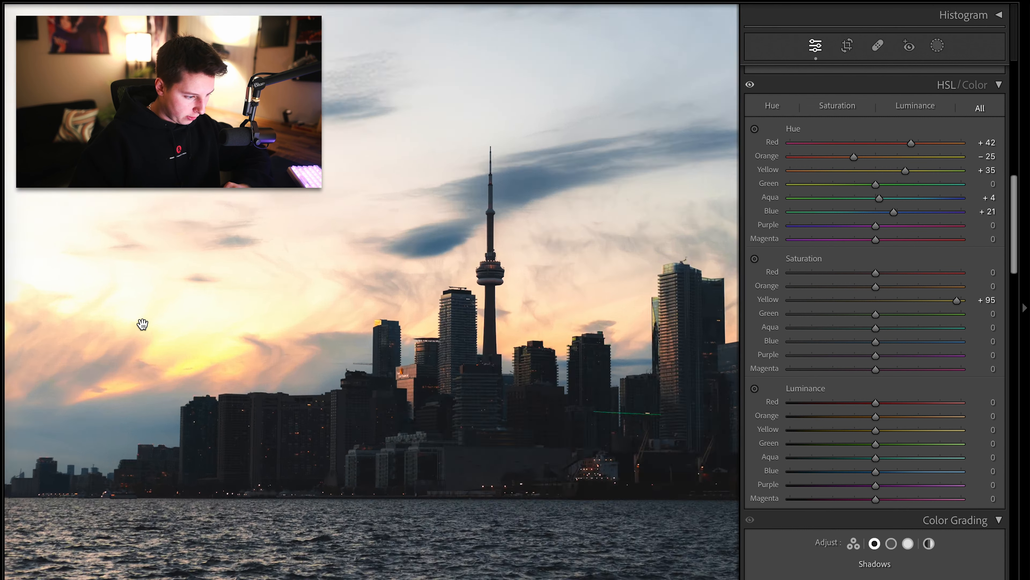
{"action": "left_click", "coordinate": [295, 326]}
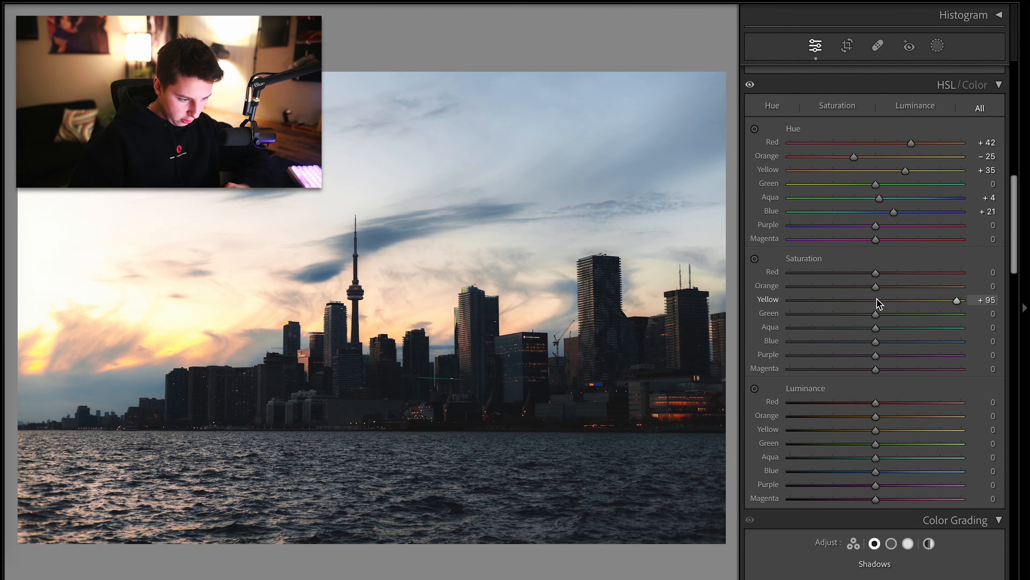
{"action": "left_click_drag", "start_coordinate": [877, 302], "coordinate": [915, 325]}
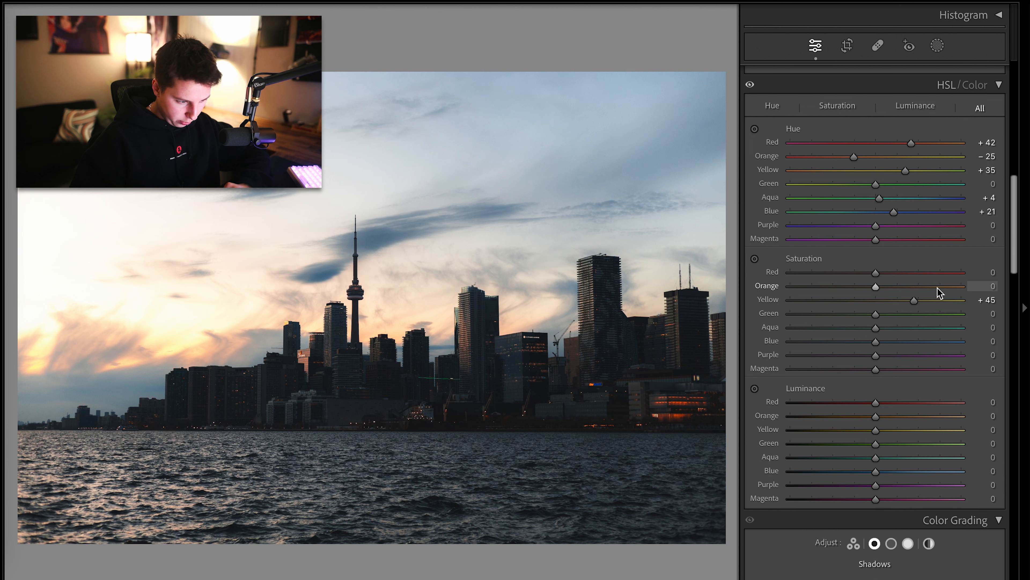
Raise Orange saturation to +25 and compare the zoomed-in buildings against the original
{"action": "left_click", "coordinate": [901, 288]}
{"action": "scroll", "coordinate": [897, 288], "scroll_direction": "up", "scroll_amount": 3}
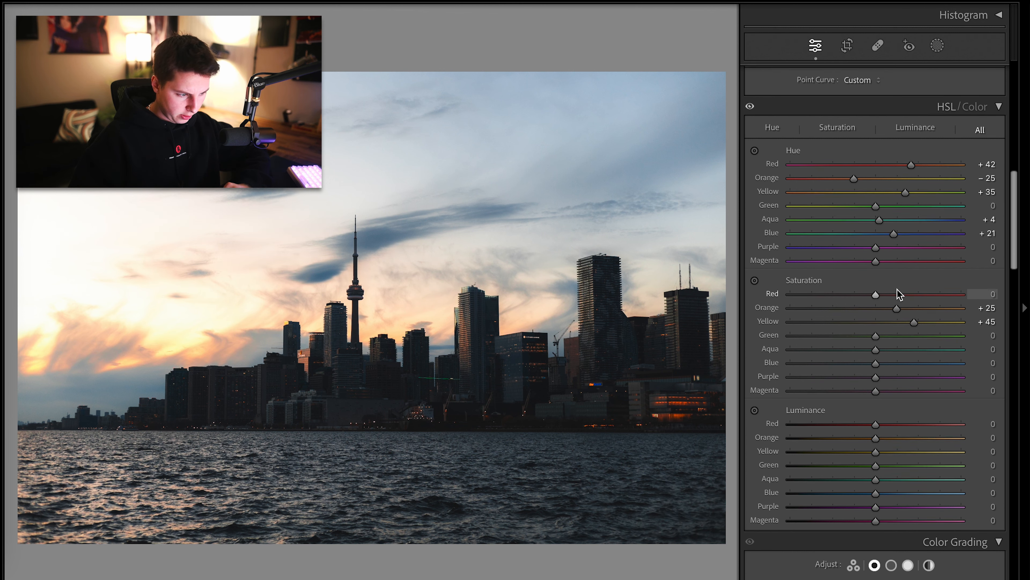
{"action": "key", "text": "backslash"}
{"action": "key", "text": "backslash"}
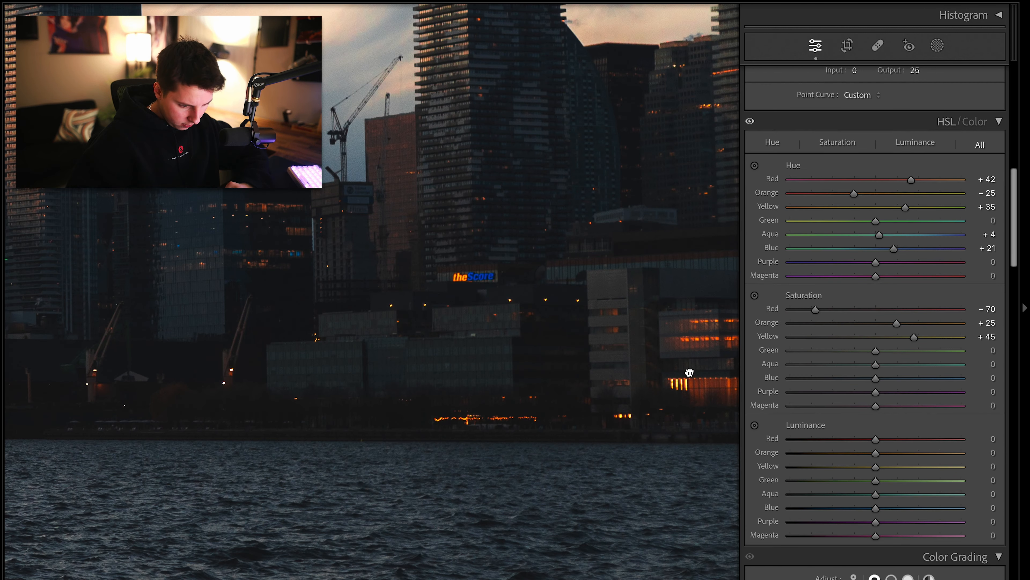
{"action": "left_click_drag", "start_coordinate": [687, 373], "coordinate": [507, 465]}
{"action": "left_click", "coordinate": [636, 351]}
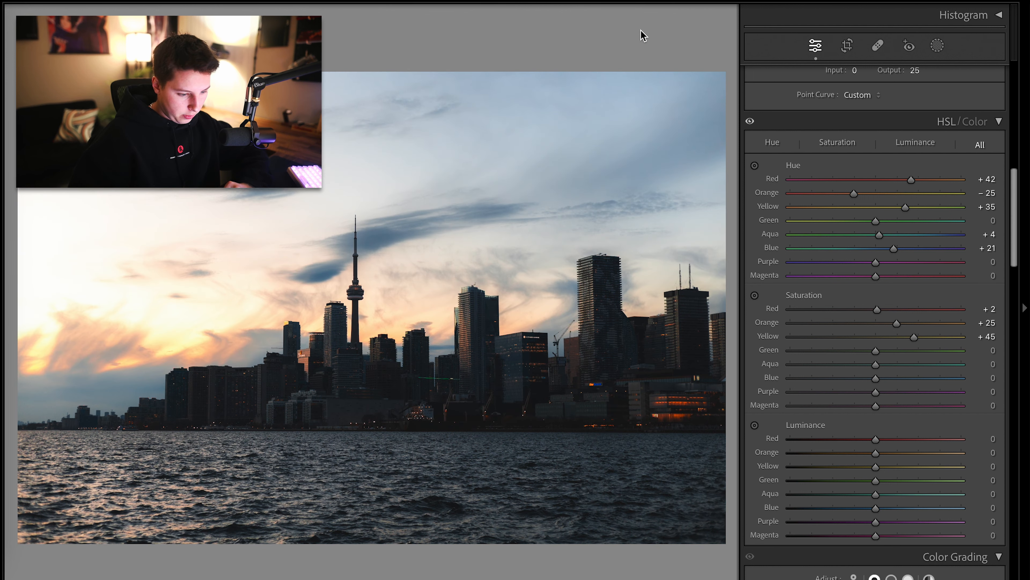
Lower Blue saturation to -37
{"action": "left_click_drag", "start_coordinate": [875, 378], "coordinate": [854, 377]}
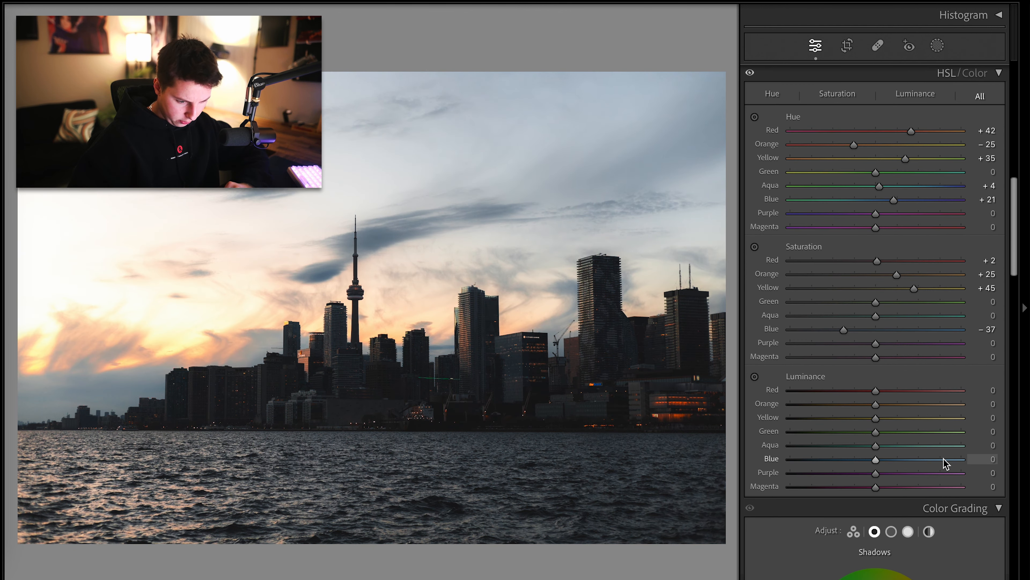
{"action": "scroll", "coordinate": [908, 451], "scroll_direction": "up", "scroll_amount": 1}
Experiment with Yellow luminance on the zoomed sky and settle it at -2
{"action": "left_click_drag", "start_coordinate": [875, 443], "coordinate": [806, 435]}
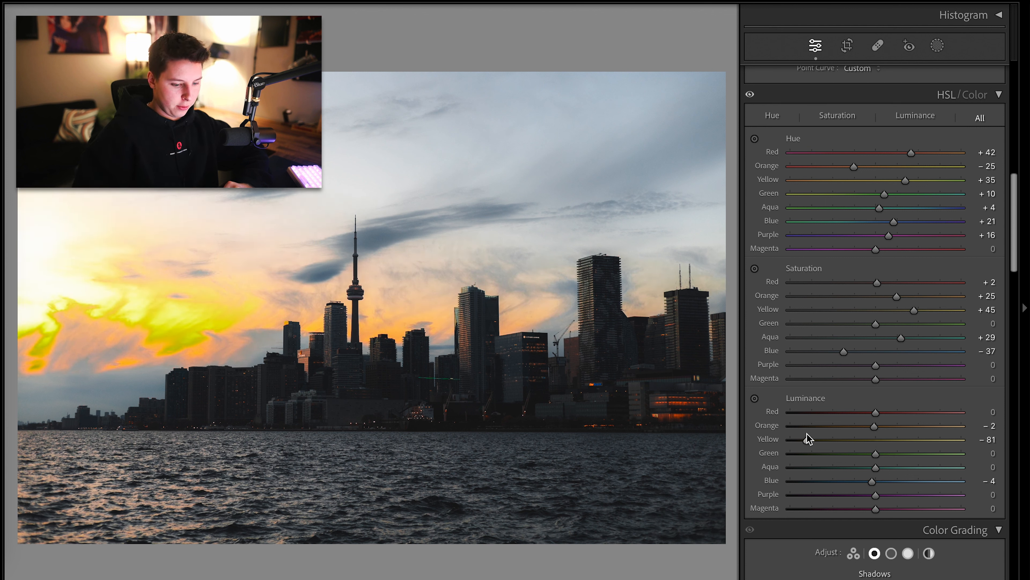
{"action": "left_click", "coordinate": [117, 302]}
{"action": "left_click_drag", "start_coordinate": [118, 301], "coordinate": [359, 305]}
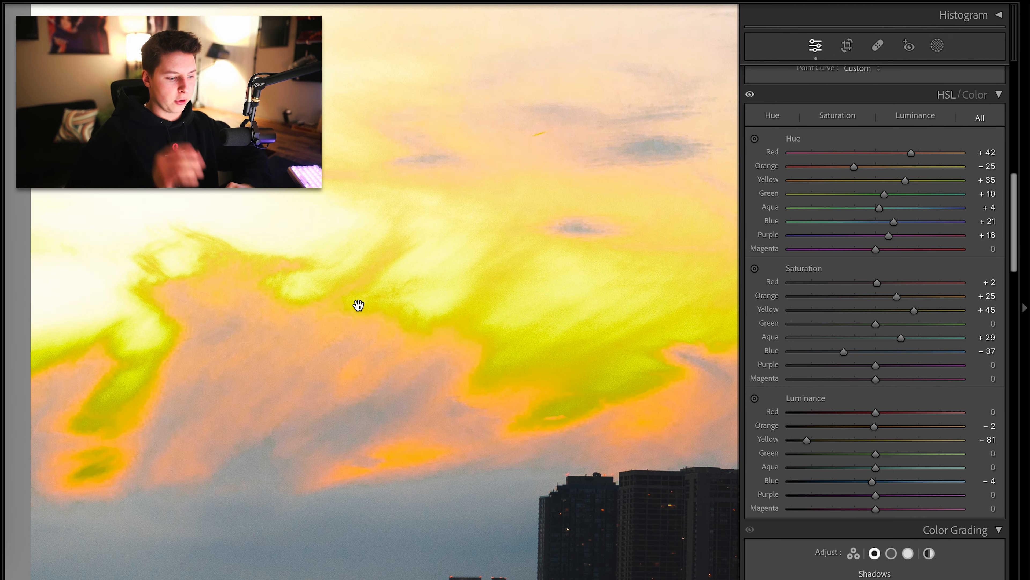
{"action": "left_click", "coordinate": [359, 307]}
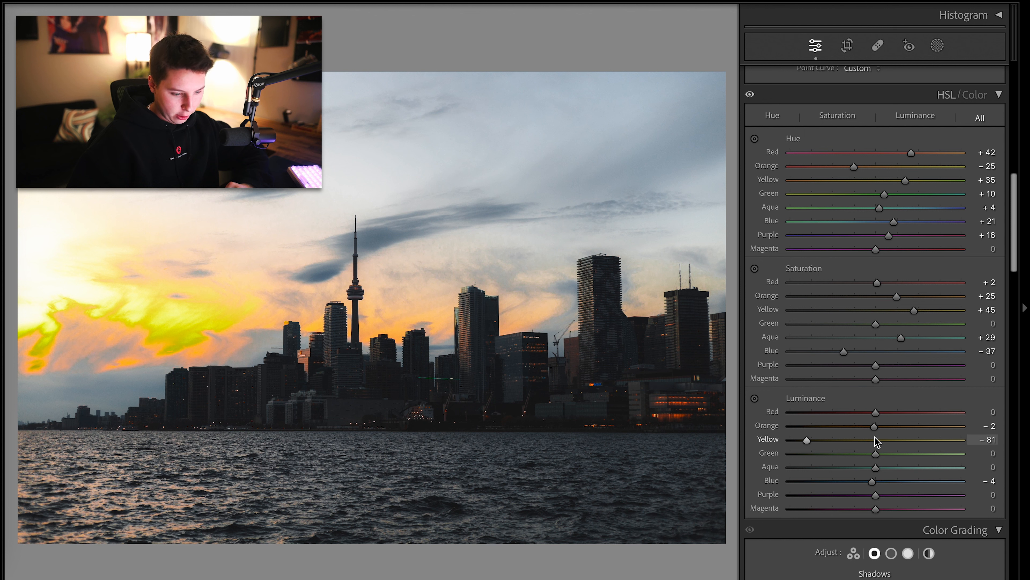
{"action": "left_click_drag", "start_coordinate": [807, 440], "coordinate": [874, 454]}
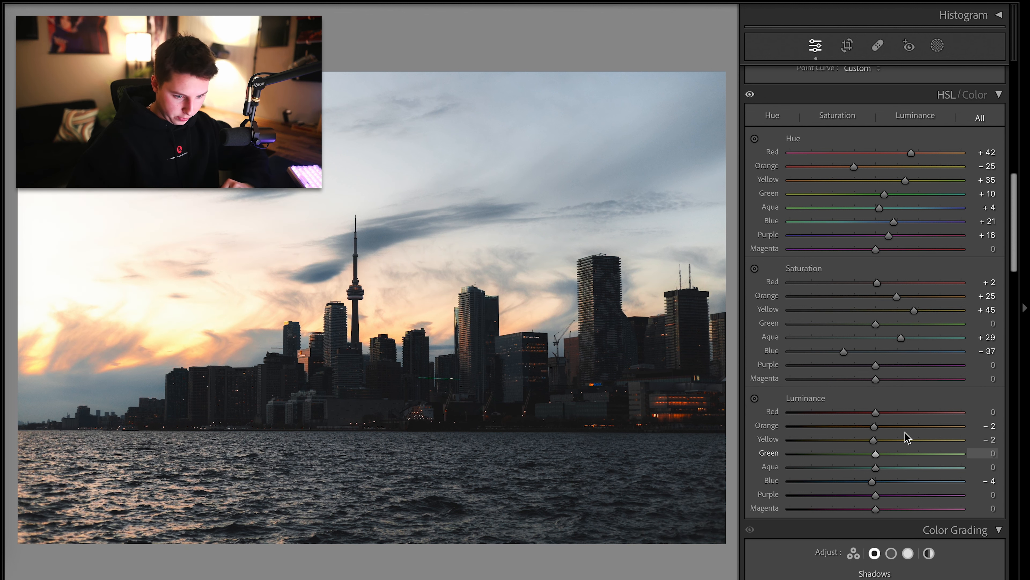
Zoom in on the green line running across the buildings to inspect it
{"action": "scroll", "coordinate": [959, 414], "scroll_direction": "down", "scroll_amount": 10}
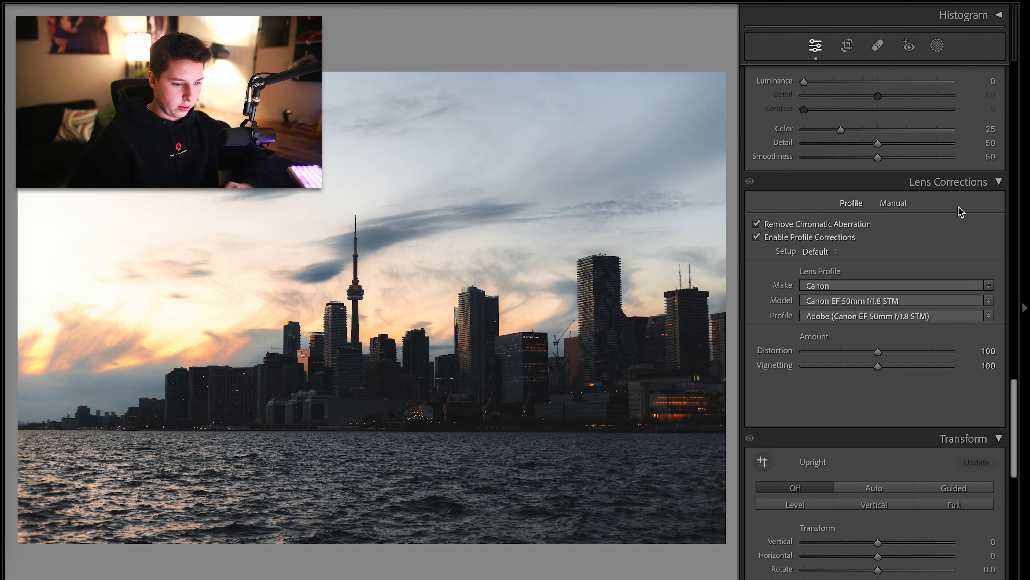
{"action": "left_click", "coordinate": [969, 183]}
{"action": "left_click", "coordinate": [968, 186]}
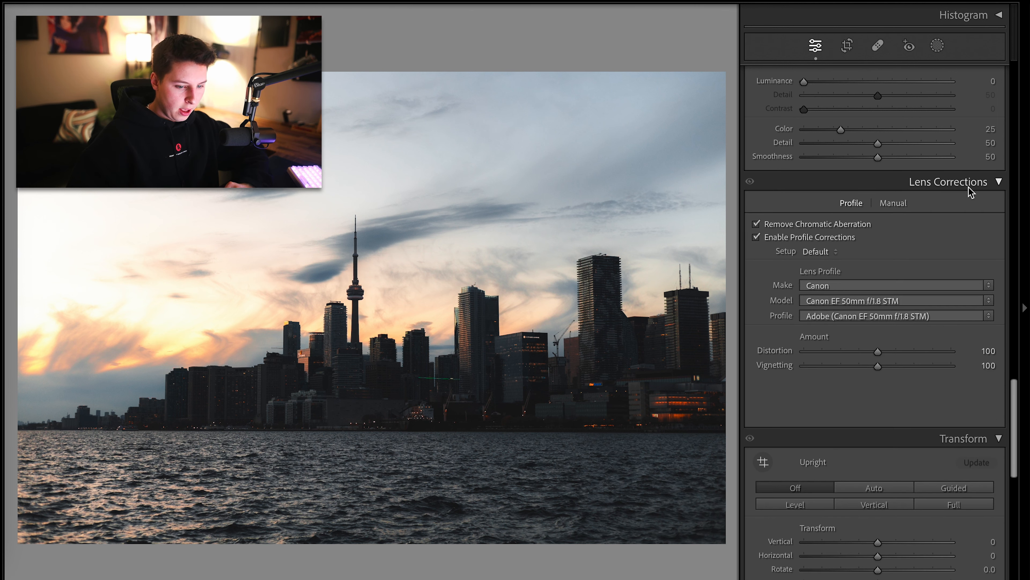
{"action": "left_click", "coordinate": [442, 304]}
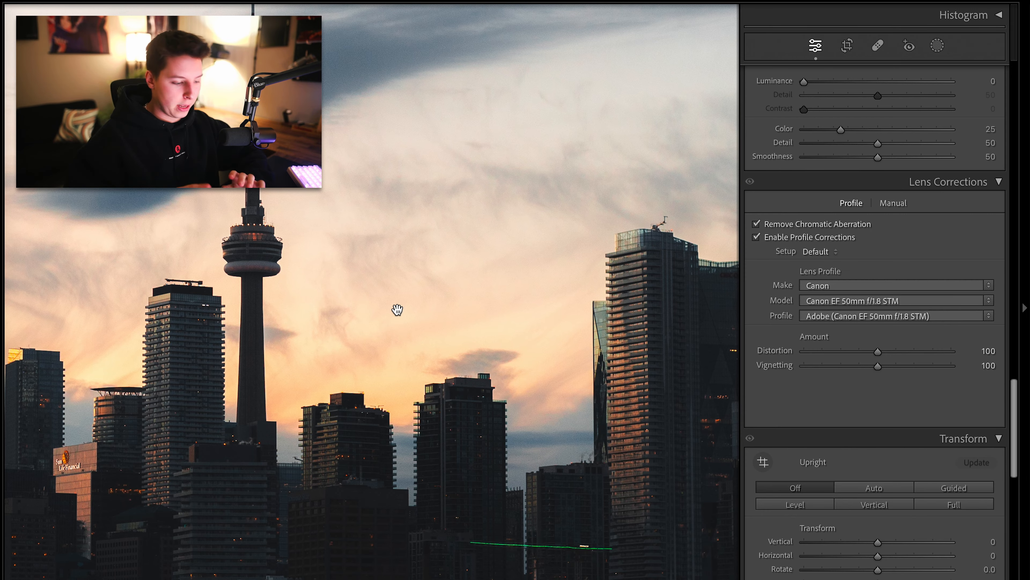
{"action": "left_click", "coordinate": [397, 310]}
{"action": "left_click", "coordinate": [418, 397]}
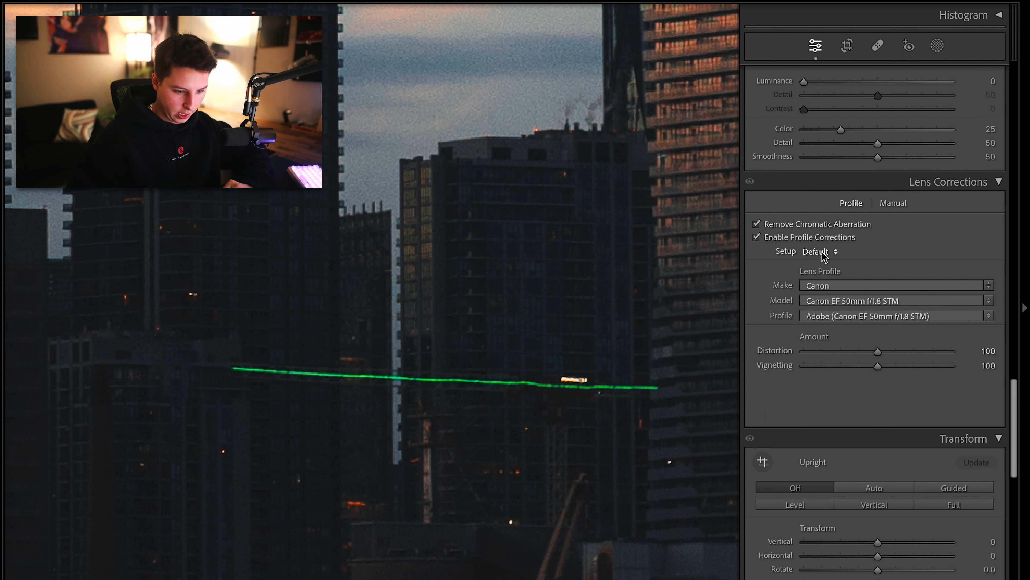
Try removing the green fringe with the Defringe eyedropper in manual lens corrections, then undo the defringe changes
{"action": "left_click", "coordinate": [886, 205]}
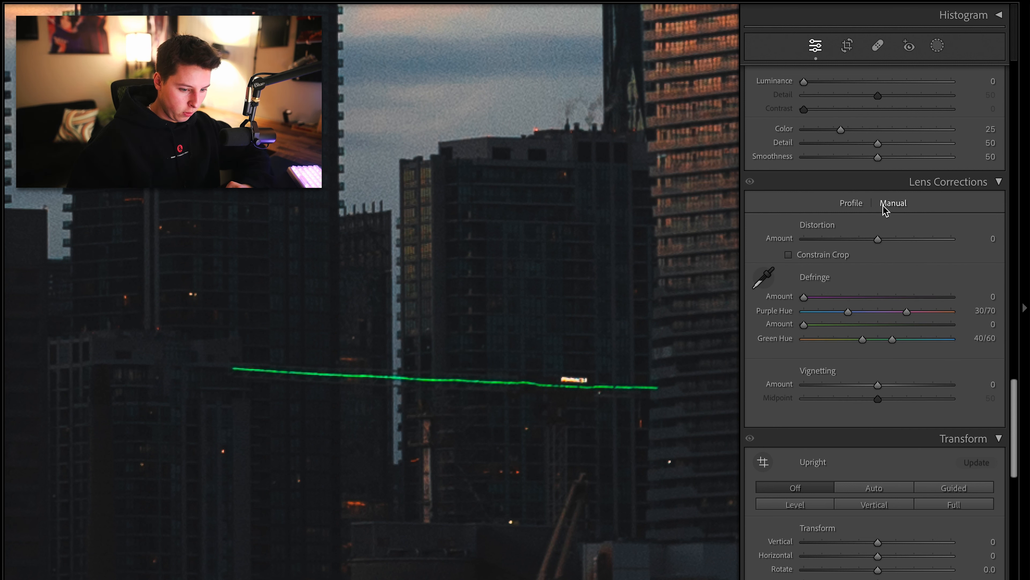
{"action": "left_click", "coordinate": [763, 278]}
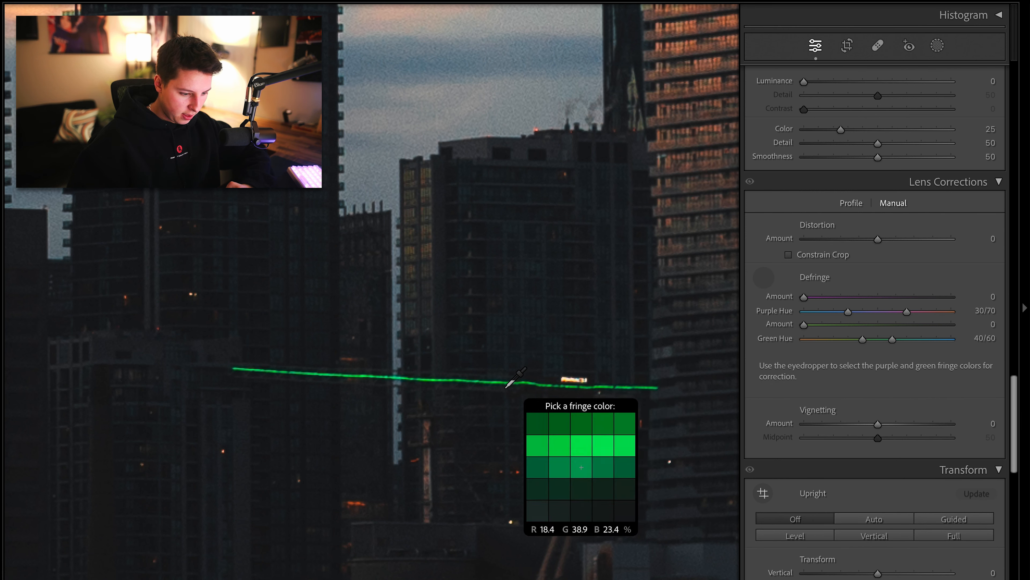
{"action": "left_click", "coordinate": [493, 382]}
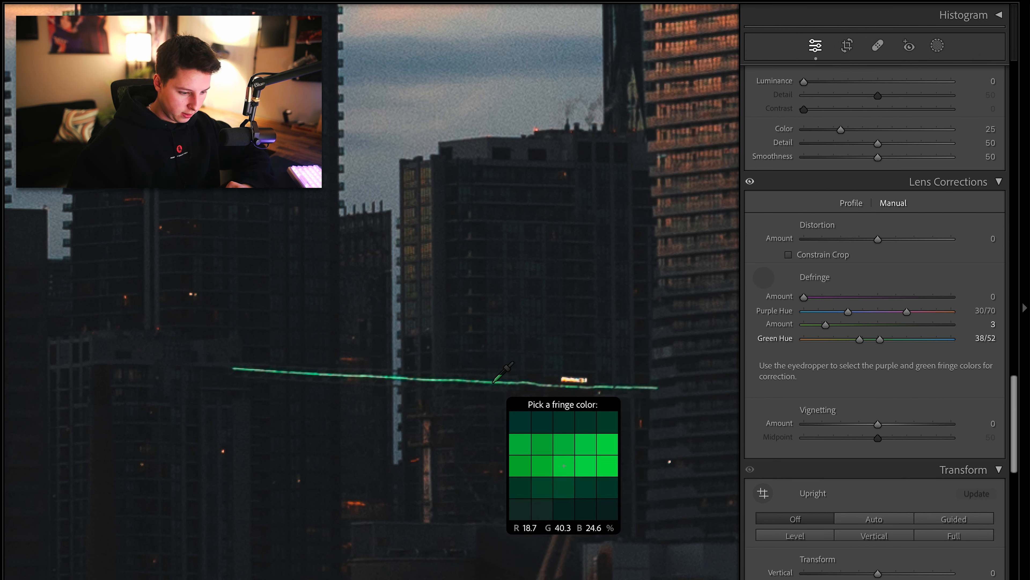
{"action": "left_click", "coordinate": [458, 380]}
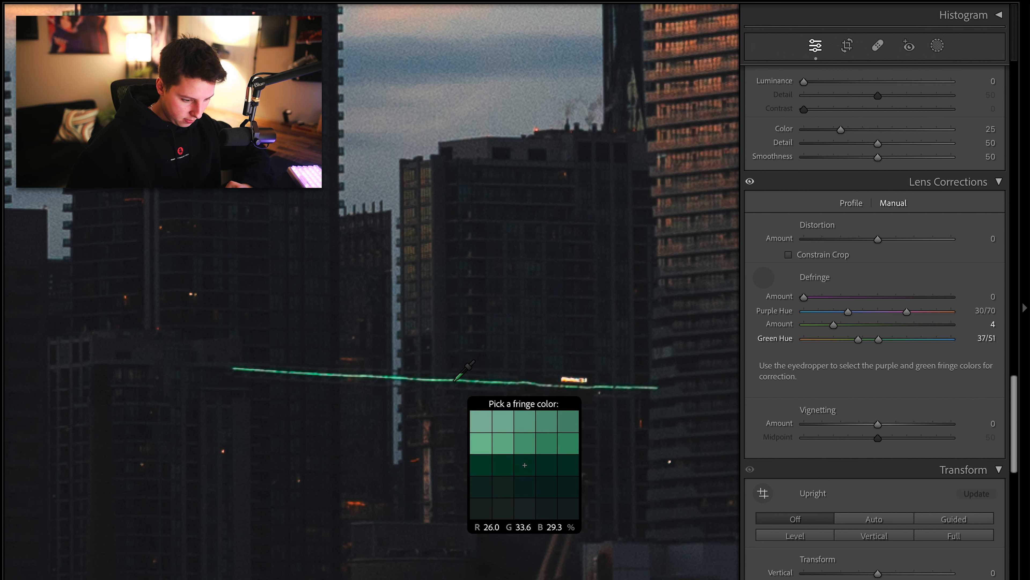
{"action": "left_click", "coordinate": [454, 381]}
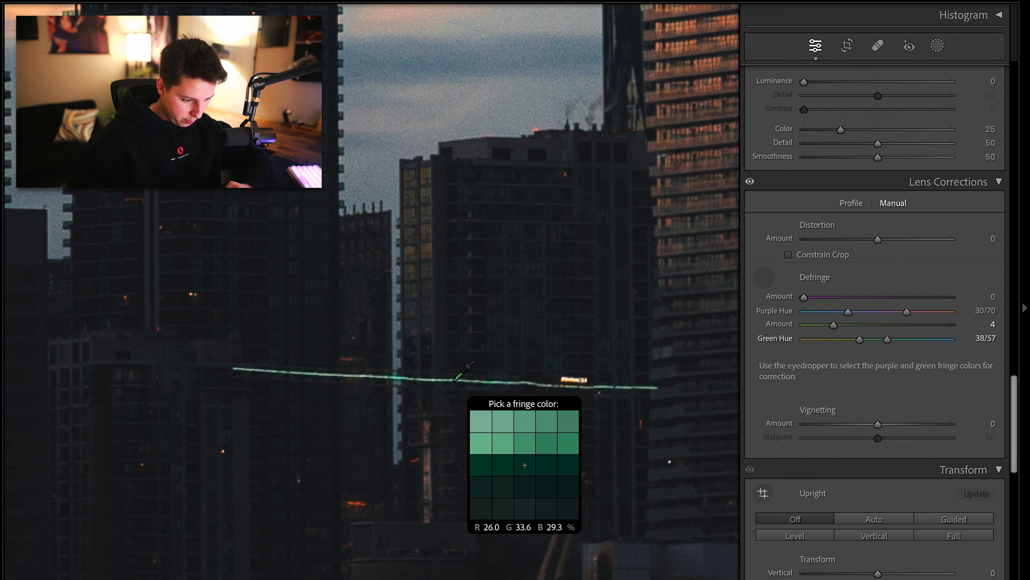
{"action": "left_click", "coordinate": [396, 378]}
{"action": "key", "text": "ctrl+z"}
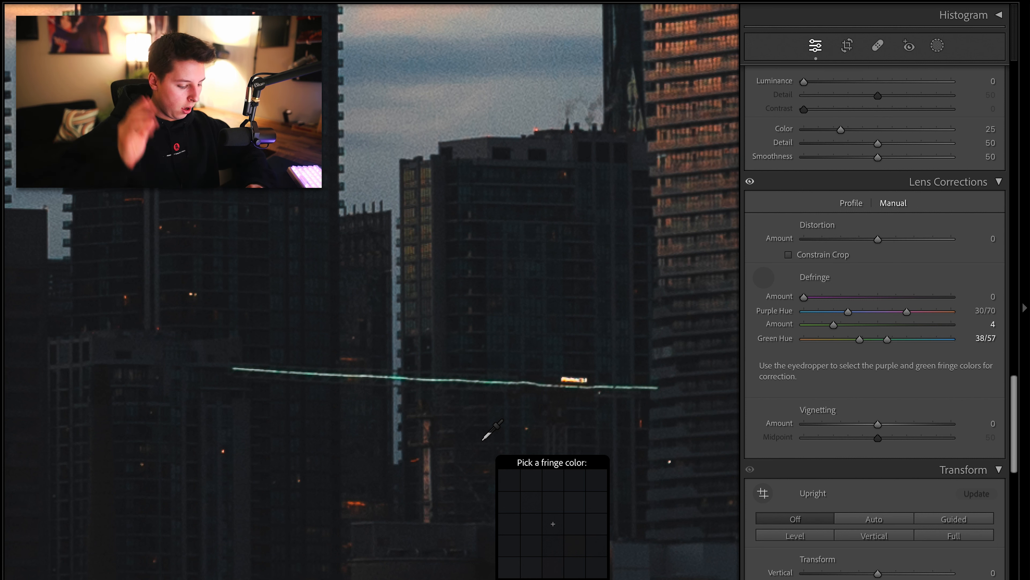
{"action": "key", "text": "ctrl+z"}
{"action": "key", "text": "ctrl+z"}
{"action": "key", "text": "ctrl+z"}
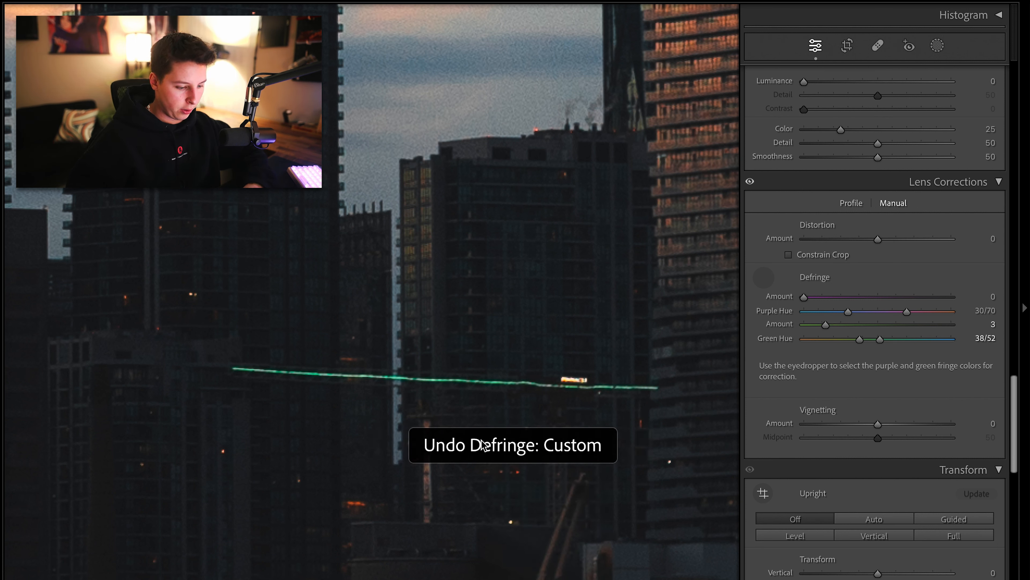
{"action": "key", "text": "ctrl+y"}
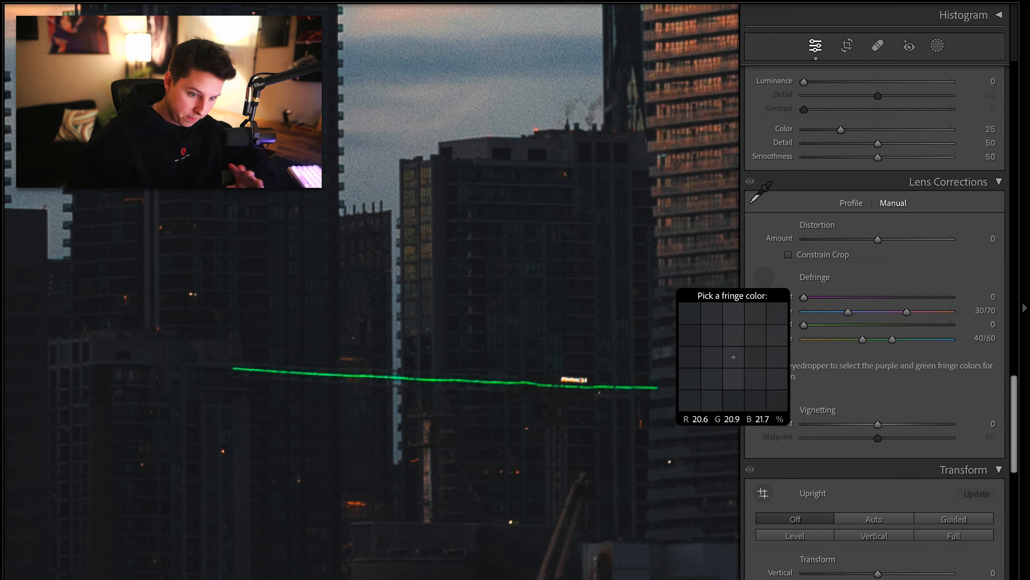
Lower the lens profile Vignetting correction to 6
{"action": "left_click", "coordinate": [850, 203]}
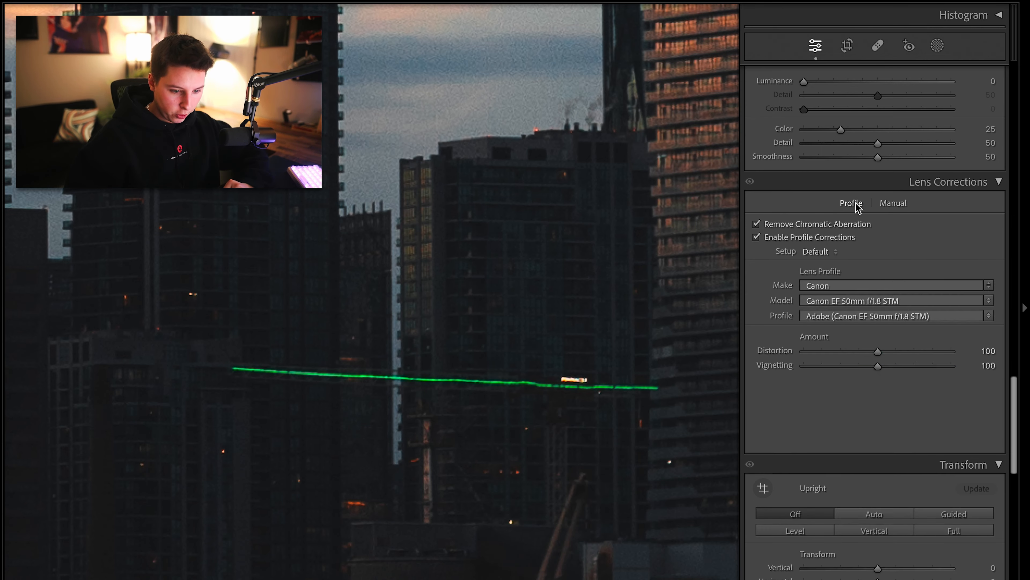
{"action": "left_click", "coordinate": [597, 310]}
{"action": "left_click_drag", "start_coordinate": [877, 352], "coordinate": [828, 381]}
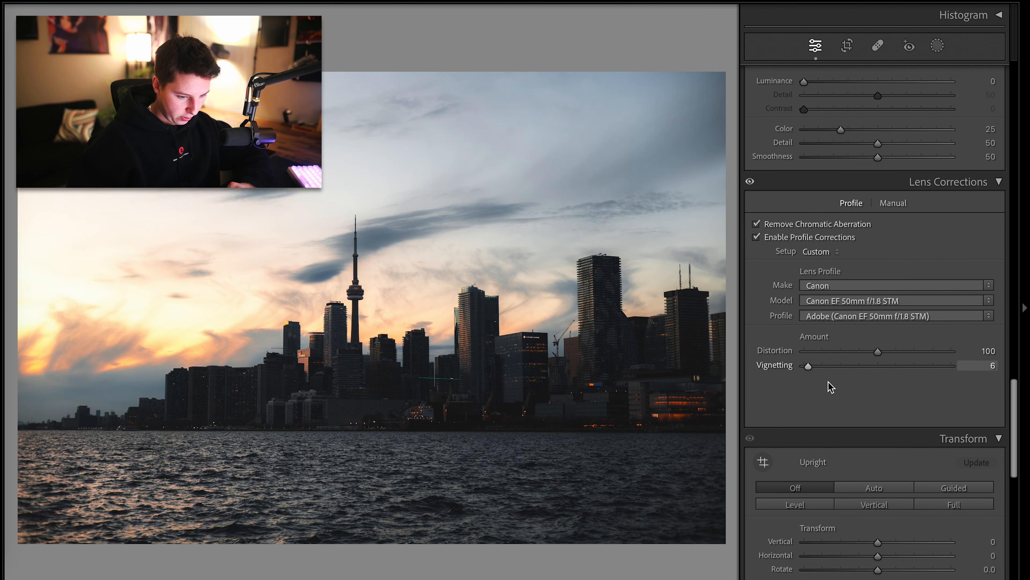
{"action": "scroll", "coordinate": [844, 386], "scroll_direction": "down", "scroll_amount": 10}
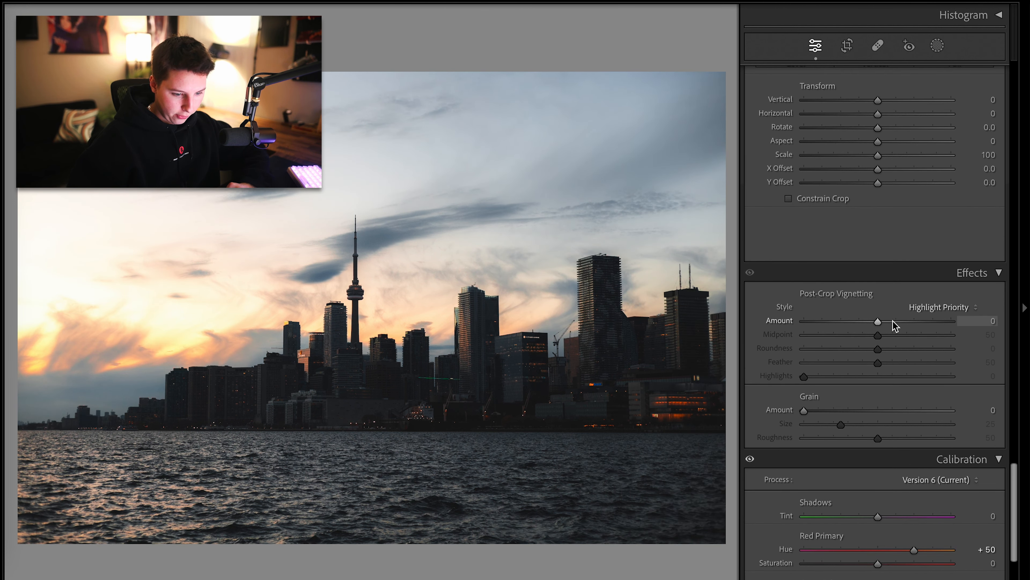
Set the post-crop vignetting Amount to -4 and compare the edited photo with the original
{"action": "mouse_move", "coordinate": [877, 321]}
{"action": "left_mouse_down"}
{"action": "mouse_move", "coordinate": [851, 322]}
{"action": "mouse_move", "coordinate": [875, 325]}
{"action": "left_mouse_up"}
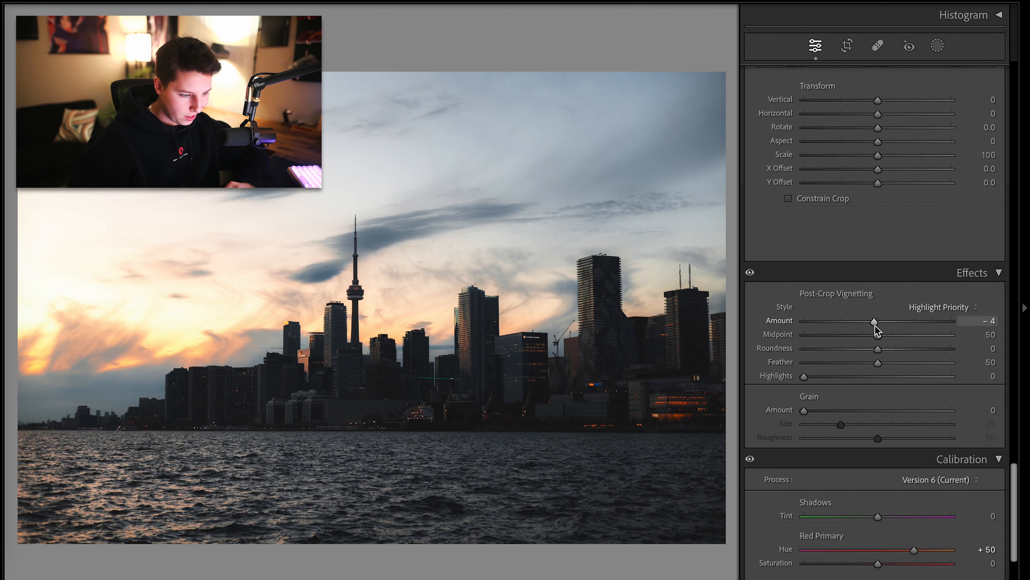
{"action": "key", "text": "backslash"}
{"action": "key", "text": "backslash"}
{"action": "scroll", "coordinate": [875, 324], "scroll_direction": "up", "scroll_amount": 10}
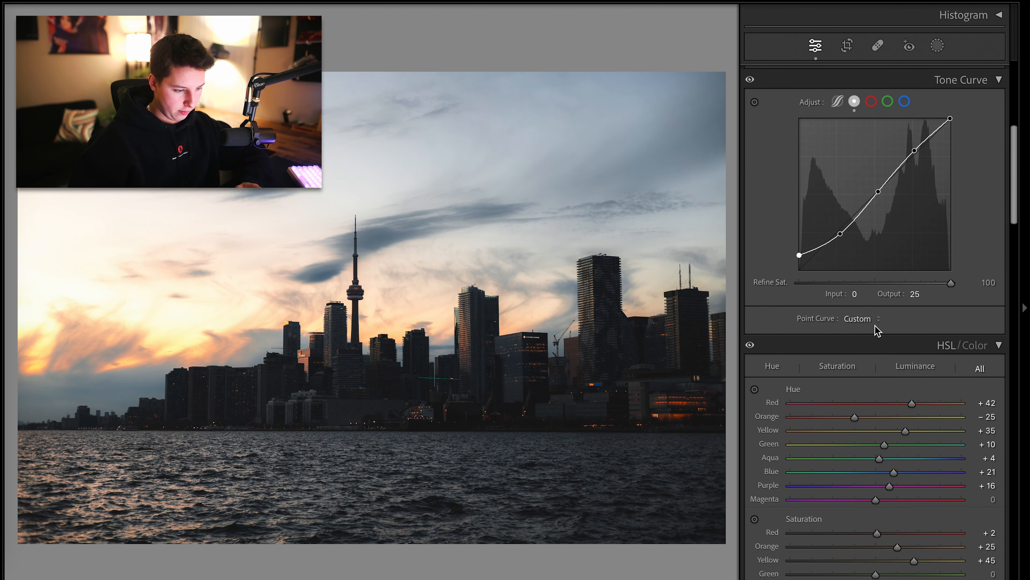
{"action": "key", "text": "backslash"}
{"action": "key", "text": "backslash"}
{"action": "scroll", "coordinate": [816, 362], "scroll_direction": "down", "scroll_amount": 8}
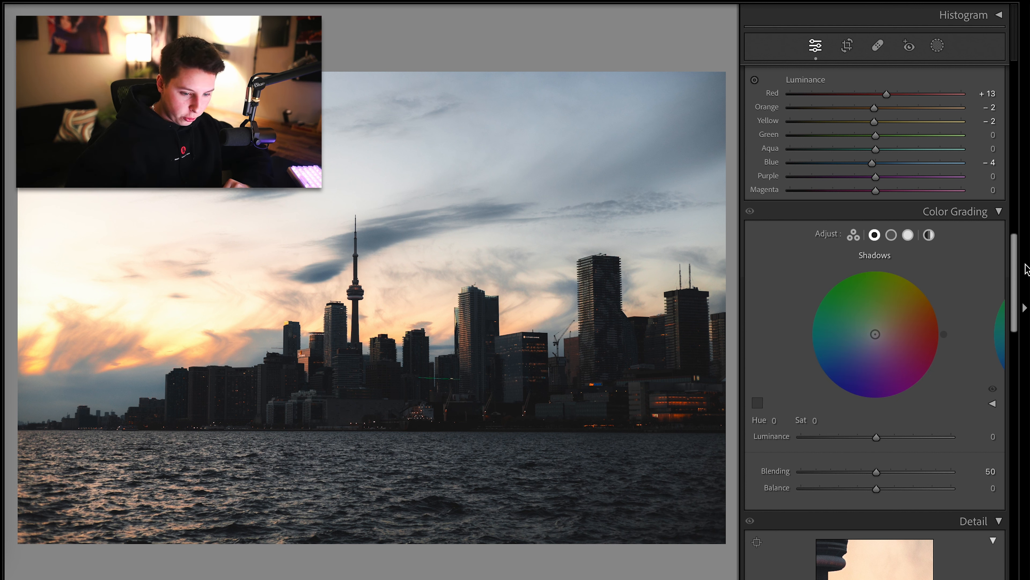
Try tinting the Global color grading wheel toward cyan, then undo it
{"action": "left_click", "coordinate": [891, 235]}
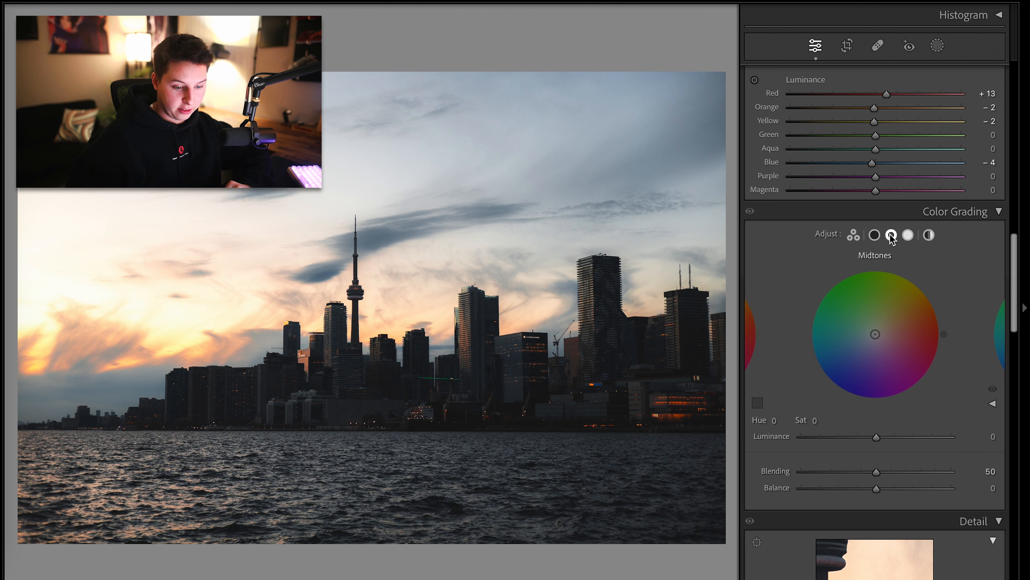
{"action": "left_click", "coordinate": [854, 235]}
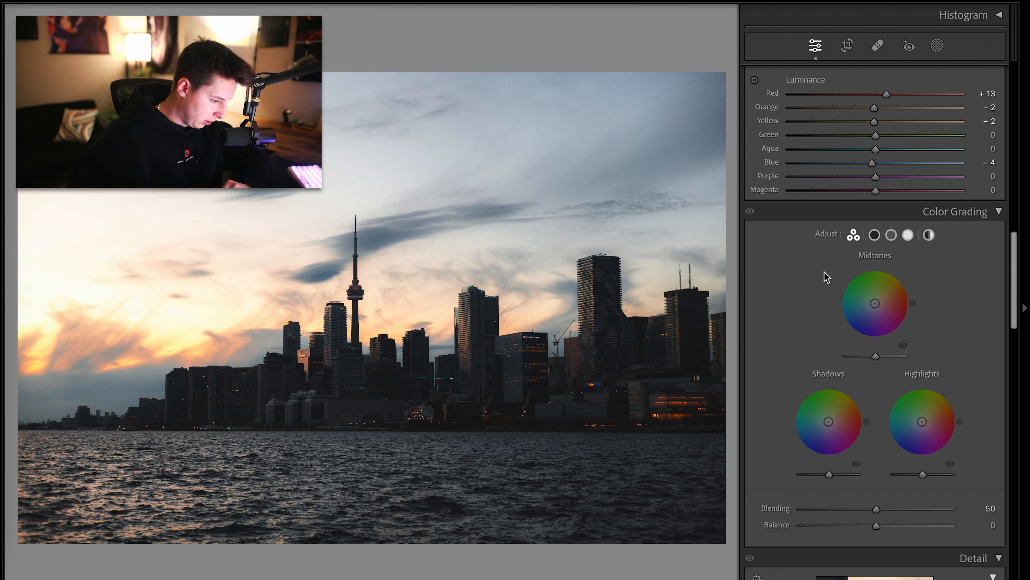
{"action": "left_click", "coordinate": [875, 235]}
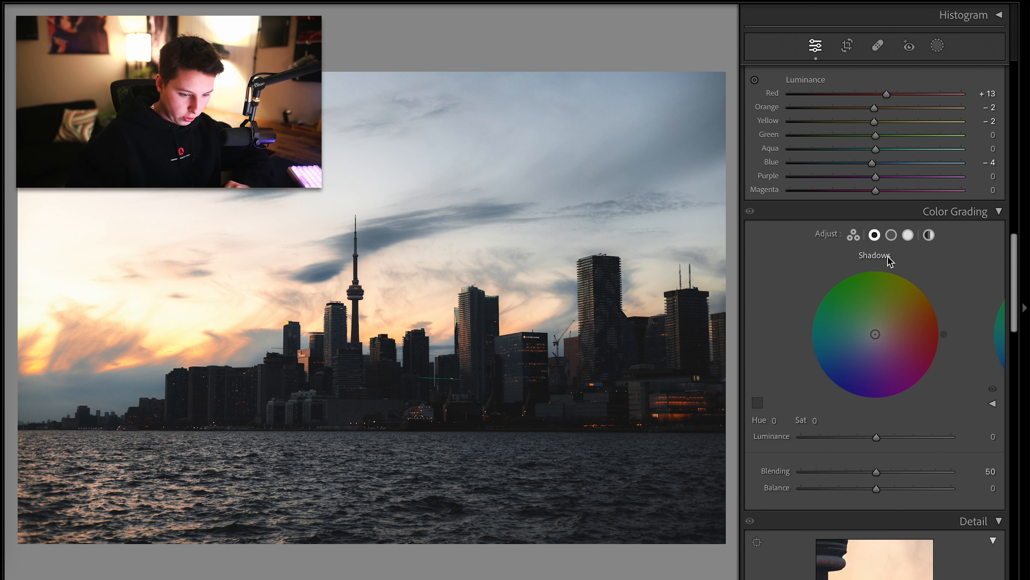
{"action": "left_click", "coordinate": [891, 236]}
{"action": "left_click", "coordinate": [909, 236]}
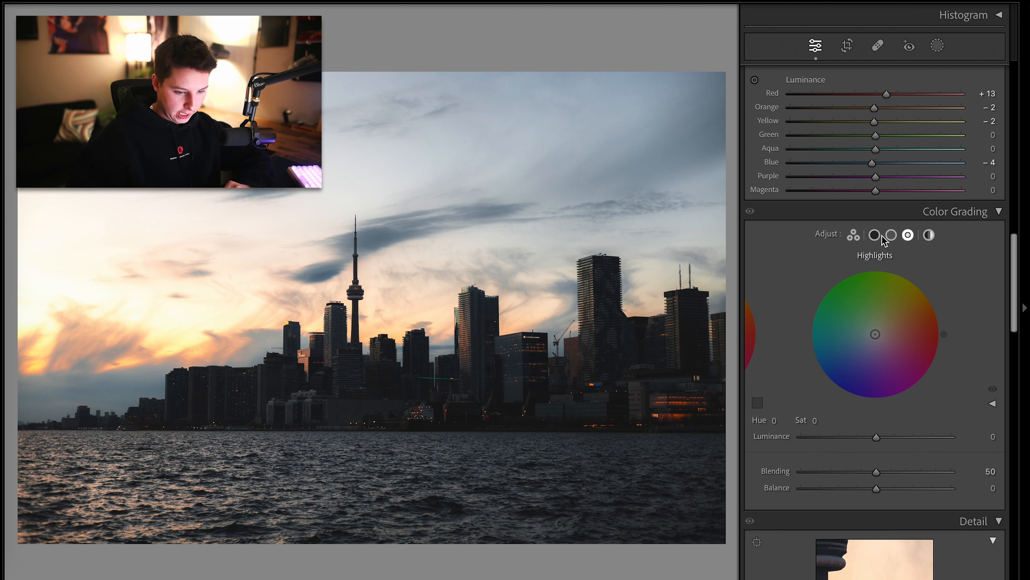
{"action": "left_click", "coordinate": [929, 236]}
{"action": "left_click_drag", "start_coordinate": [917, 281], "coordinate": [855, 338]}
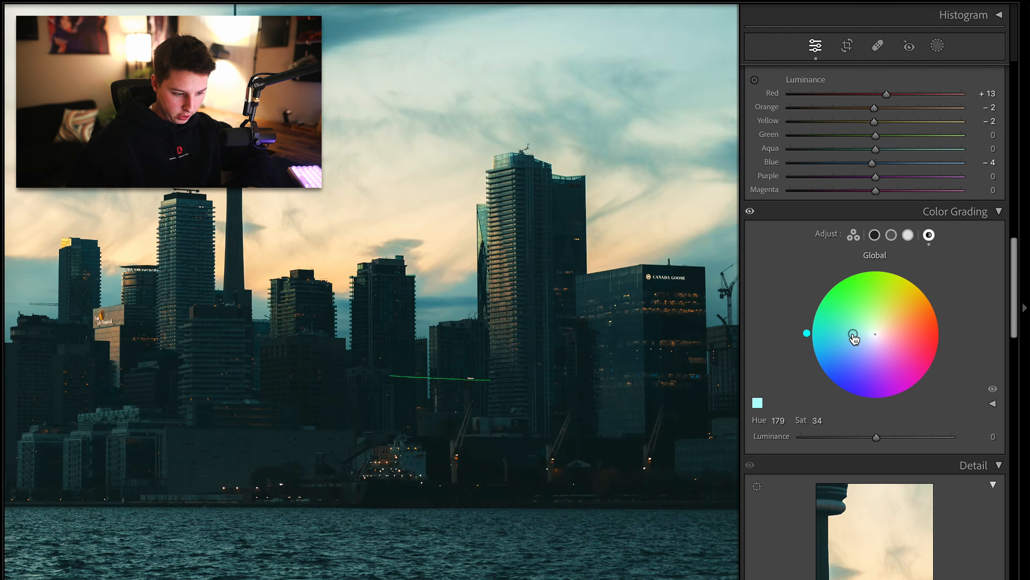
{"action": "key", "text": "ctrl+z"}
Tint the color grading shadows toward yellow, about hue 55 with saturation 21
{"action": "left_click", "coordinate": [874, 234]}
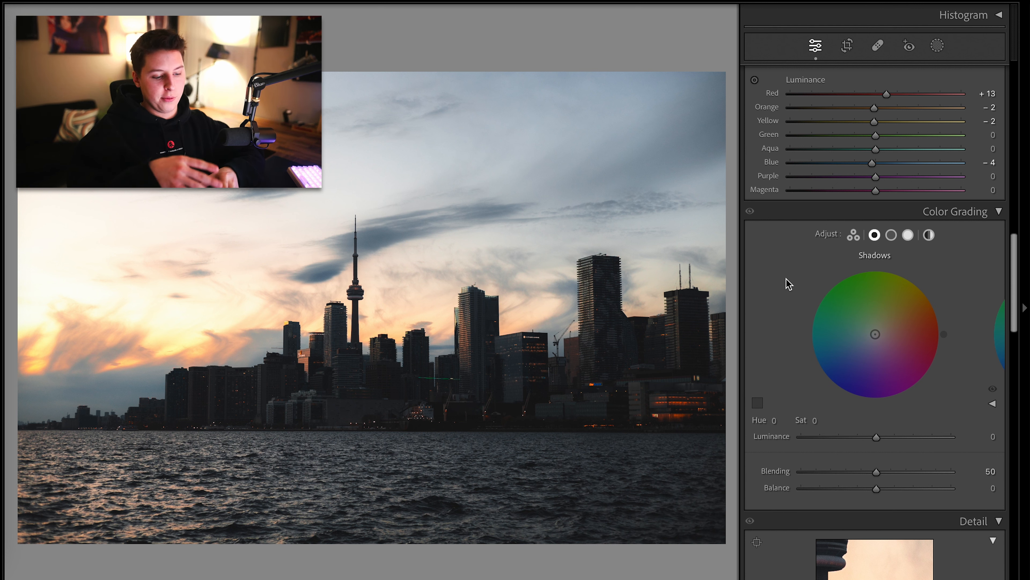
{"action": "left_click_drag", "start_coordinate": [875, 334], "coordinate": [883, 297]}
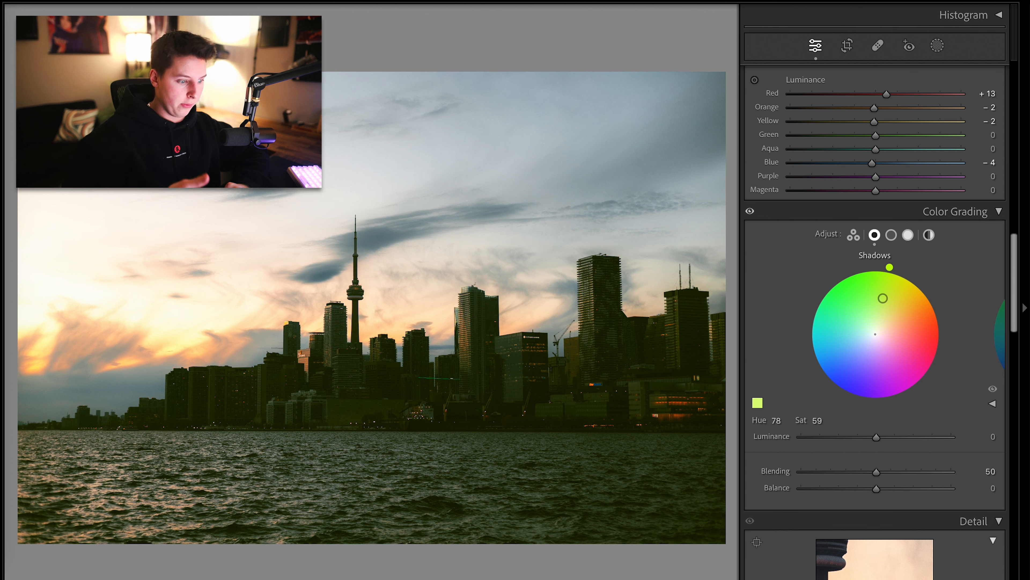
{"action": "mouse_move", "coordinate": [883, 298]}
{"action": "left_mouse_down"}
{"action": "mouse_move", "coordinate": [849, 292]}
{"action": "mouse_move", "coordinate": [928, 358]}
{"action": "mouse_move", "coordinate": [852, 368]}
{"action": "mouse_move", "coordinate": [845, 317]}
{"action": "mouse_move", "coordinate": [903, 327]}
{"action": "mouse_move", "coordinate": [879, 325]}
{"action": "mouse_move", "coordinate": [887, 329]}
{"action": "mouse_move", "coordinate": [889, 312]}
{"action": "mouse_move", "coordinate": [893, 321]}
{"action": "left_mouse_up"}
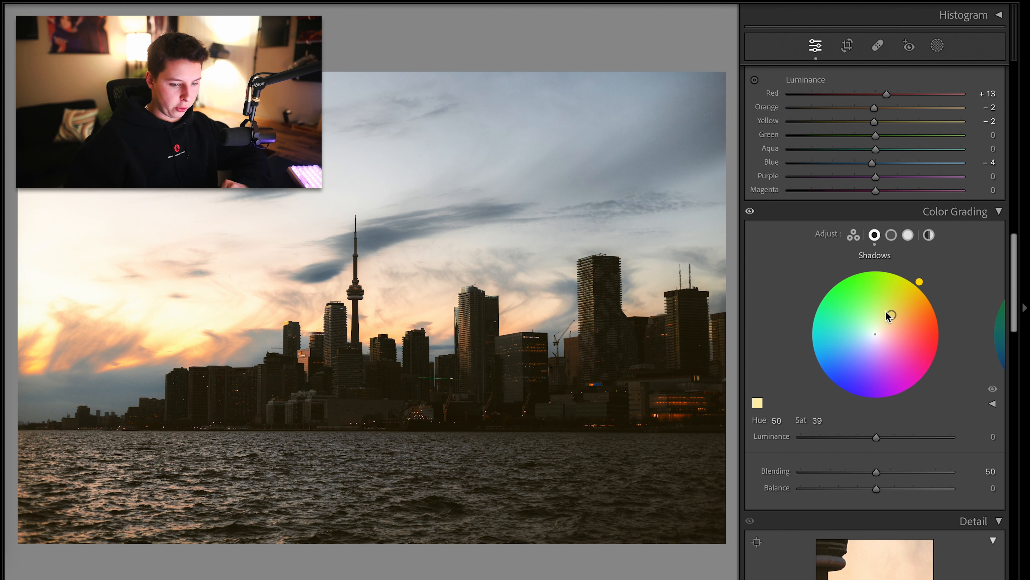
{"action": "mouse_move", "coordinate": [886, 311]}
{"action": "left_mouse_down"}
{"action": "mouse_move", "coordinate": [879, 327]}
{"action": "mouse_move", "coordinate": [899, 320]}
{"action": "mouse_move", "coordinate": [881, 325]}
{"action": "mouse_move", "coordinate": [899, 301]}
{"action": "mouse_move", "coordinate": [881, 326]}
{"action": "mouse_move", "coordinate": [899, 300]}
{"action": "mouse_move", "coordinate": [883, 324]}
{"action": "mouse_move", "coordinate": [892, 310]}
{"action": "left_mouse_up"}
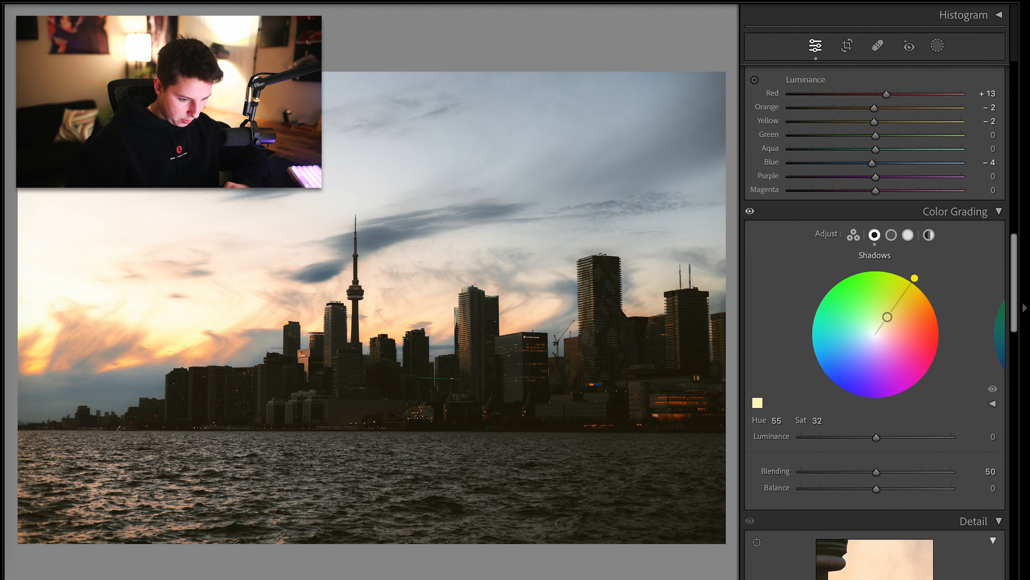
{"action": "left_click", "coordinate": [891, 235]}
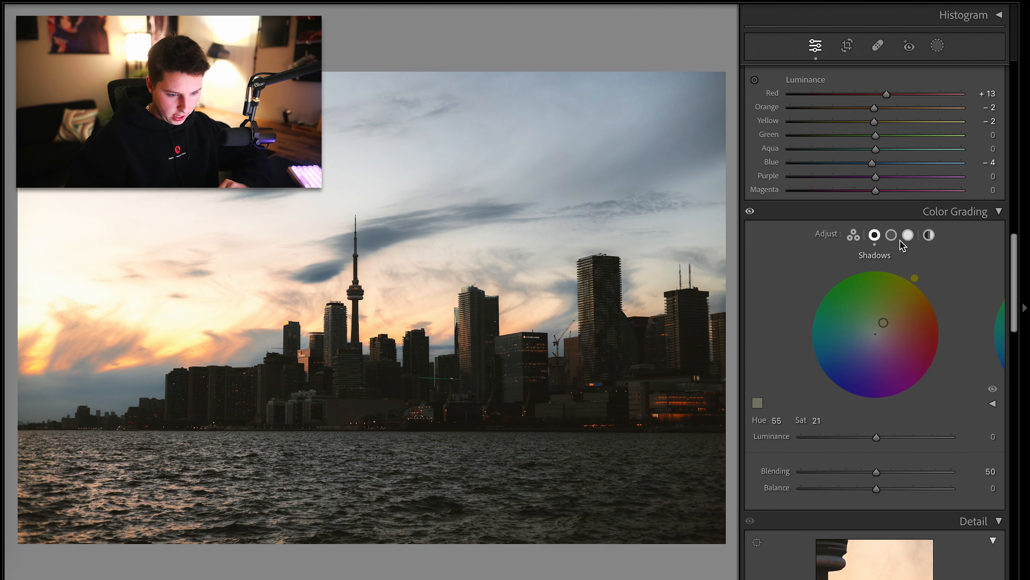
Tint the color grading highlights toward blue, about hue 221 with saturation 21
{"action": "left_click", "coordinate": [909, 236]}
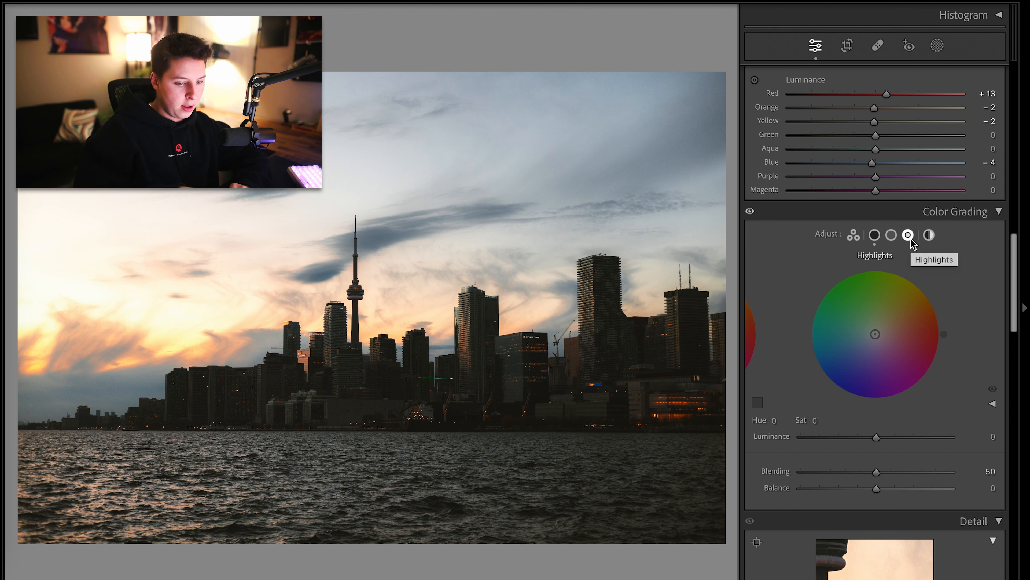
{"action": "mouse_move", "coordinate": [874, 334]}
{"action": "left_mouse_down"}
{"action": "mouse_move", "coordinate": [863, 357]}
{"action": "mouse_move", "coordinate": [853, 348]}
{"action": "mouse_move", "coordinate": [838, 366]}
{"action": "mouse_move", "coordinate": [865, 343]}
{"action": "left_mouse_up"}
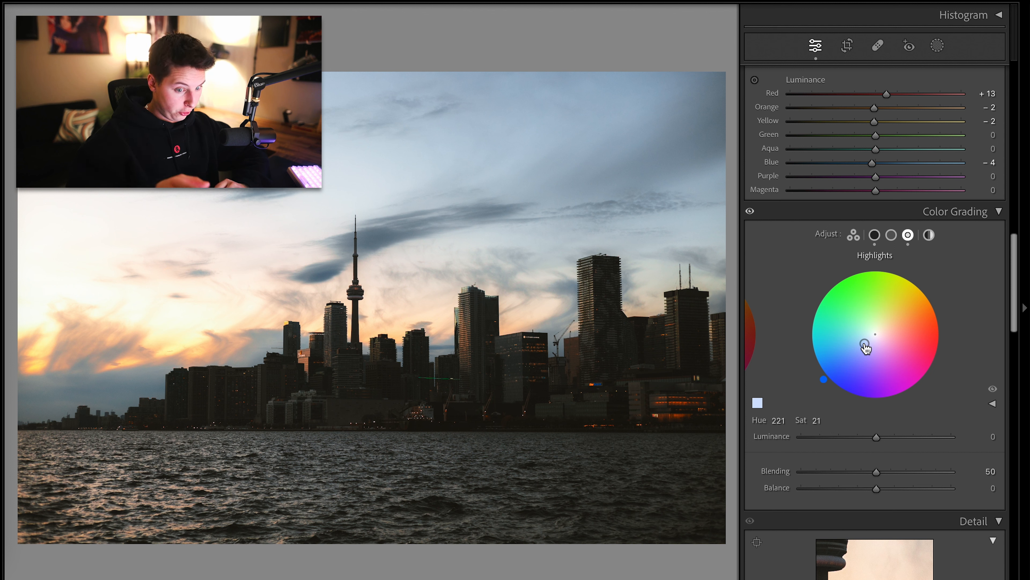
{"action": "left_click", "coordinate": [754, 217]}
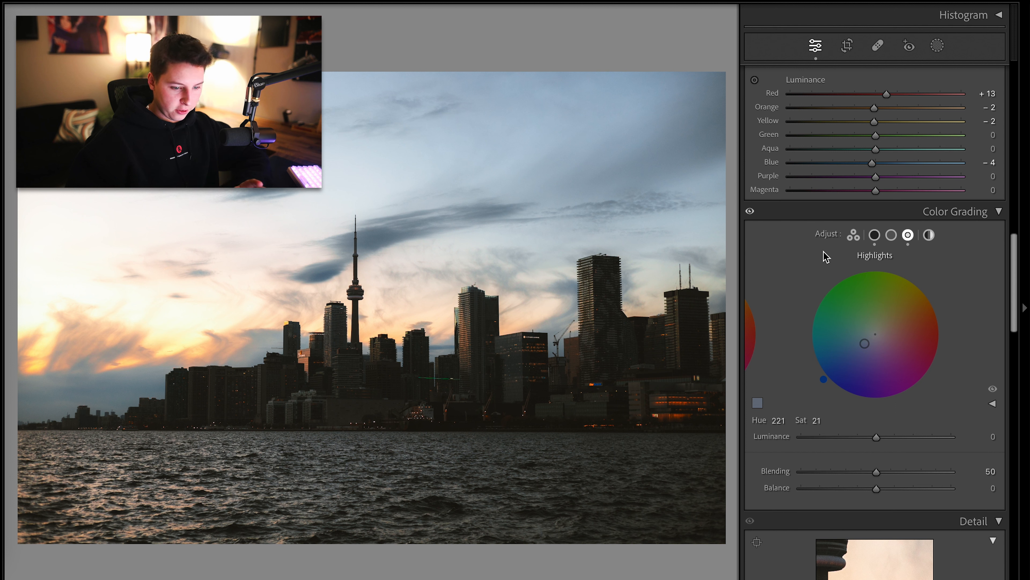
Try raising the shadows tint saturation to about 52, toggle the color grading preview, and undo the change
{"action": "left_click", "coordinate": [875, 235]}
{"action": "left_click_drag", "start_coordinate": [879, 330], "coordinate": [895, 311]}
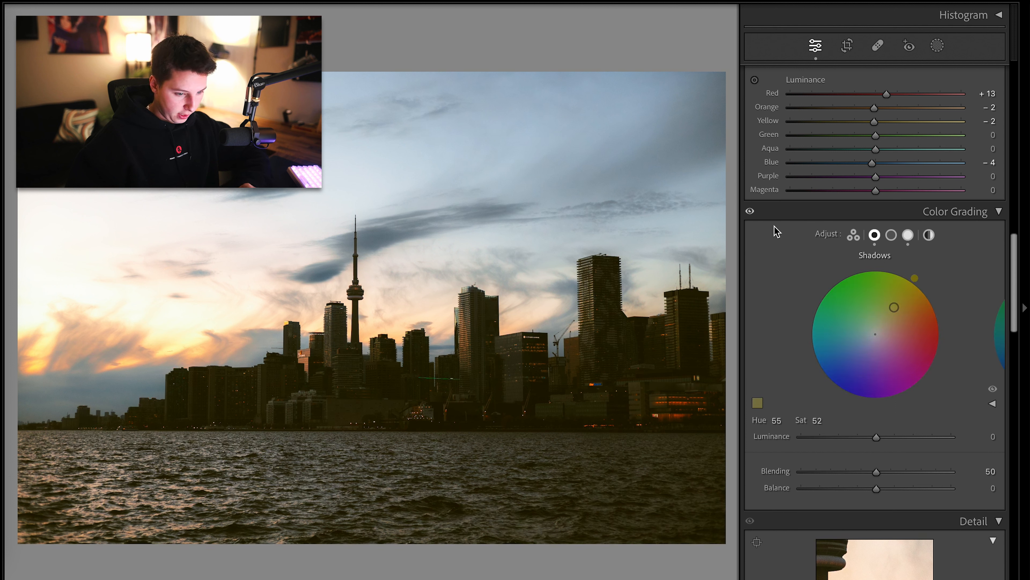
{"action": "left_click", "coordinate": [751, 212]}
{"action": "key", "text": "ctrl+z"}
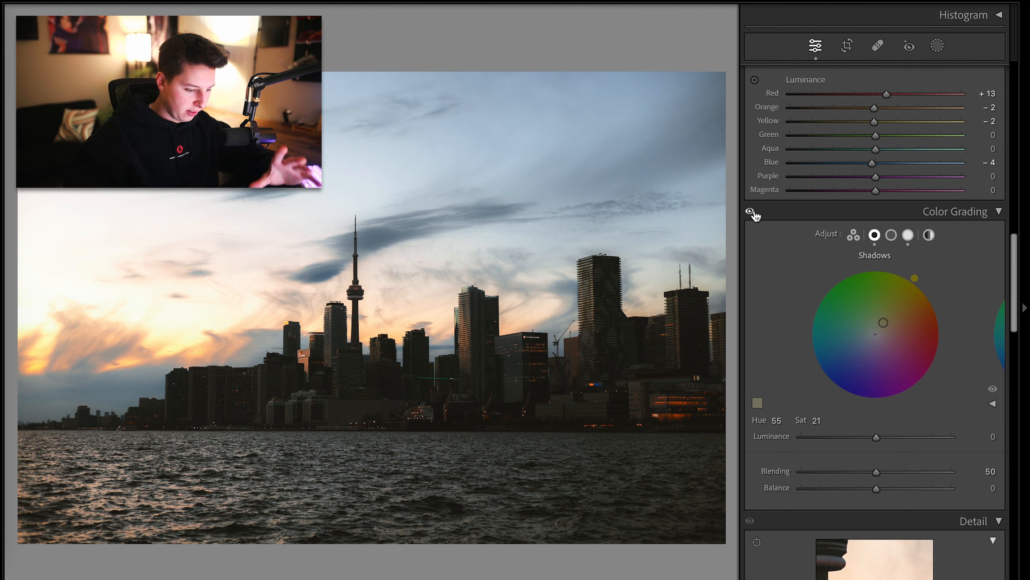
Compare before and after, then zoom in and pan across the skyline to inspect the edit
{"action": "scroll", "coordinate": [779, 268], "scroll_direction": "up", "scroll_amount": 15}
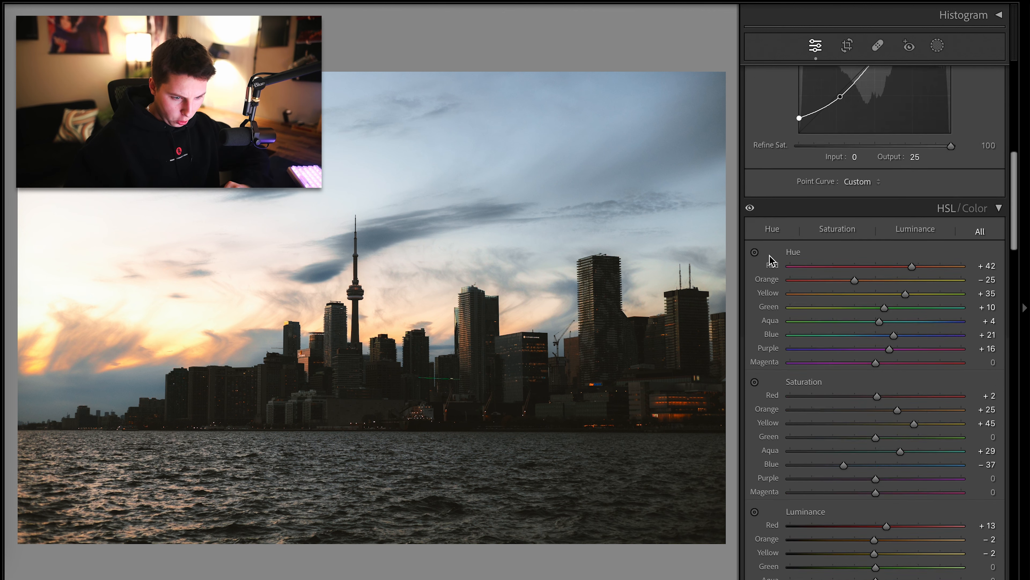
{"action": "key", "text": "backslash"}
{"action": "key", "text": "backslash"}
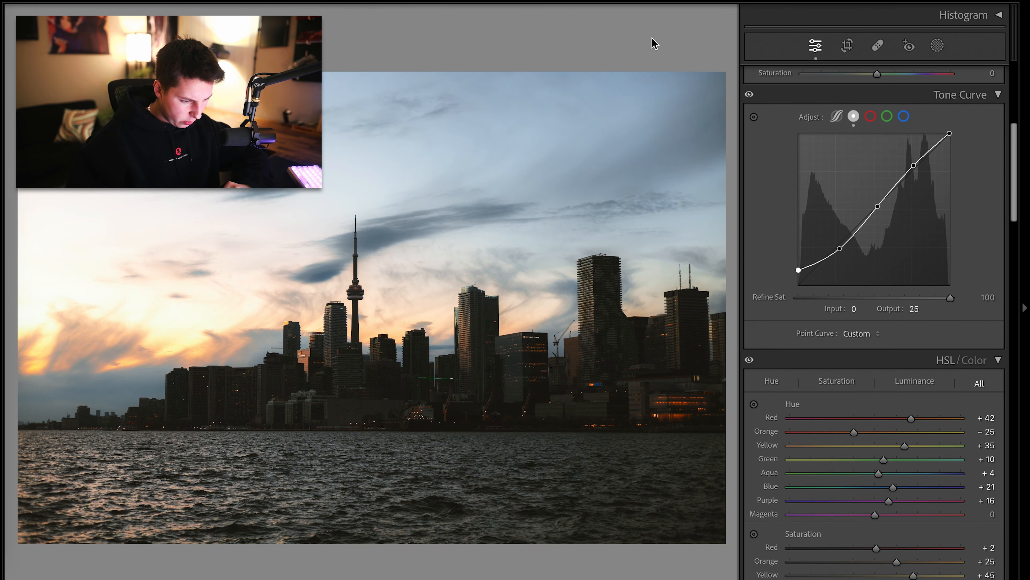
{"action": "left_click", "coordinate": [347, 365]}
{"action": "key", "text": "super+minus"}
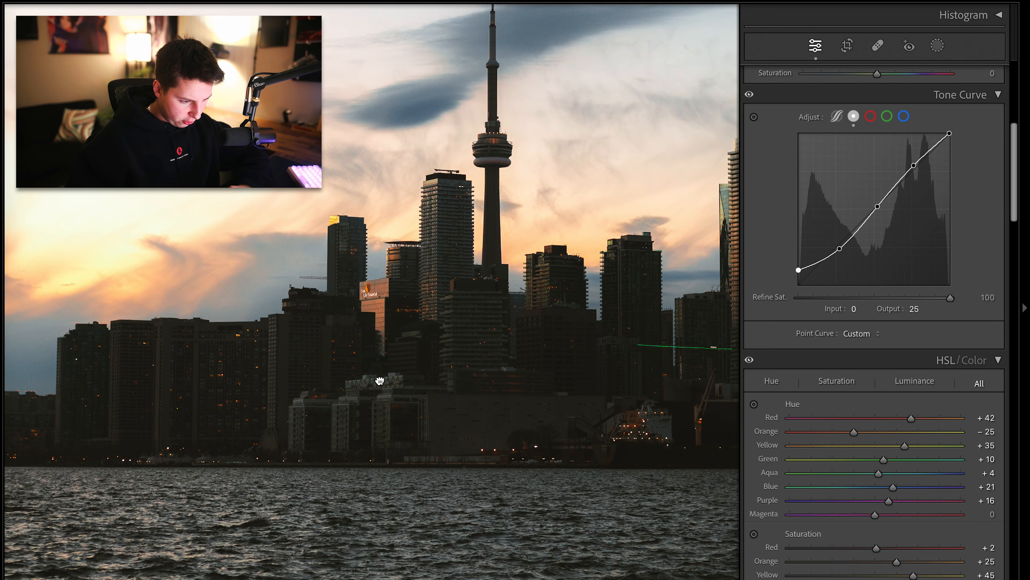
{"action": "left_click_drag", "start_coordinate": [380, 382], "coordinate": [422, 463]}
{"action": "key", "text": "super+equal"}
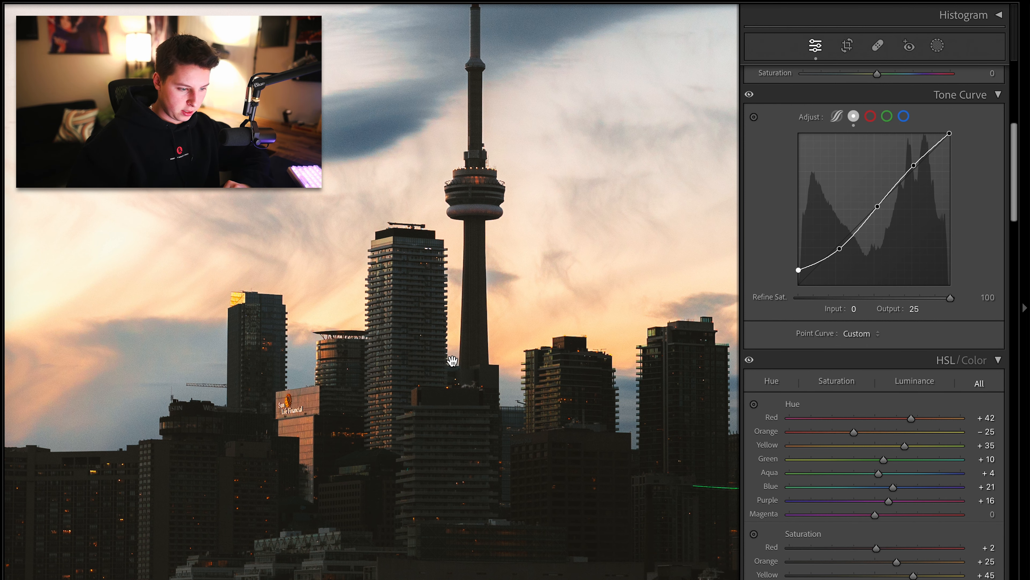
{"action": "left_click", "coordinate": [389, 435]}
Undo the last contrast change and set Contrast to +39 and Shadows to +28
{"action": "key", "text": "ctrl+z"}
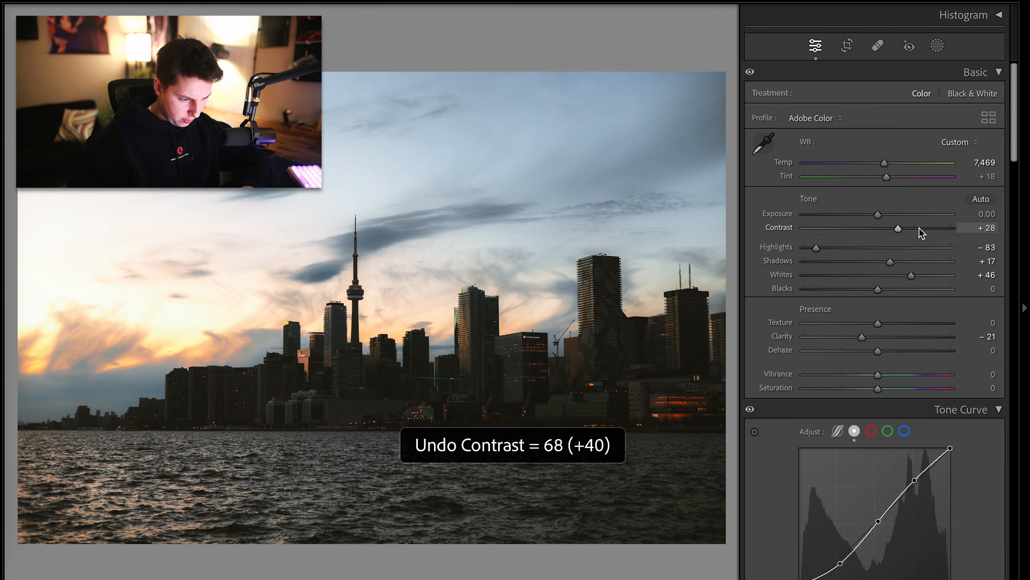
{"action": "left_click", "coordinate": [912, 228]}
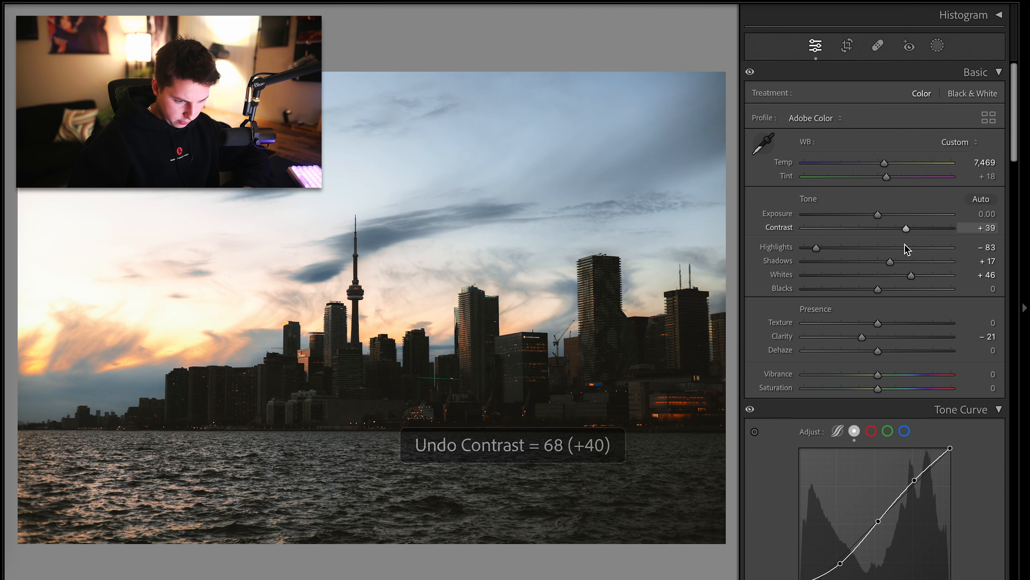
{"action": "left_click", "coordinate": [900, 261]}
{"action": "left_click_drag", "start_coordinate": [899, 261], "coordinate": [898, 261]}
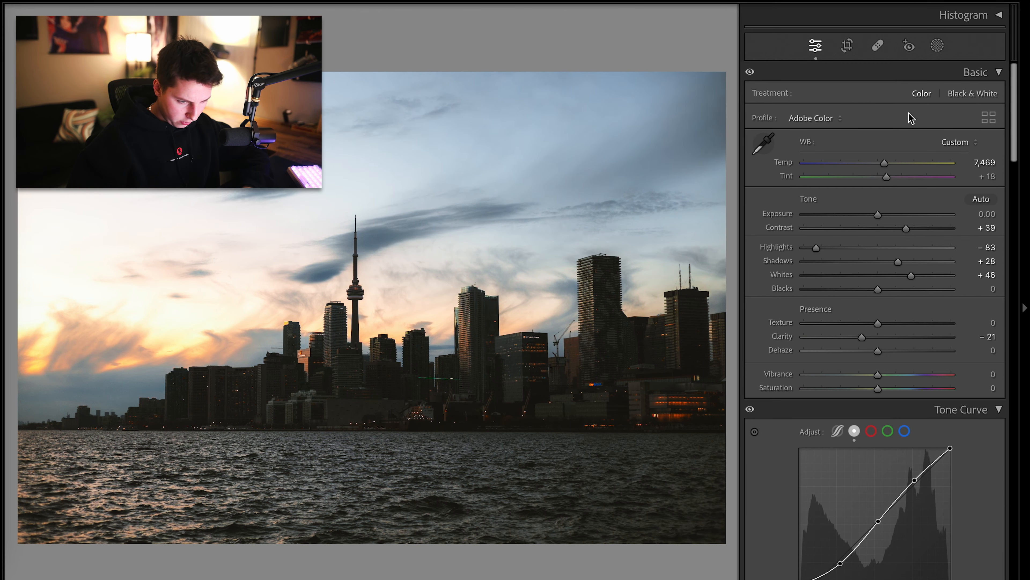
Add a linear gradient mask over the water, drawn upward toward the shoreline
{"action": "left_click", "coordinate": [938, 45]}
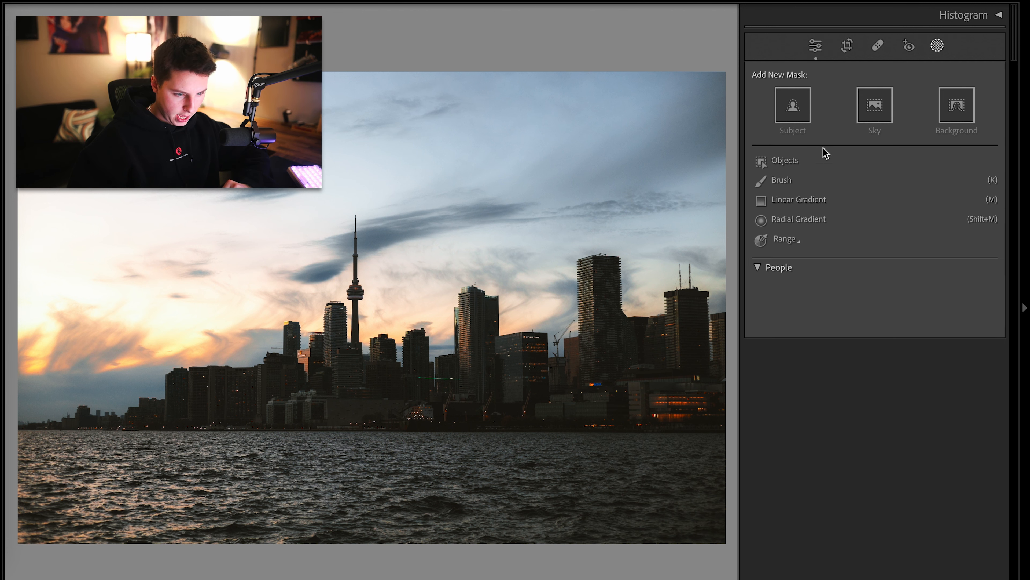
{"action": "left_click", "coordinate": [809, 200]}
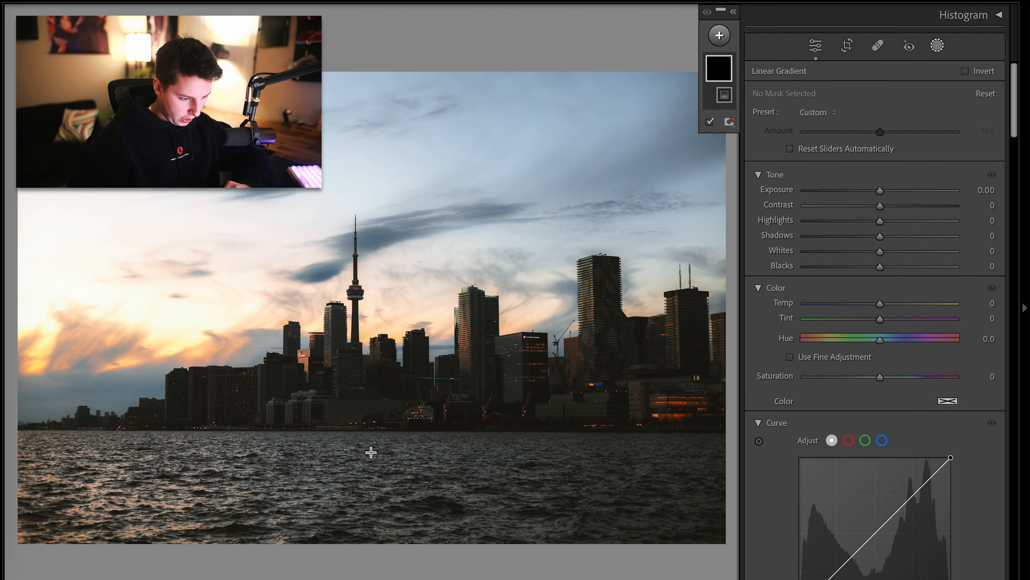
{"action": "left_click_drag", "start_coordinate": [387, 478], "coordinate": [389, 405]}
{"action": "mouse_move", "coordinate": [880, 377]}
{"action": "left_mouse_down"}
{"action": "mouse_move", "coordinate": [787, 379]}
{"action": "mouse_move", "coordinate": [878, 381]}
{"action": "left_mouse_up"}
Check the neighbouring photo and the library grid before returning to the skyline image's masks
{"action": "left_click", "coordinate": [816, 45]}
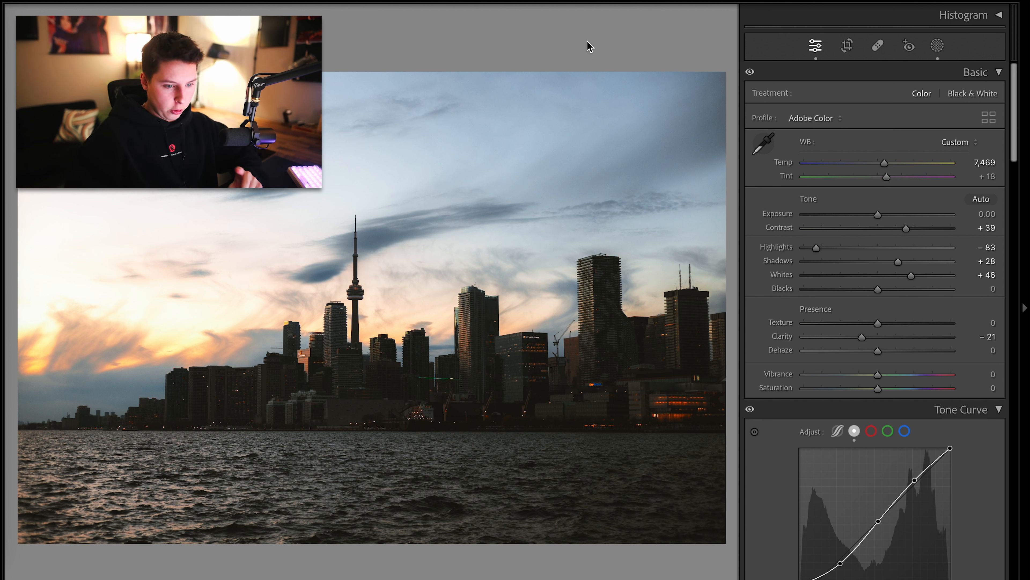
{"action": "left_click", "coordinate": [937, 46]}
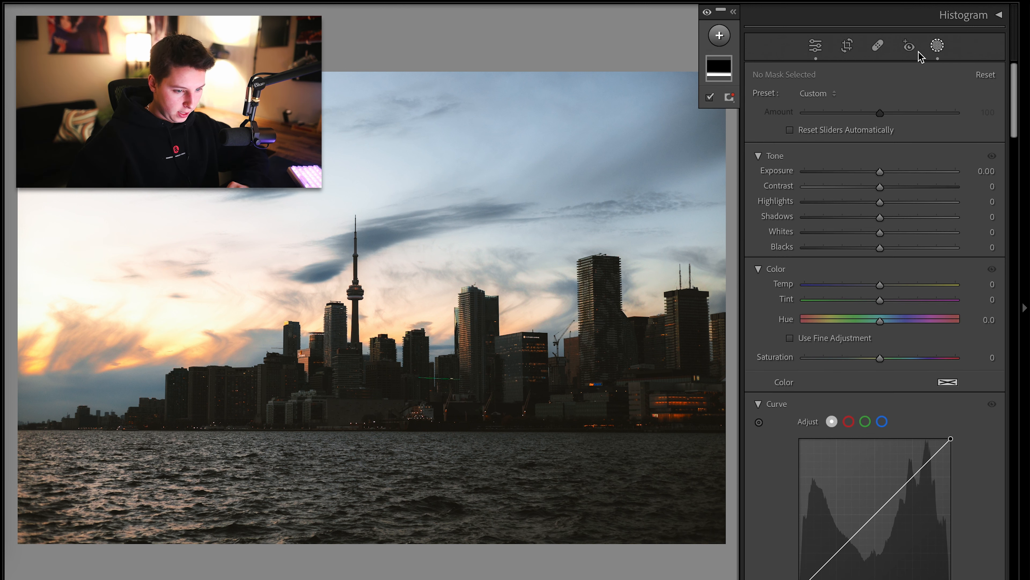
{"action": "left_click", "coordinate": [938, 46]}
{"action": "left_click", "coordinate": [938, 46]}
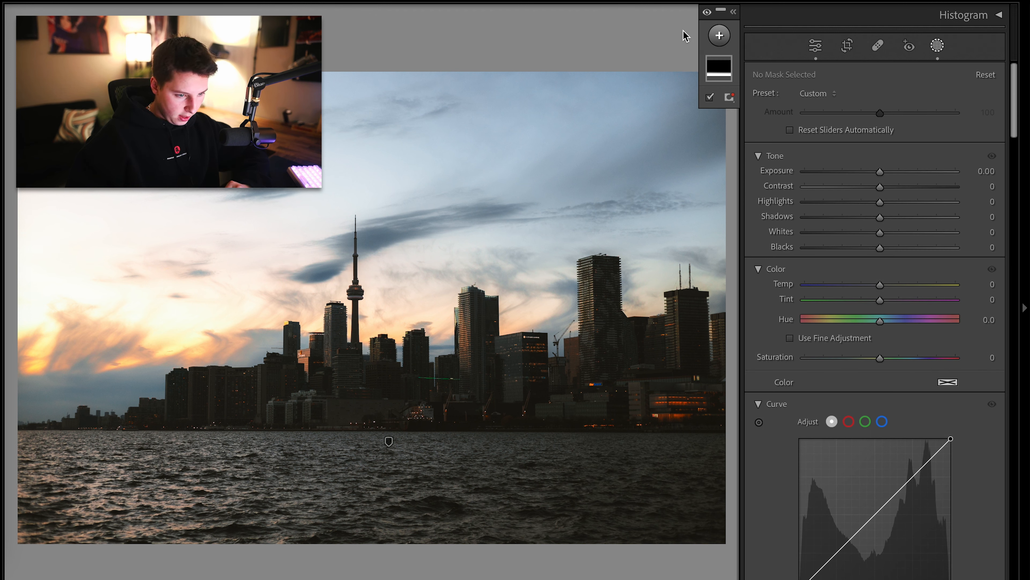
{"action": "key", "text": "Right"}
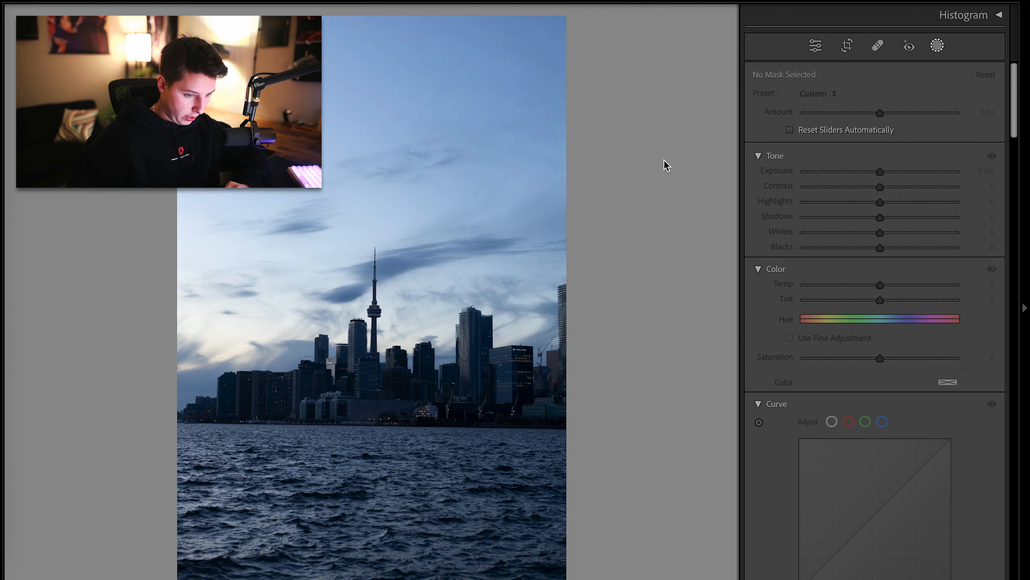
{"action": "left_click", "coordinate": [938, 46]}
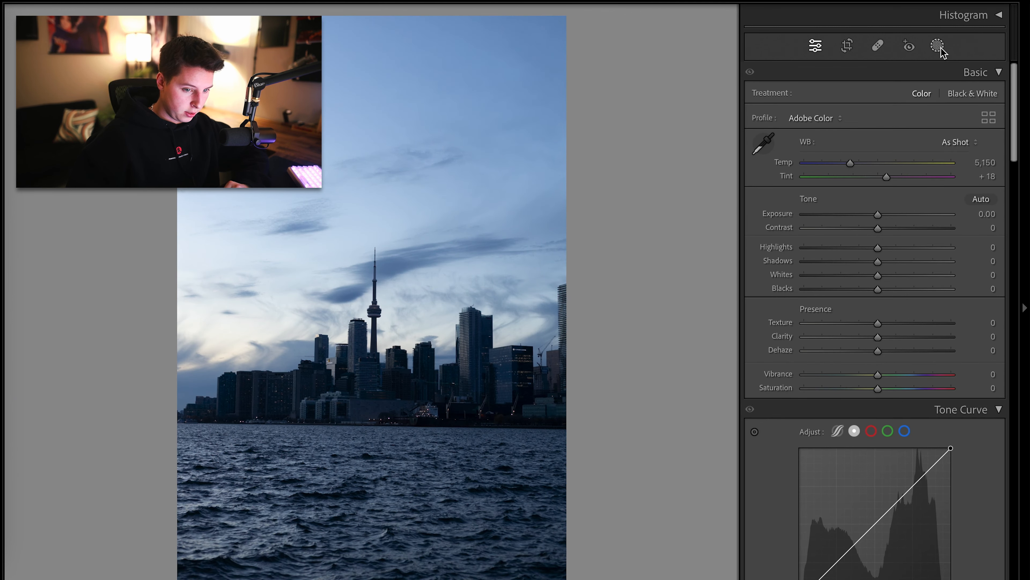
{"action": "left_click", "coordinate": [938, 46]}
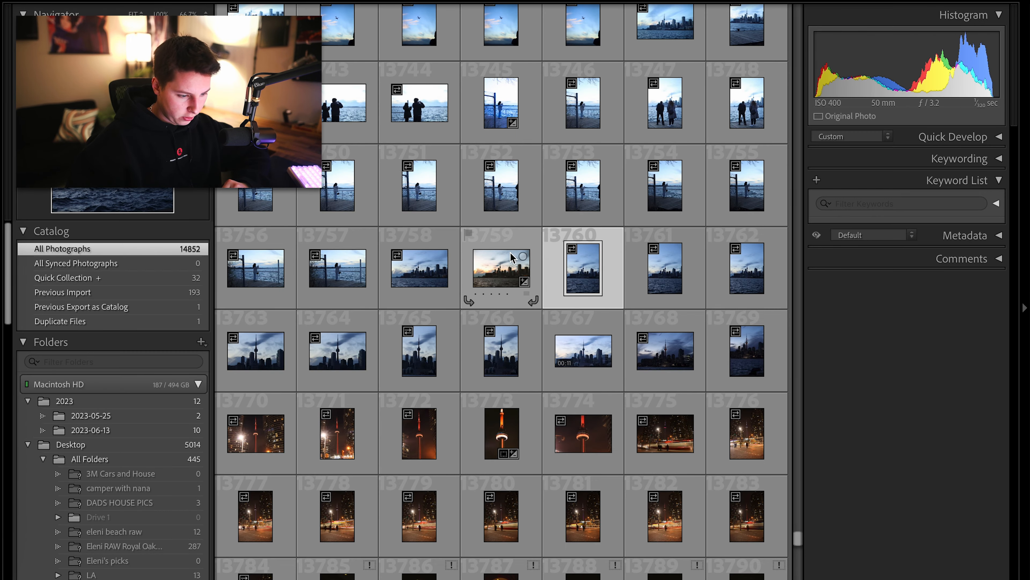
{"action": "left_click", "coordinate": [507, 260]}
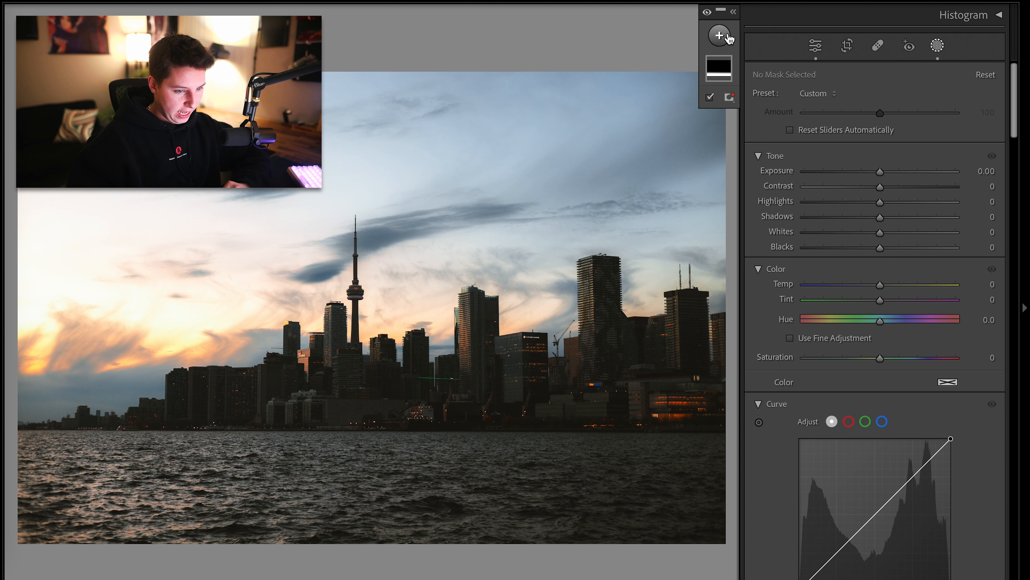
Add a new Select Sky mask to the skyline photo
{"action": "left_click", "coordinate": [719, 36]}
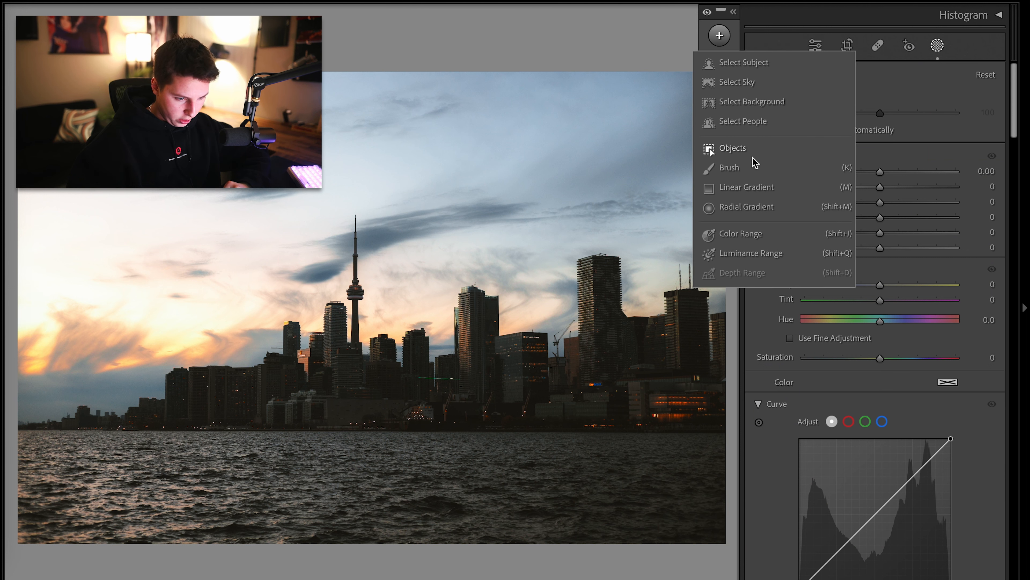
{"action": "left_click", "coordinate": [757, 83]}
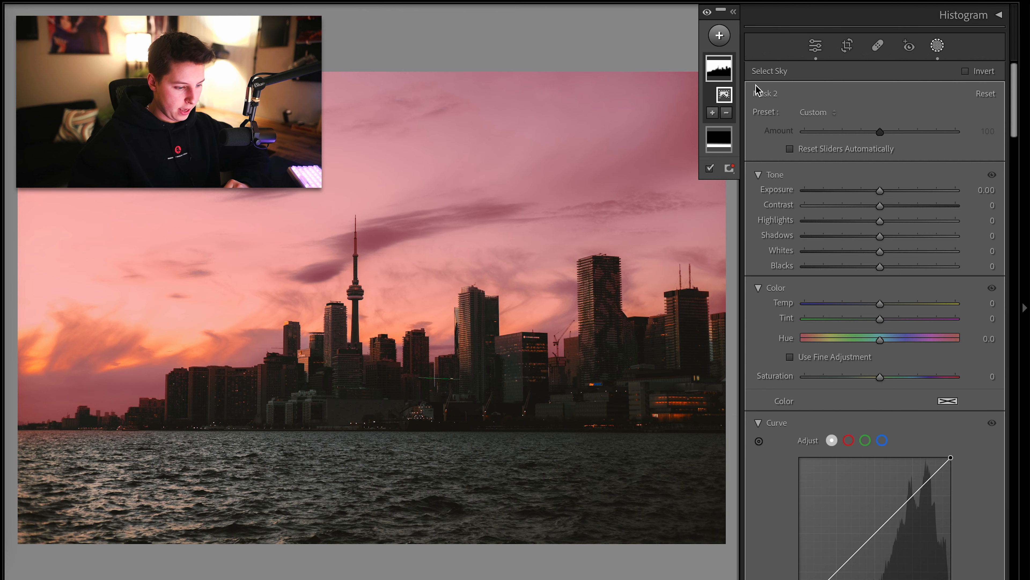
{"action": "left_click", "coordinate": [573, 347]}
{"action": "left_click", "coordinate": [559, 352]}
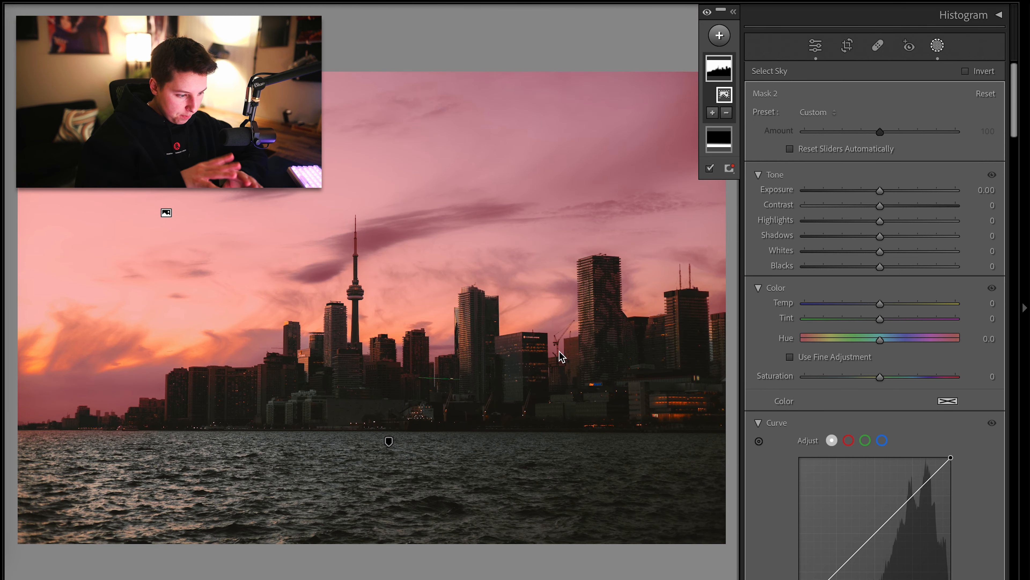
{"action": "left_click", "coordinate": [213, 383]}
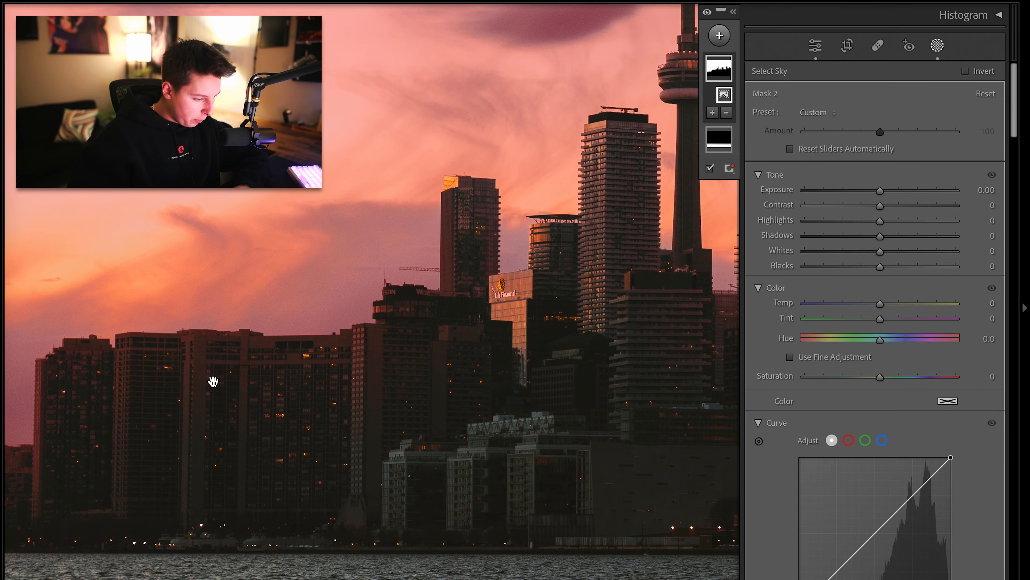
{"action": "left_click", "coordinate": [199, 423]}
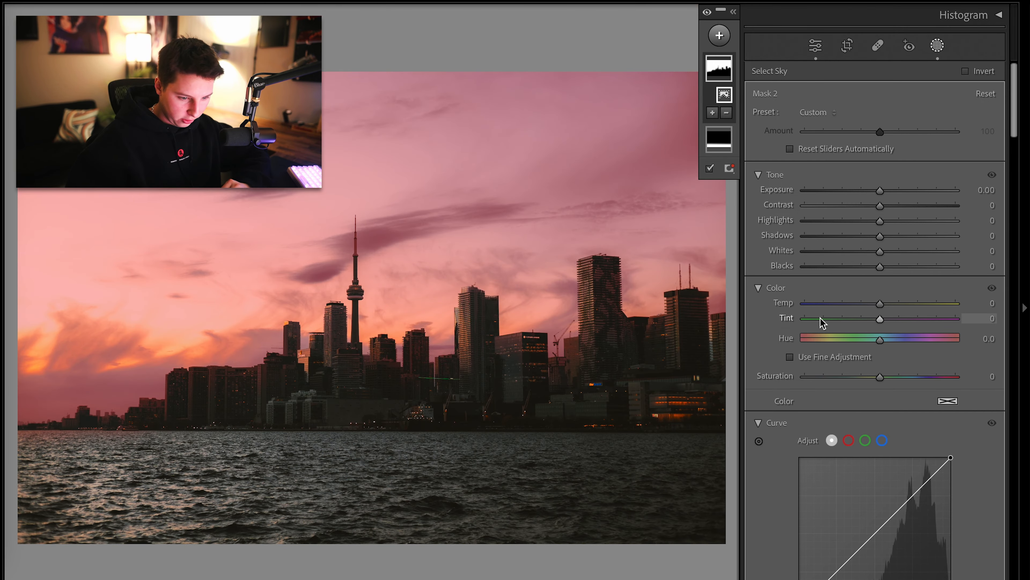
In the sky mask, set Contrast to 34, Highlights to -98 and Whites to +21, then preview the photo full screen
{"action": "left_click_drag", "start_coordinate": [880, 205], "coordinate": [812, 227]}
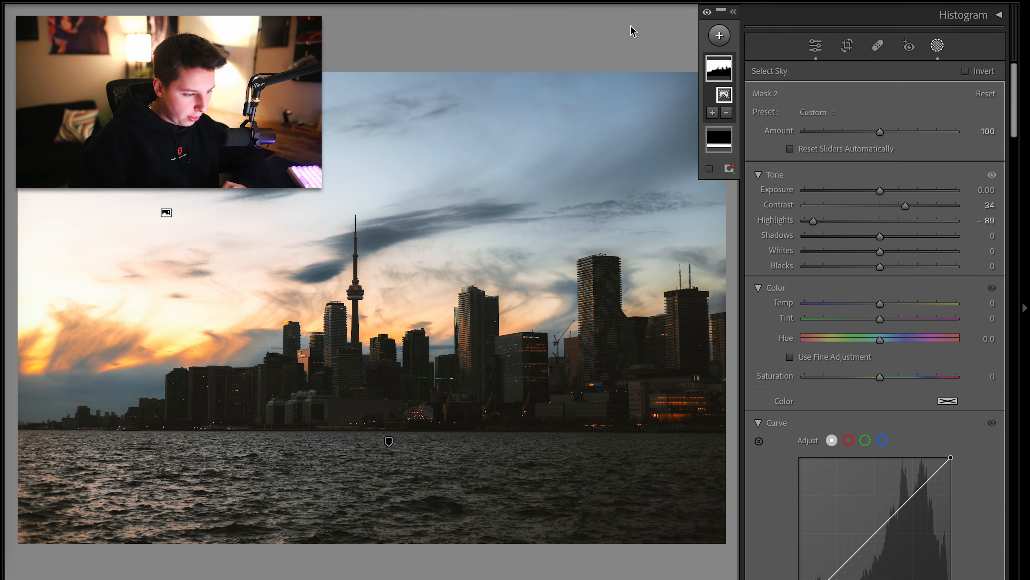
{"action": "left_click_drag", "start_coordinate": [886, 219], "coordinate": [807, 236]}
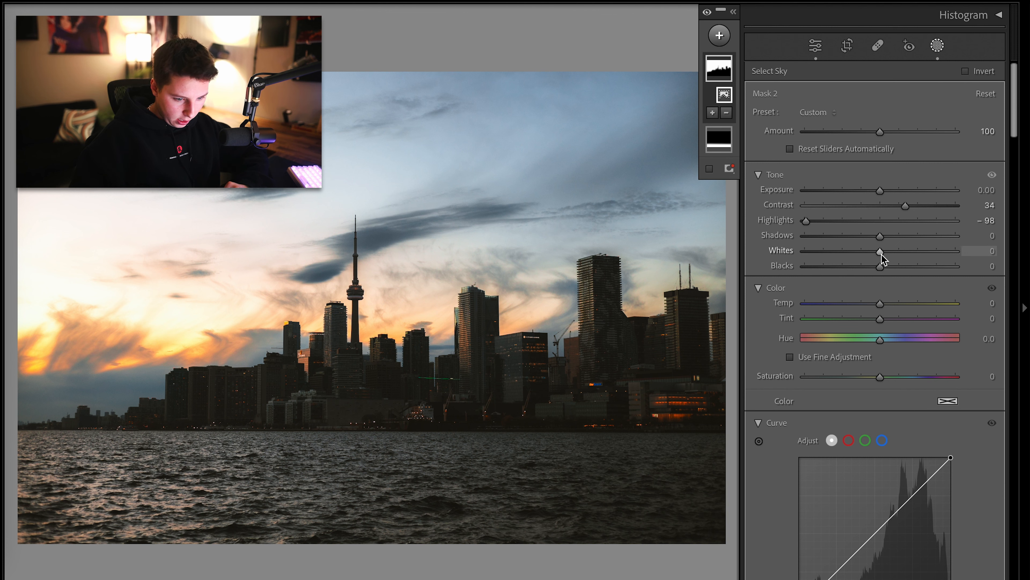
{"action": "mouse_move", "coordinate": [881, 252]}
{"action": "left_mouse_down"}
{"action": "mouse_move", "coordinate": [912, 258]}
{"action": "mouse_move", "coordinate": [896, 257]}
{"action": "left_mouse_up"}
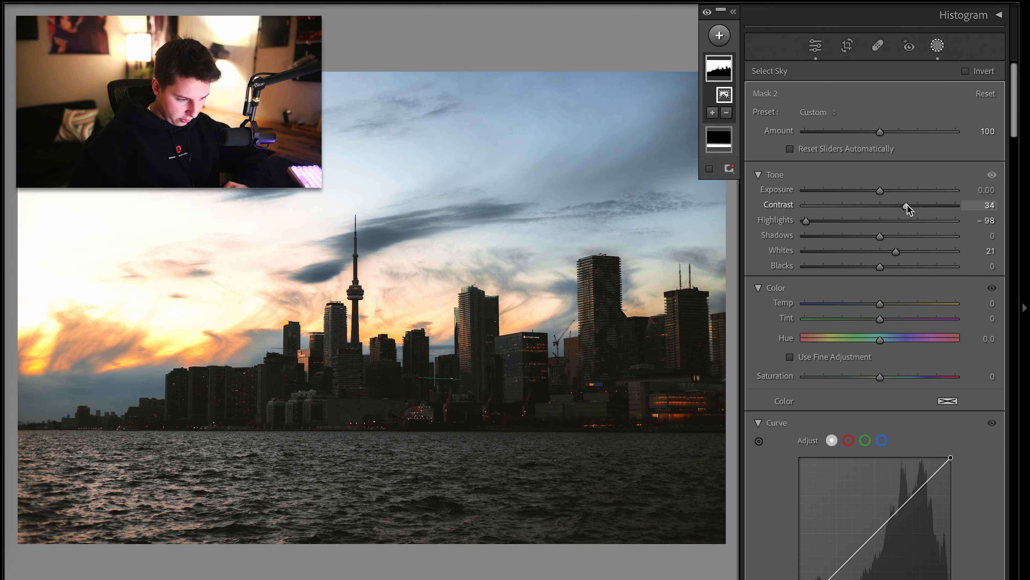
{"action": "left_click", "coordinate": [937, 49]}
{"action": "key", "text": "f"}
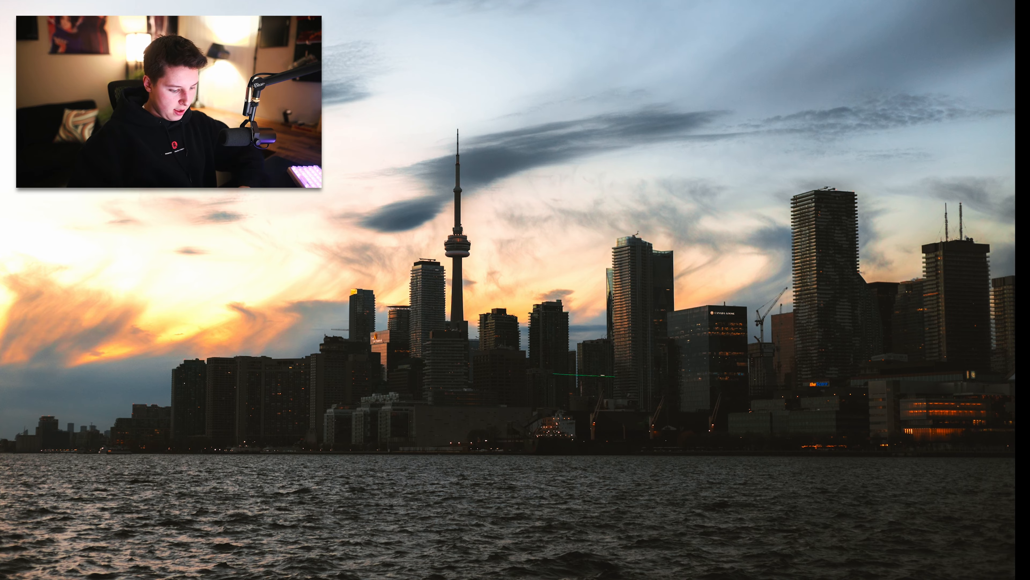
{"action": "key", "text": "f"}
Try applying the Level upright correction to the skyline photo
{"action": "scroll", "coordinate": [748, 272], "scroll_direction": "down", "scroll_amount": 10}
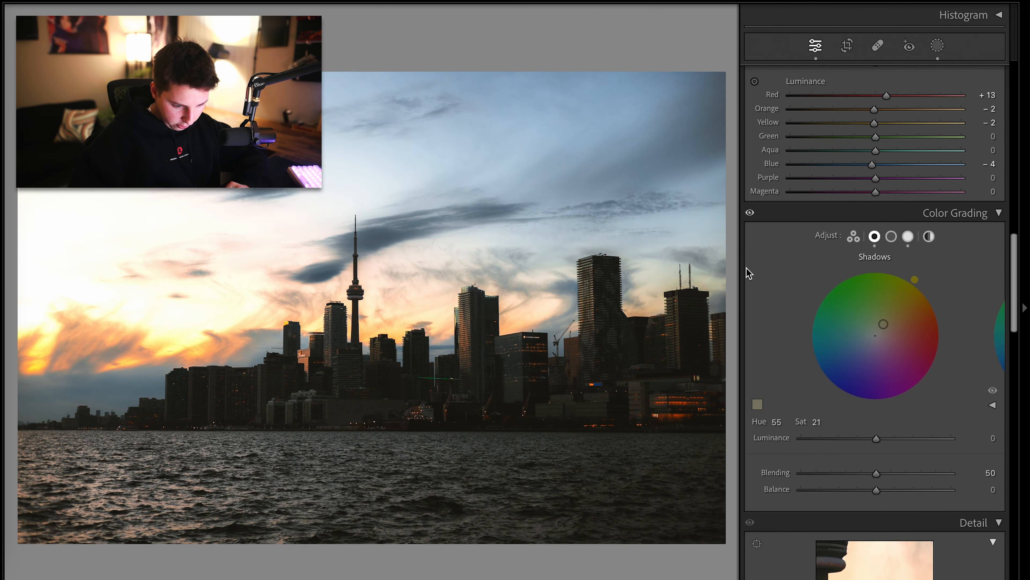
{"action": "scroll", "coordinate": [748, 271], "scroll_direction": "down", "scroll_amount": 15}
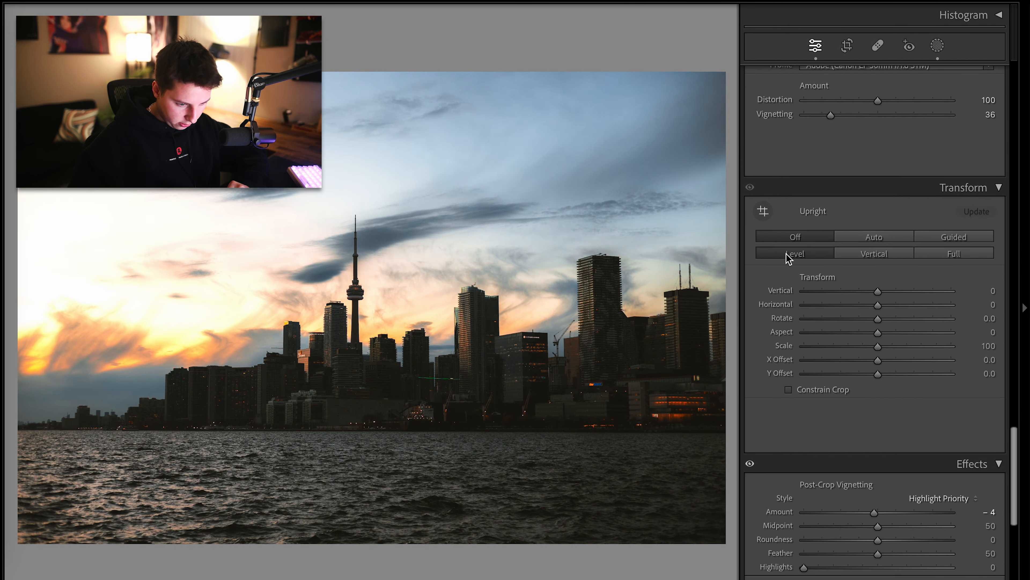
{"action": "left_click", "coordinate": [788, 257]}
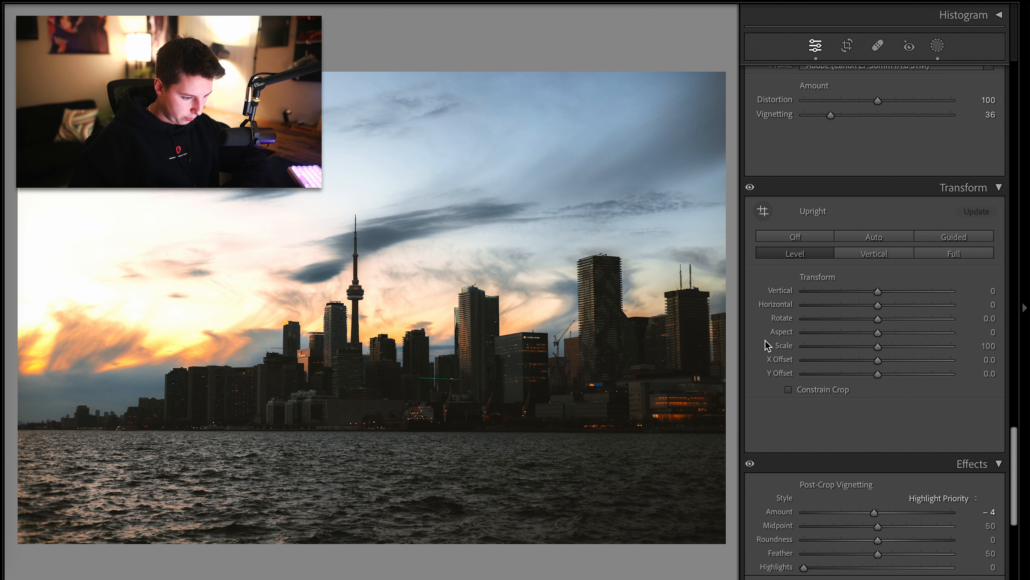
{"action": "key", "text": "ctrl+z"}
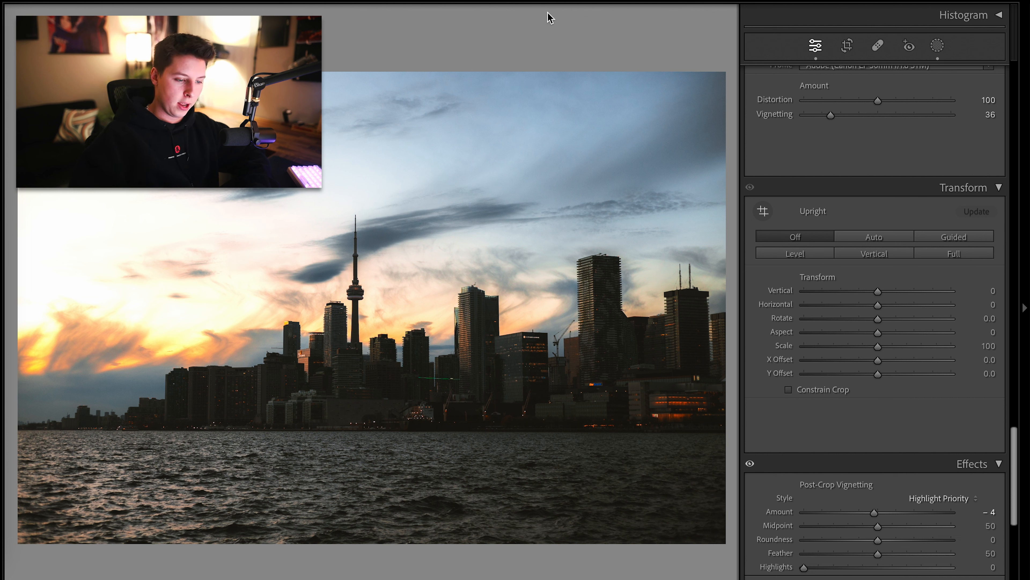
Browse the library grid for another Toronto waterfront photo
{"action": "key", "text": "g"}
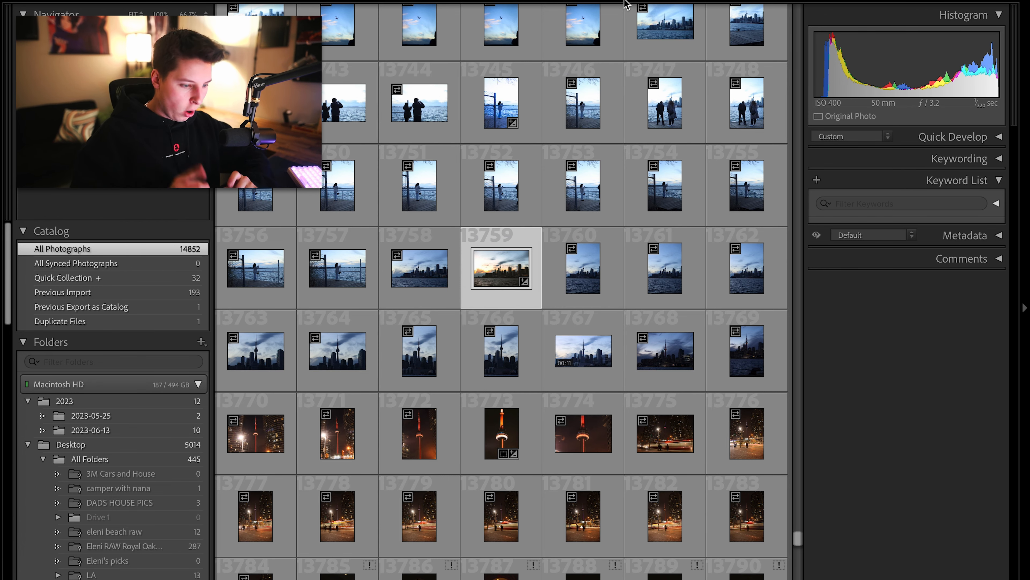
{"action": "scroll", "coordinate": [564, 247], "scroll_direction": "up", "scroll_amount": 3}
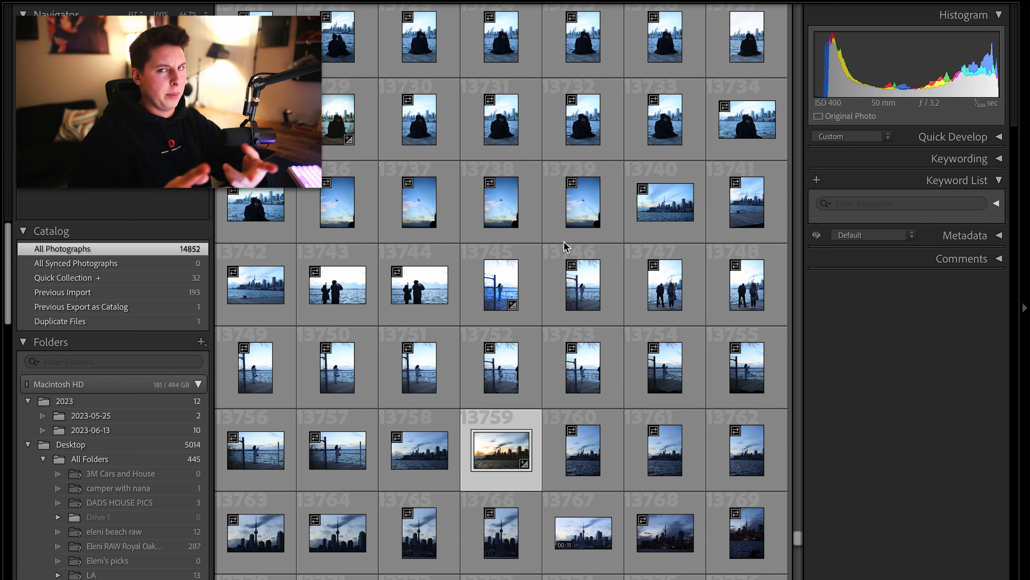
{"action": "scroll", "coordinate": [566, 245], "scroll_direction": "up", "scroll_amount": 5}
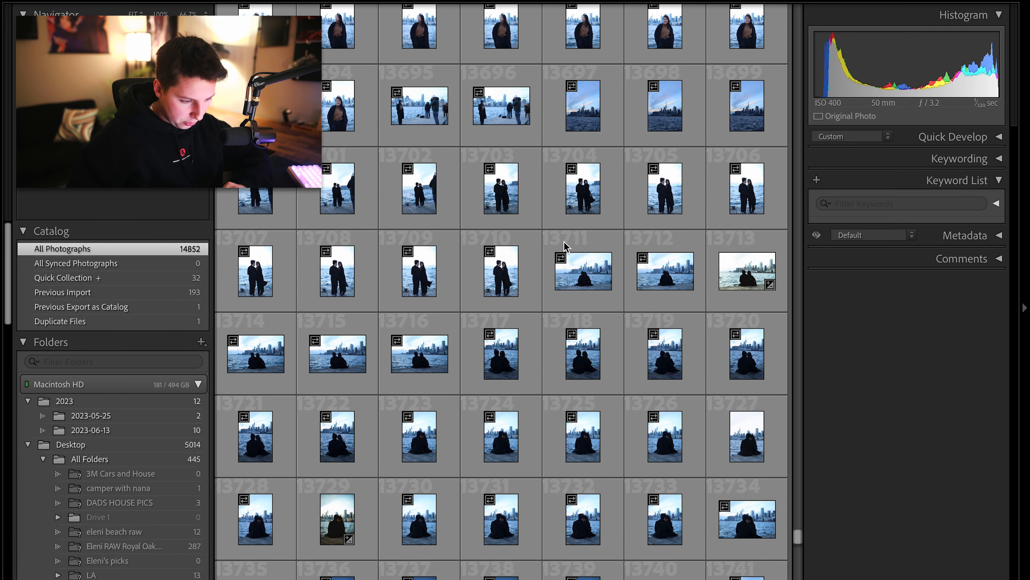
{"action": "scroll", "coordinate": [566, 246], "scroll_direction": "up", "scroll_amount": 10}
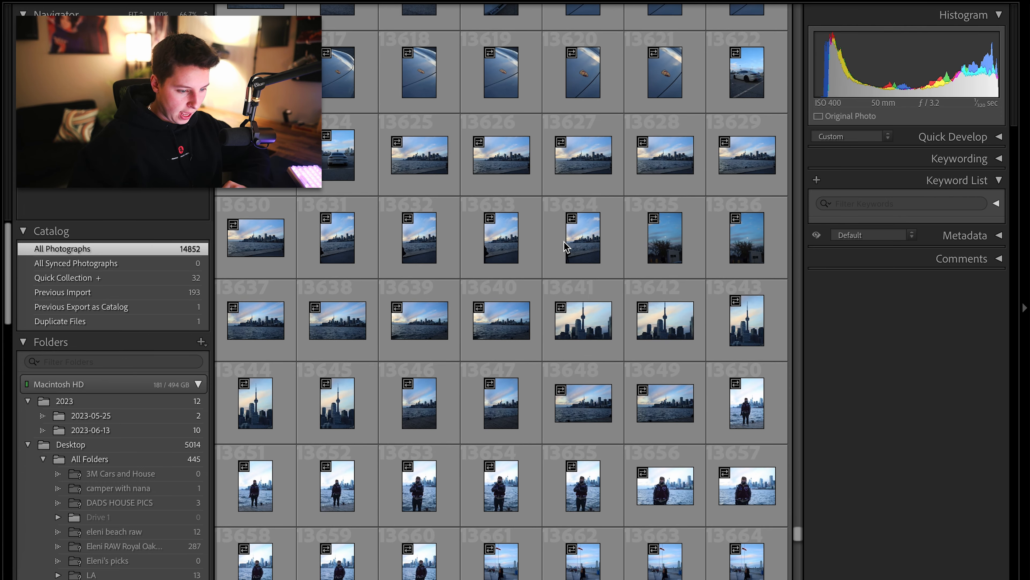
{"action": "scroll", "coordinate": [566, 246], "scroll_direction": "down", "scroll_amount": 3}
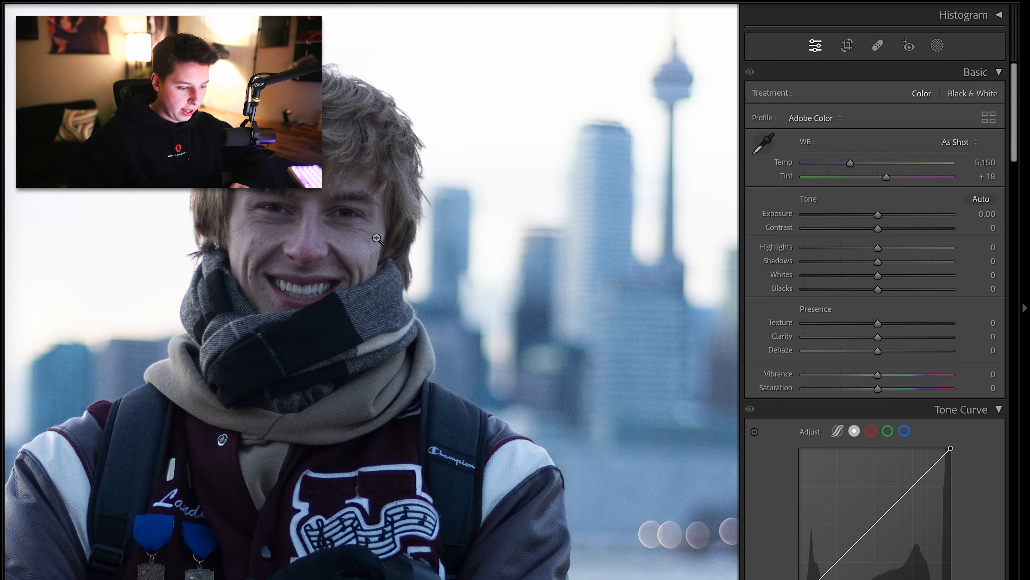
On the portrait, set Highlights to -88, Contrast to +52, Whites to +37 and raise Shadows
{"action": "left_click", "coordinate": [376, 236]}
{"action": "left_click_drag", "start_coordinate": [878, 247], "coordinate": [814, 248]}
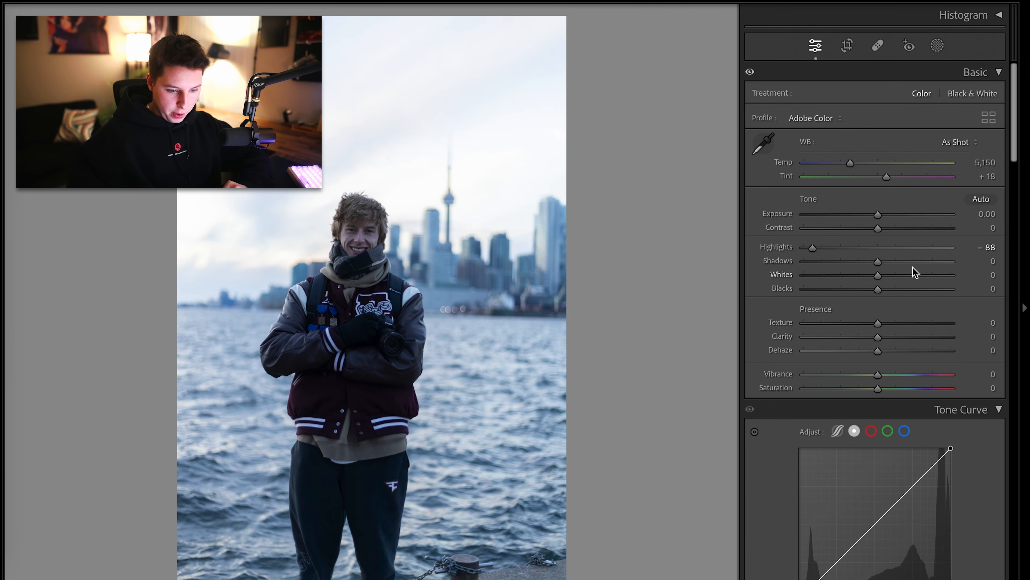
{"action": "left_click", "coordinate": [915, 228]}
{"action": "left_click", "coordinate": [862, 274]}
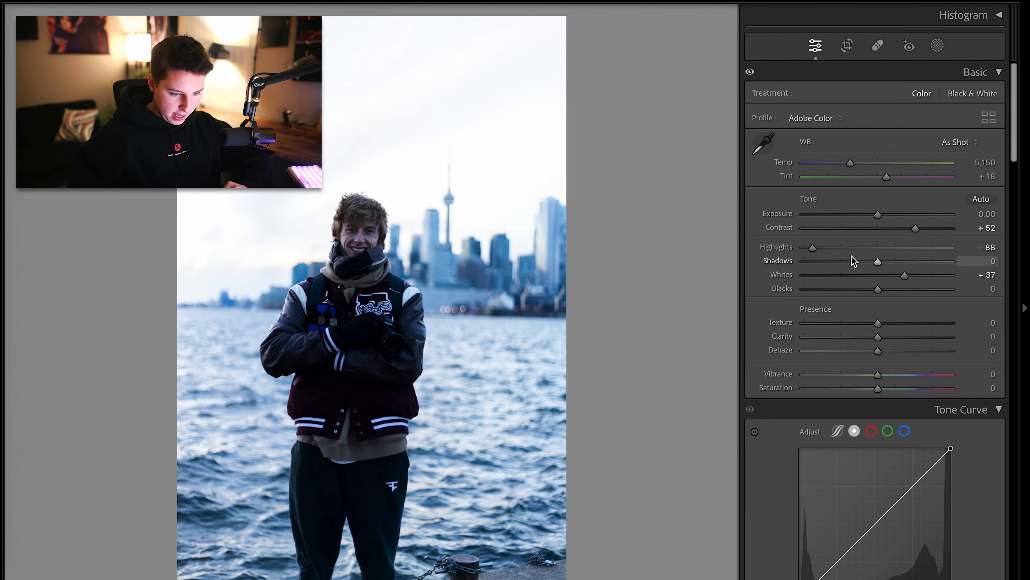
{"action": "left_click", "coordinate": [904, 275]}
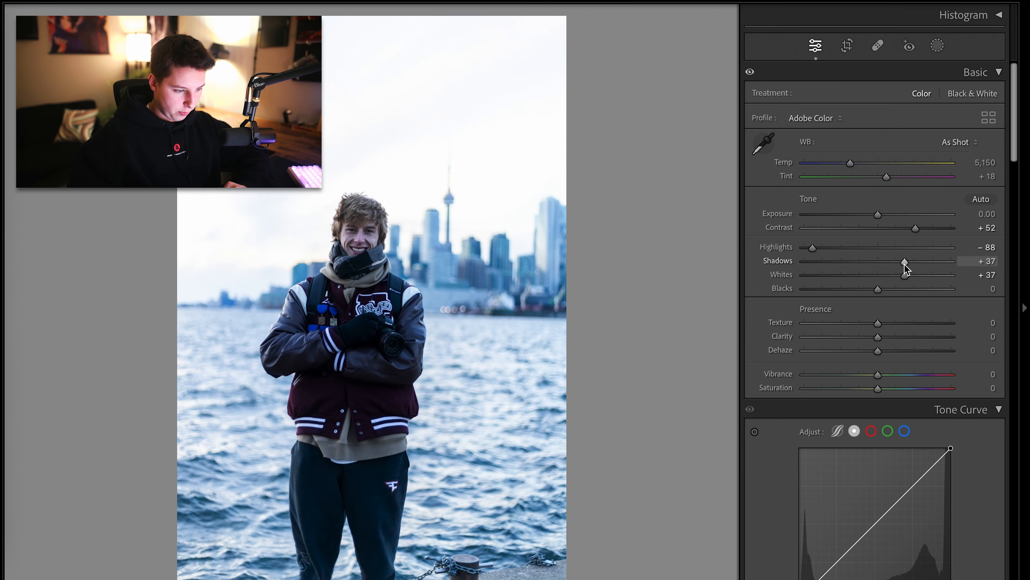
{"action": "scroll", "coordinate": [791, 323], "scroll_direction": "down", "scroll_amount": 10}
{"action": "scroll", "coordinate": [791, 323], "scroll_direction": "up", "scroll_amount": 4}
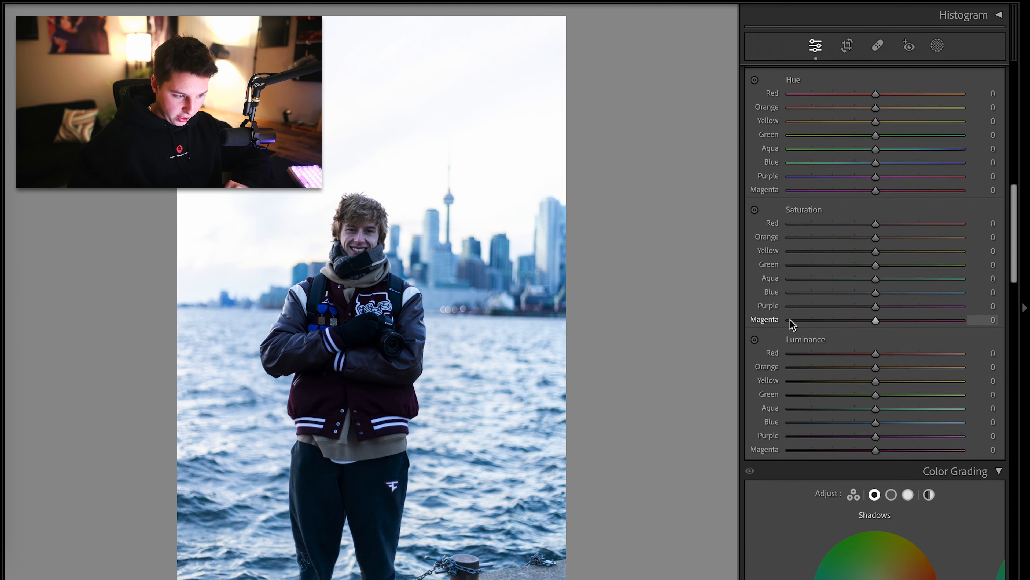
Set the calibration Blue Primary hue to -100, Green Primary hue to +91 and Red Primary hue to -100
{"action": "scroll", "coordinate": [850, 233], "scroll_direction": "down", "scroll_amount": 15}
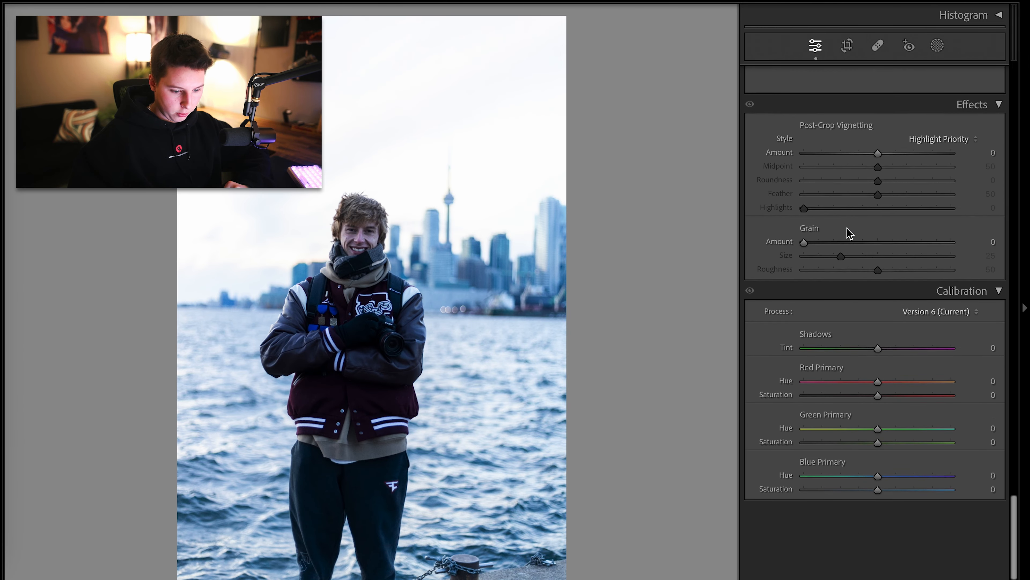
{"action": "left_click_drag", "start_coordinate": [877, 551], "coordinate": [785, 551]}
{"action": "key", "text": "z"}
{"action": "left_click_drag", "start_coordinate": [933, 503], "coordinate": [944, 503]}
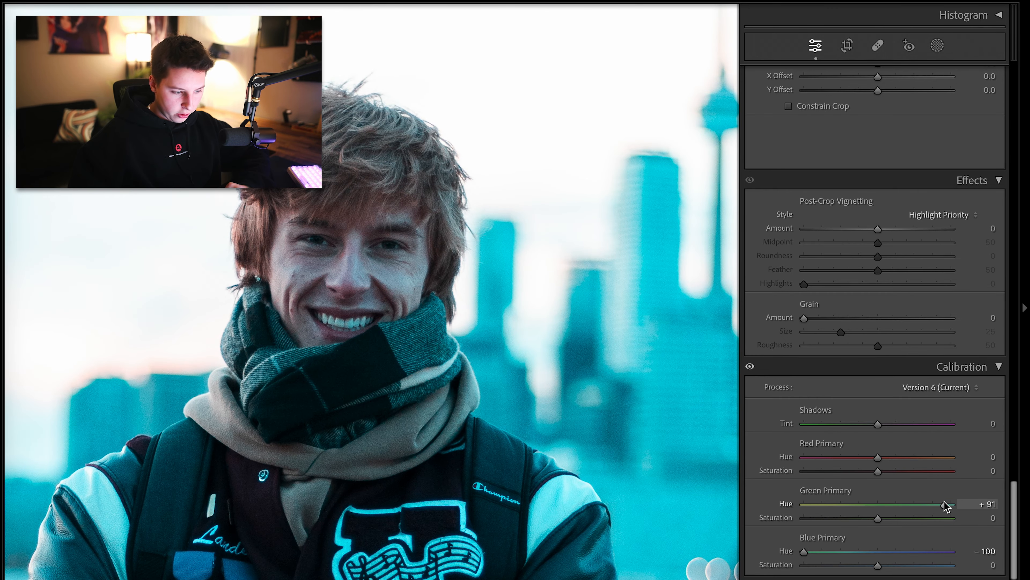
{"action": "left_click_drag", "start_coordinate": [948, 456], "coordinate": [741, 467]}
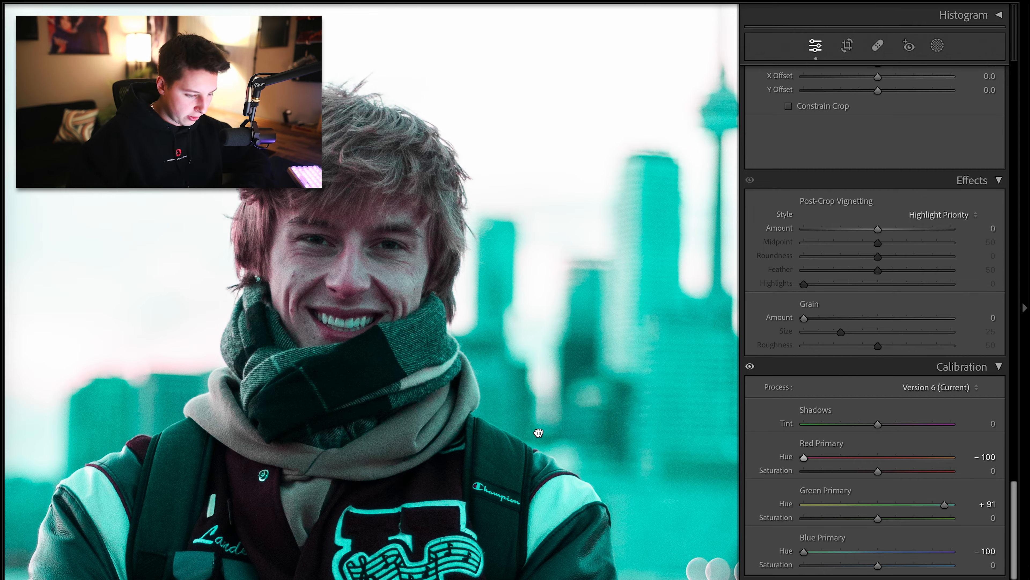
Zoom in and pan across the portrait to inspect the calibration color shift
{"action": "left_click", "coordinate": [487, 356]}
{"action": "left_click_drag", "start_coordinate": [479, 252], "coordinate": [525, 478]}
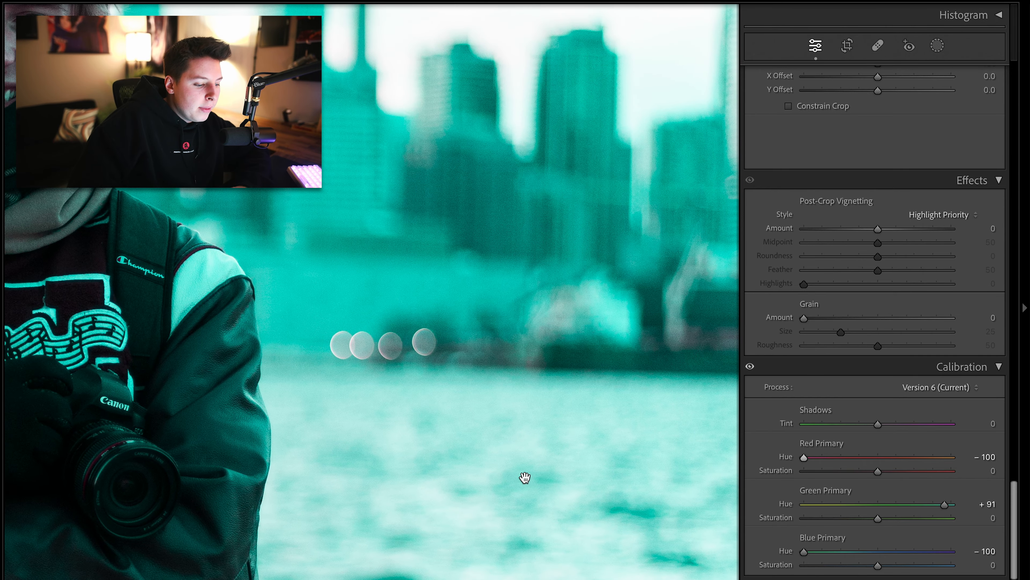
{"action": "left_click", "coordinate": [412, 301]}
{"action": "left_click", "coordinate": [356, 260]}
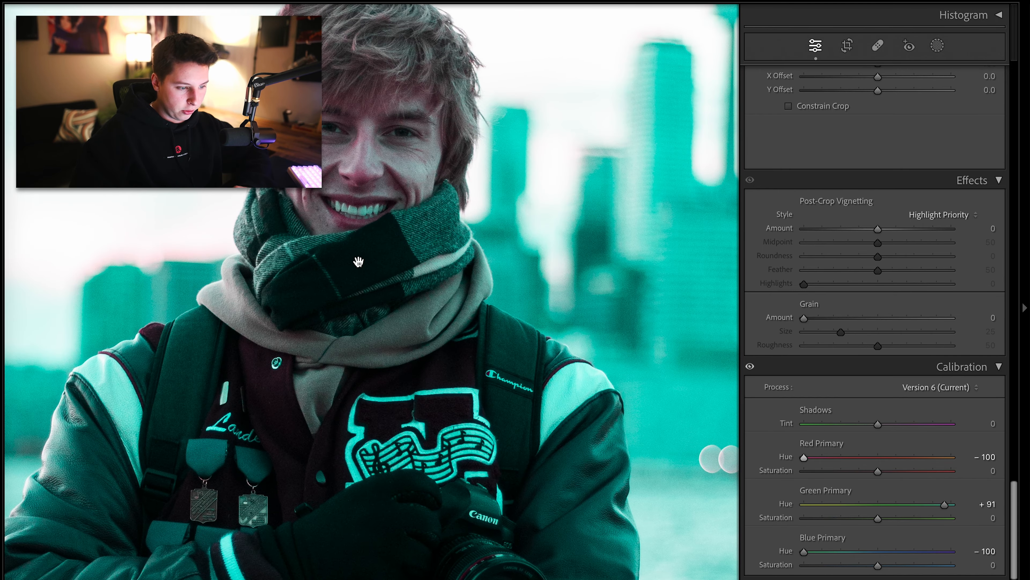
{"action": "key", "text": "super+equal"}
{"action": "left_click_drag", "start_coordinate": [440, 273], "coordinate": [439, 376]}
{"action": "left_click", "coordinate": [439, 375]}
{"action": "left_click", "coordinate": [451, 341]}
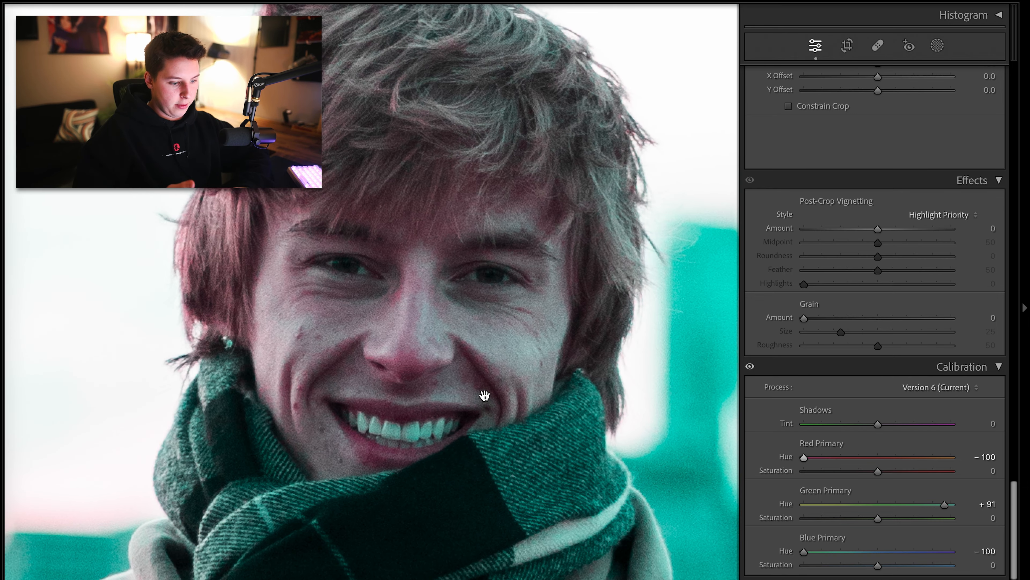
{"action": "left_click", "coordinate": [485, 395]}
Undo the calibration and basic tone changes on the portrait
{"action": "key", "text": "super+z"}
{"action": "key", "text": "super+z"}
{"action": "key", "text": "super+z"}
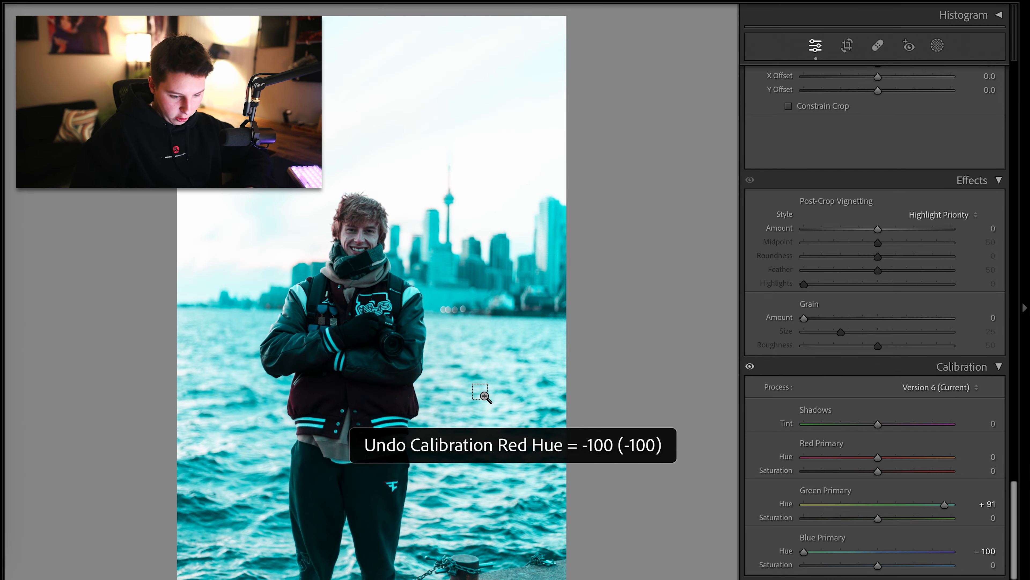
{"action": "scroll", "coordinate": [773, 410], "scroll_direction": "up", "scroll_amount": 15}
{"action": "scroll", "coordinate": [772, 407], "scroll_direction": "down", "scroll_amount": 1}
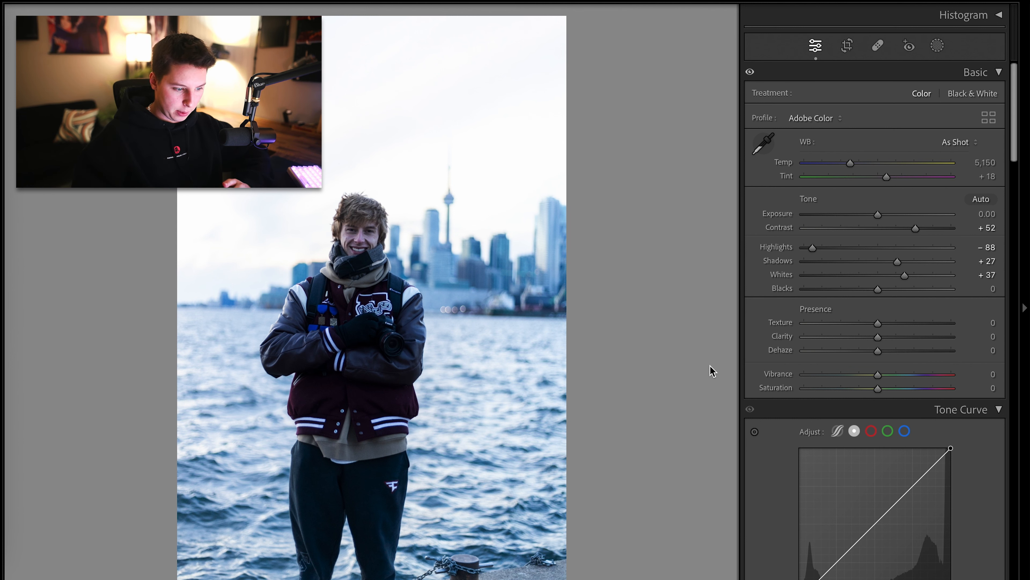
{"action": "key", "text": "super+z"}
{"action": "key", "text": "super+z"}
{"action": "key", "text": "super+z"}
{"action": "key", "text": "super+z"}
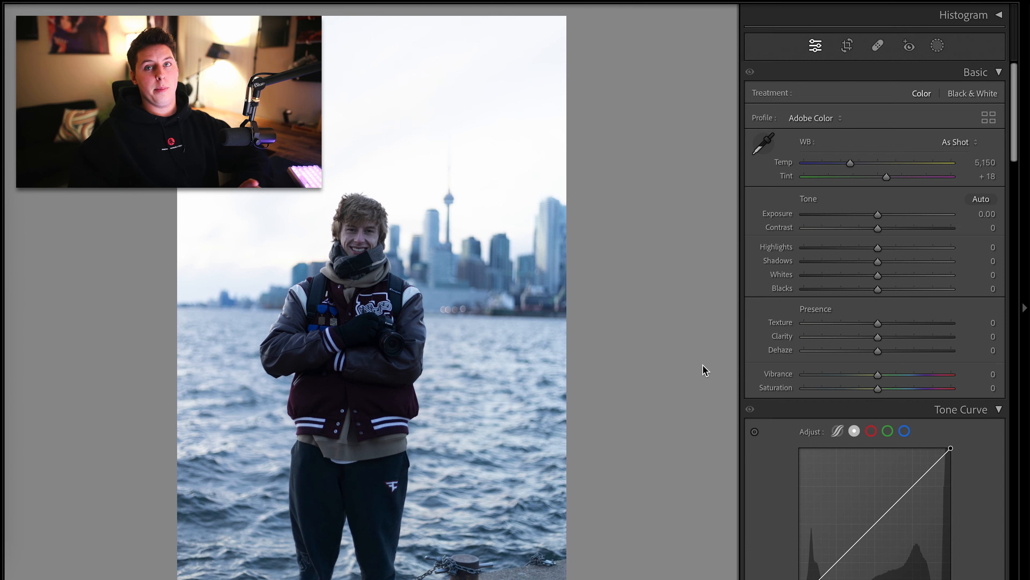
Apply the Level upright correction to the portrait
{"action": "scroll", "coordinate": [782, 360], "scroll_direction": "down", "scroll_amount": 15}
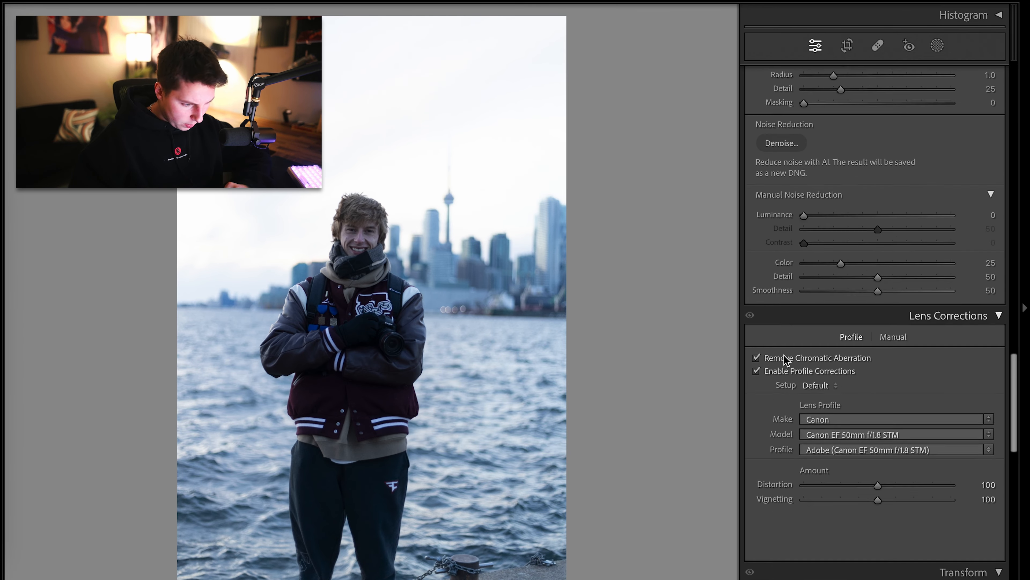
{"action": "scroll", "coordinate": [787, 360], "scroll_direction": "down", "scroll_amount": 1}
{"action": "left_click", "coordinate": [797, 355]}
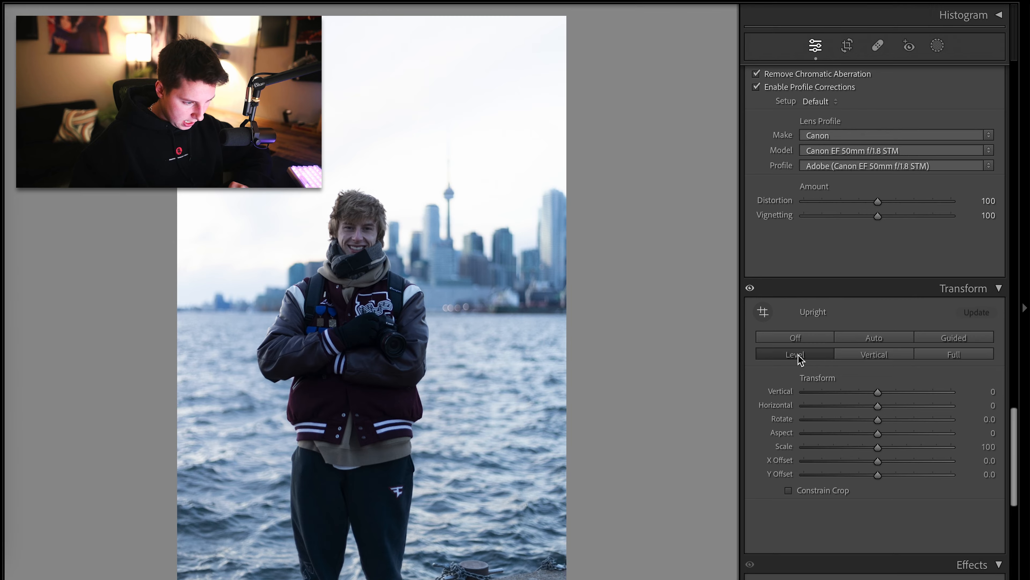
Tighten the portrait's crop so the subject fills more of the frame
{"action": "scroll", "coordinate": [783, 359], "scroll_direction": "up", "scroll_amount": 16}
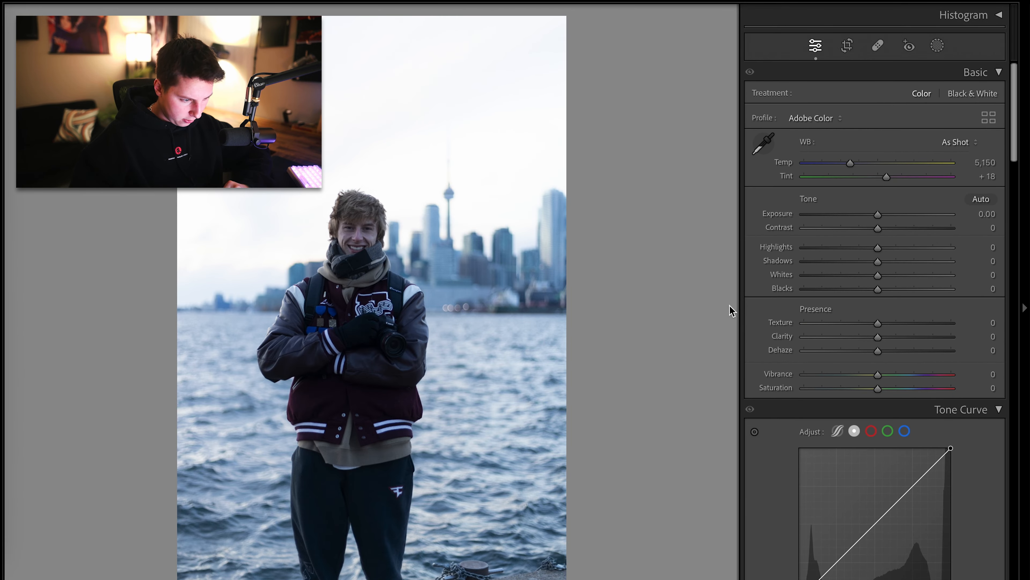
{"action": "key", "text": "r"}
{"action": "left_click_drag", "start_coordinate": [485, 22], "coordinate": [485, 37]}
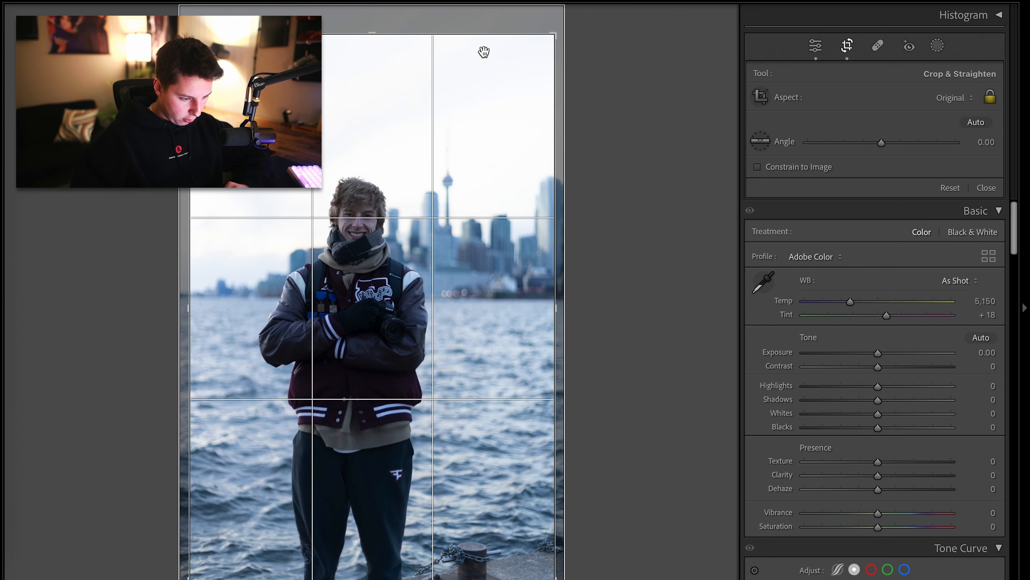
{"action": "left_click", "coordinate": [847, 46]}
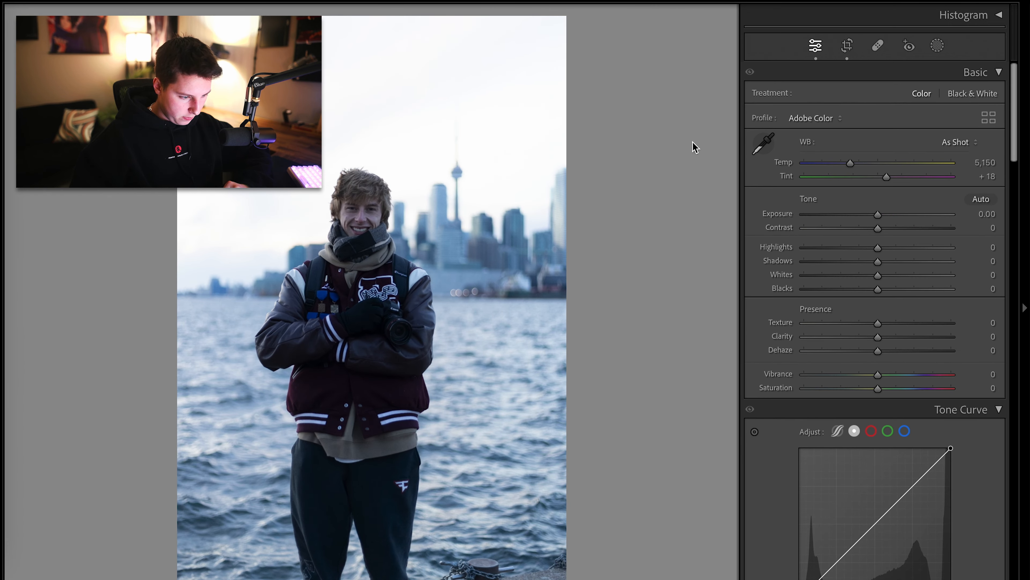
{"action": "left_click", "coordinate": [847, 44]}
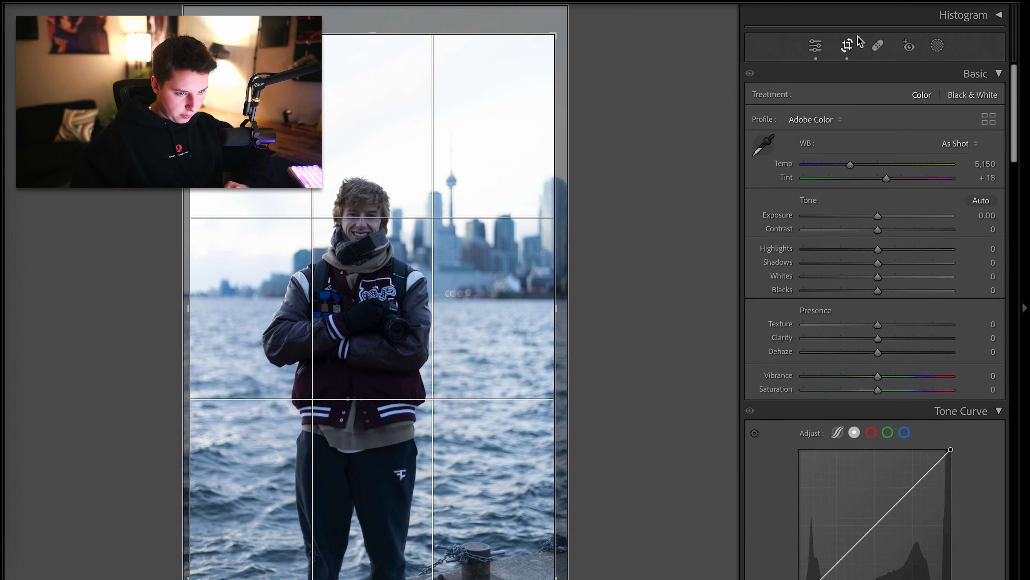
{"action": "left_click_drag", "start_coordinate": [488, 185], "coordinate": [503, 215]}
{"action": "left_click", "coordinate": [846, 46]}
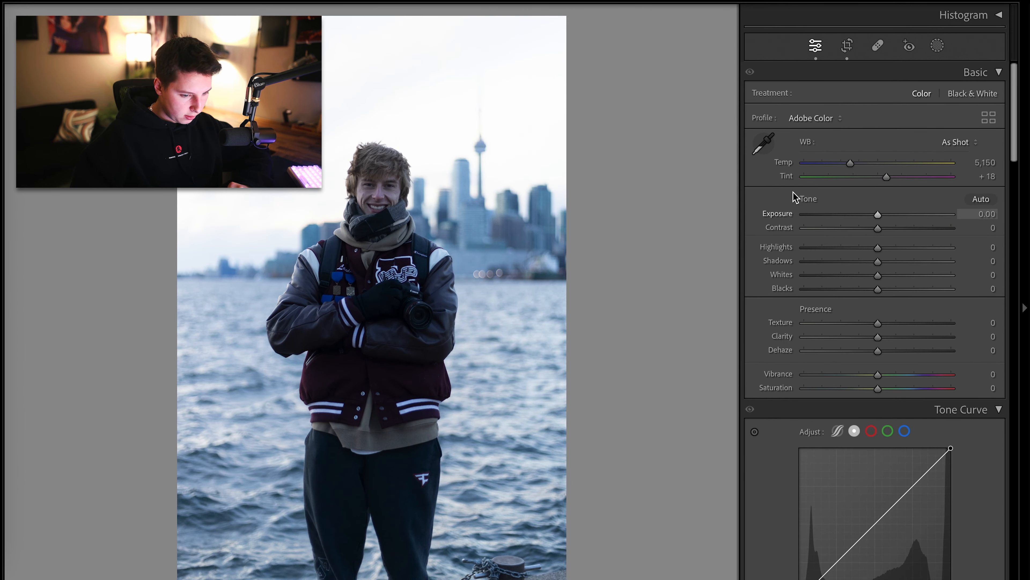
Set the portrait's Highlights to -44 and Whites to +33
{"action": "left_click", "coordinate": [803, 248]}
{"action": "key", "text": "ctrl+z"}
{"action": "left_click", "coordinate": [366, 220]}
{"action": "left_click", "coordinate": [365, 220]}
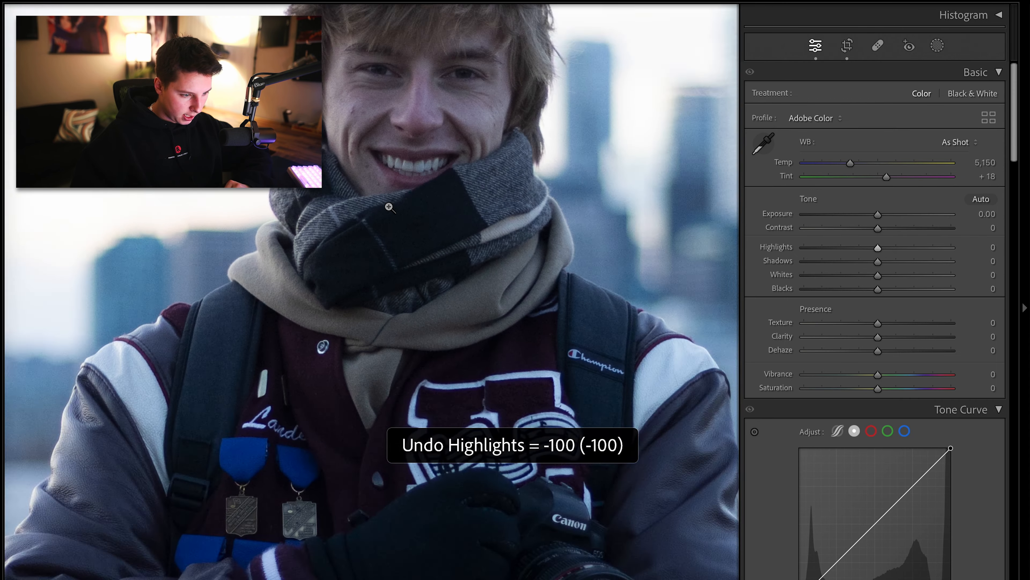
{"action": "left_click_drag", "start_coordinate": [818, 250], "coordinate": [844, 251]}
{"action": "left_click", "coordinate": [902, 275]}
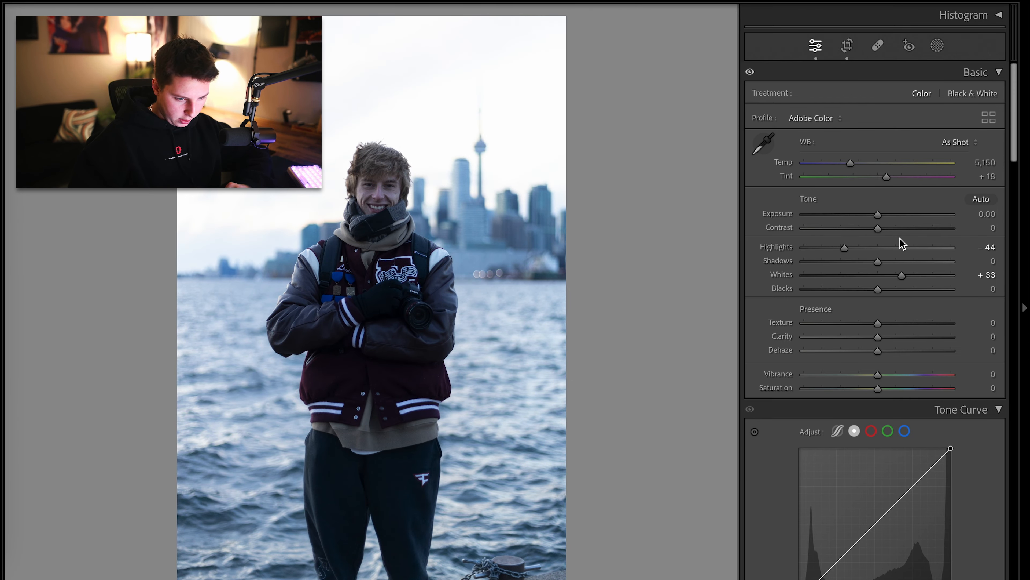
Raise Contrast to +9, Shadows to +19 and Blacks to +16
{"action": "left_click_drag", "start_coordinate": [901, 229], "coordinate": [884, 230]}
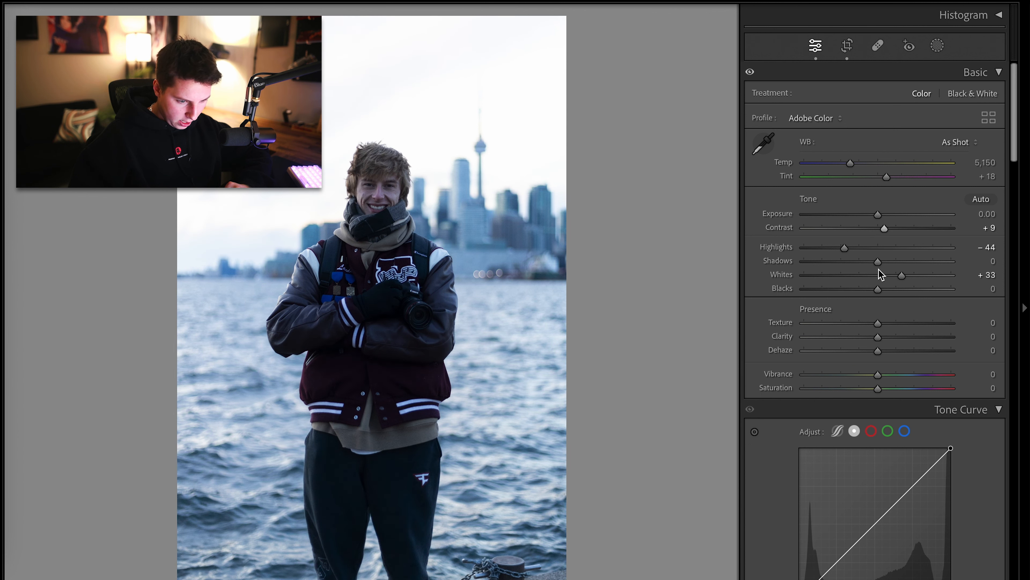
{"action": "left_click_drag", "start_coordinate": [878, 289], "coordinate": [892, 264]}
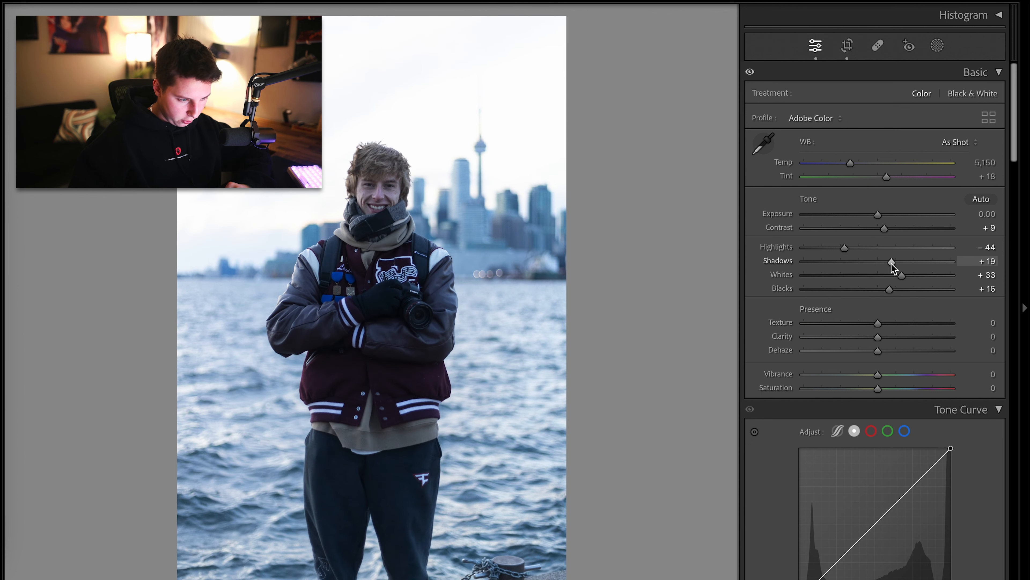
Apply the Points preset to the tone curve
{"action": "scroll", "coordinate": [798, 364], "scroll_direction": "down", "scroll_amount": 5}
{"action": "left_click", "coordinate": [855, 453]}
{"action": "left_click", "coordinate": [871, 509]}
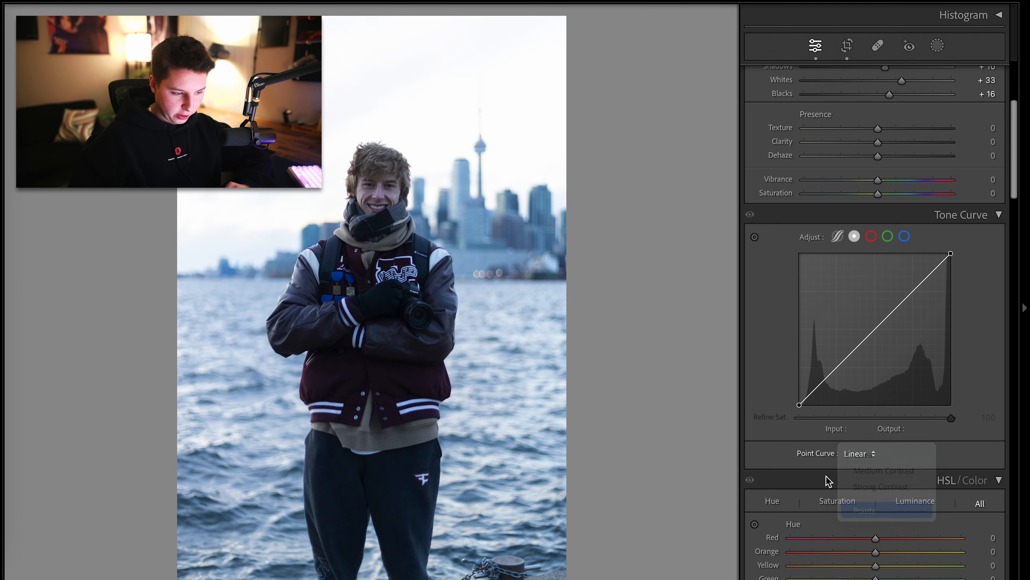
Set calibration Blue Primary hue to -49, Green Primary hue +51, Red Primary hue +53 and Blue Primary saturation +32
{"action": "scroll", "coordinate": [804, 445], "scroll_direction": "down", "scroll_amount": 15}
{"action": "scroll", "coordinate": [804, 447], "scroll_direction": "down", "scroll_amount": 20}
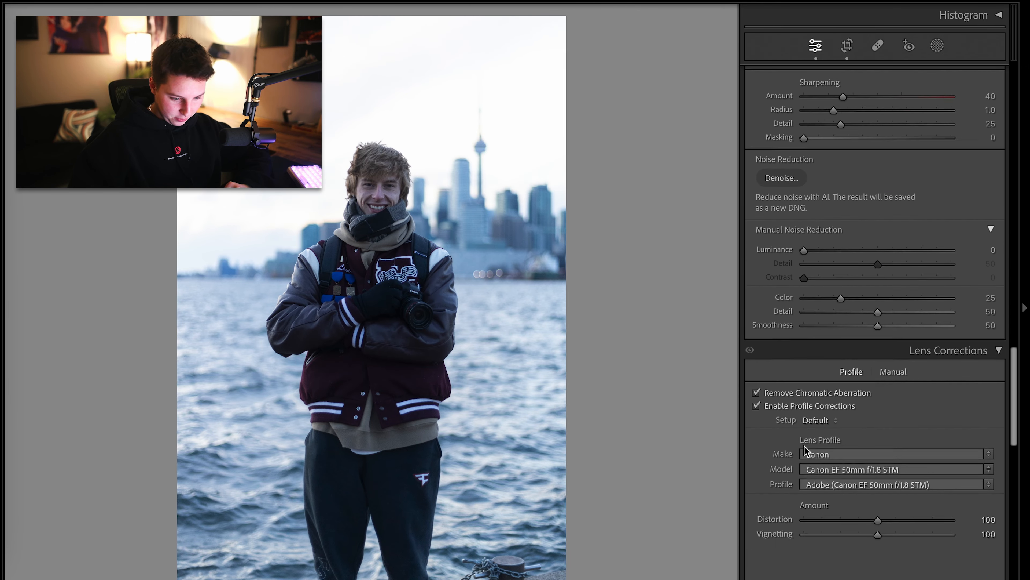
{"action": "left_click", "coordinate": [841, 552]}
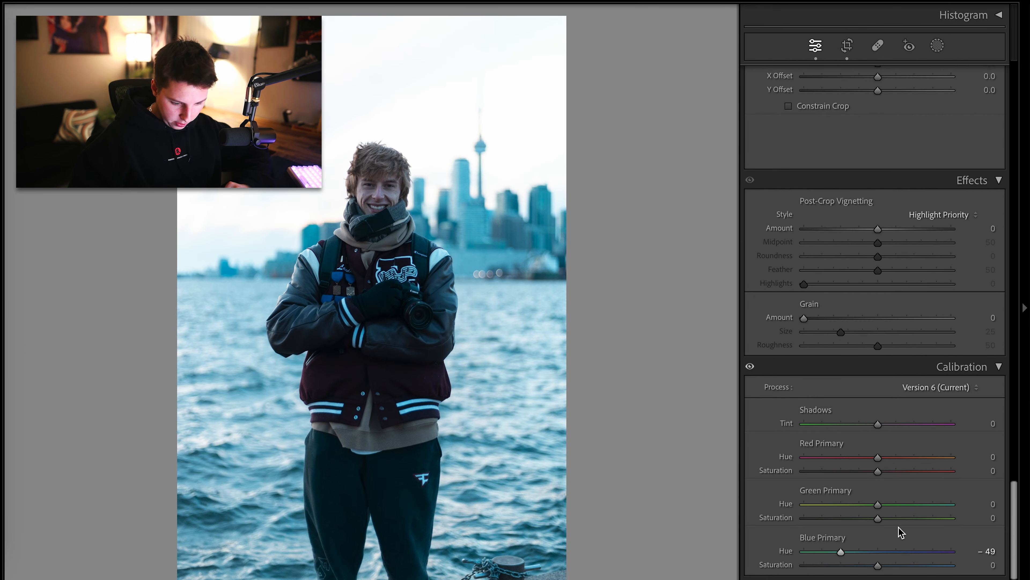
{"action": "left_click", "coordinate": [915, 503]}
{"action": "left_click", "coordinate": [917, 457]}
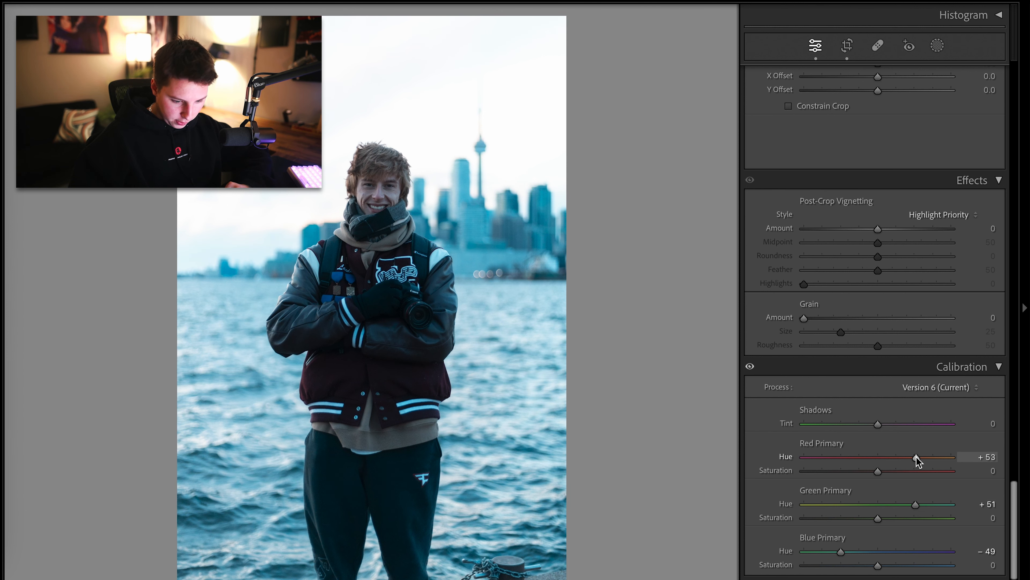
{"action": "left_click", "coordinate": [899, 565]}
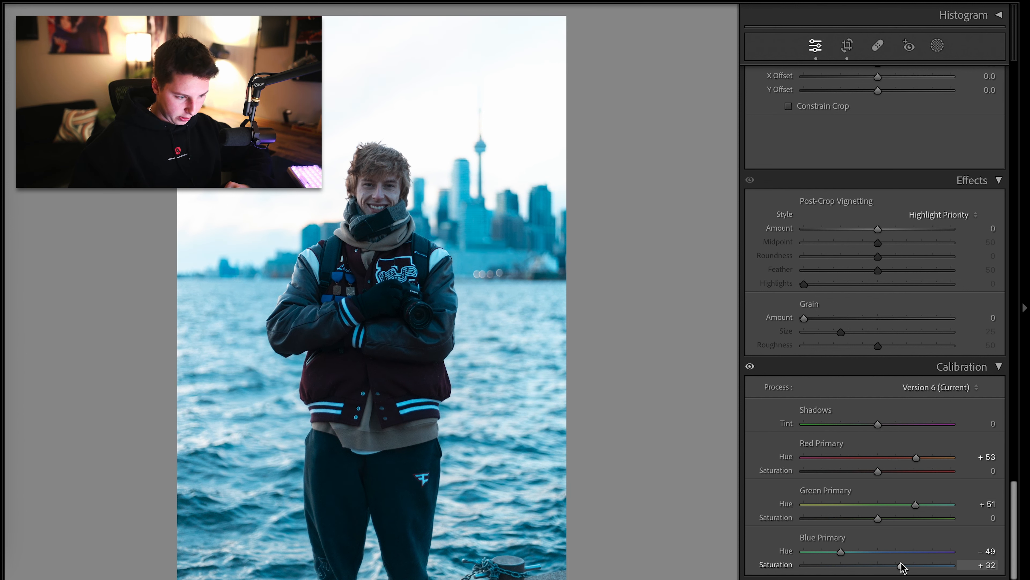
Zoom in and pan across the portrait to inspect the calibration colors
{"action": "left_click", "coordinate": [403, 206]}
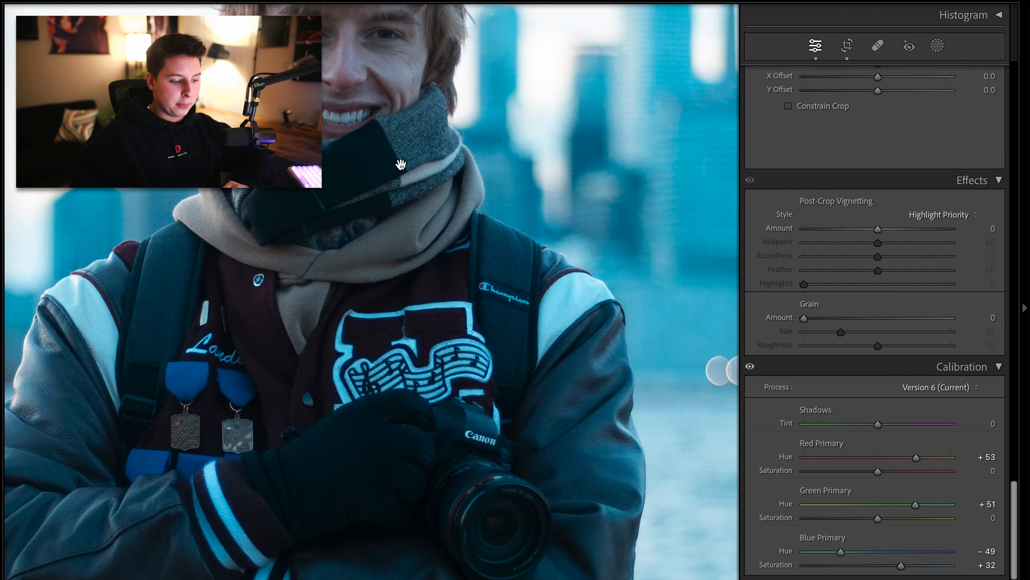
{"action": "left_click_drag", "start_coordinate": [401, 165], "coordinate": [397, 332]}
{"action": "left_click", "coordinate": [396, 323]}
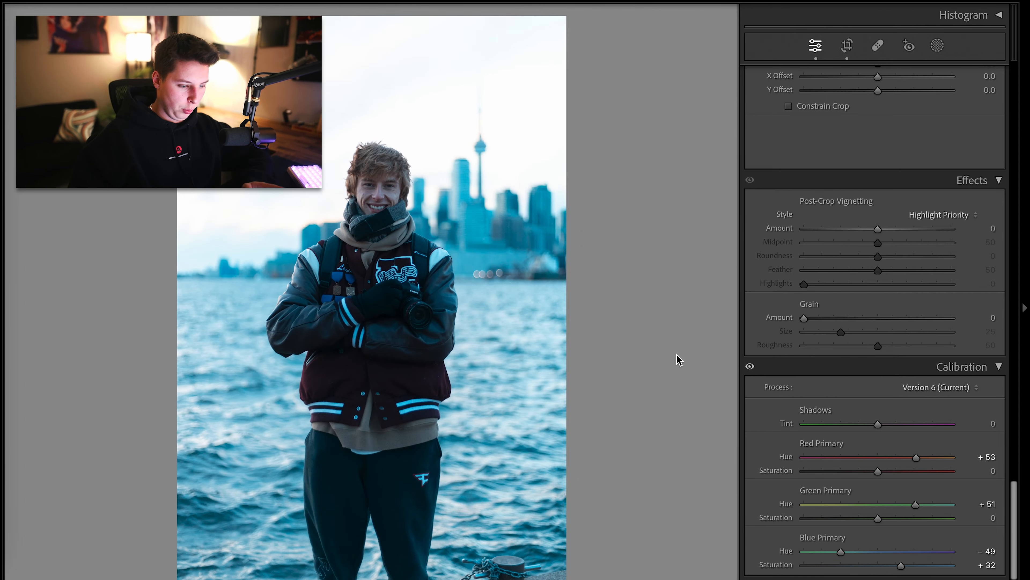
Warm the white balance Temp to 6,842 and raise Contrast to +30
{"action": "scroll", "coordinate": [760, 375], "scroll_direction": "up", "scroll_amount": 10}
{"action": "scroll", "coordinate": [759, 376], "scroll_direction": "up", "scroll_amount": 6}
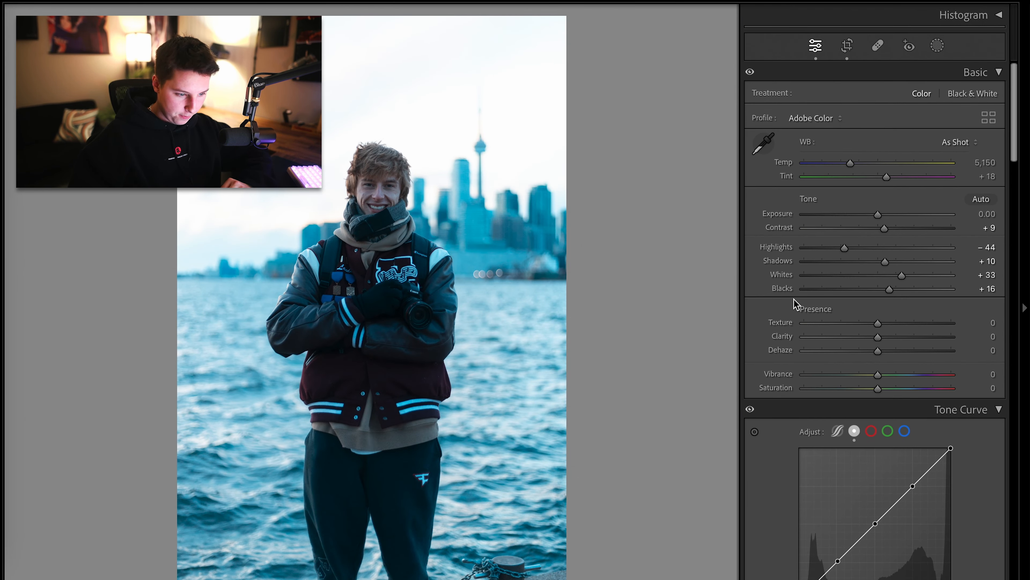
{"action": "left_click_drag", "start_coordinate": [853, 164], "coordinate": [875, 166]}
{"action": "left_click_drag", "start_coordinate": [885, 228], "coordinate": [899, 228]}
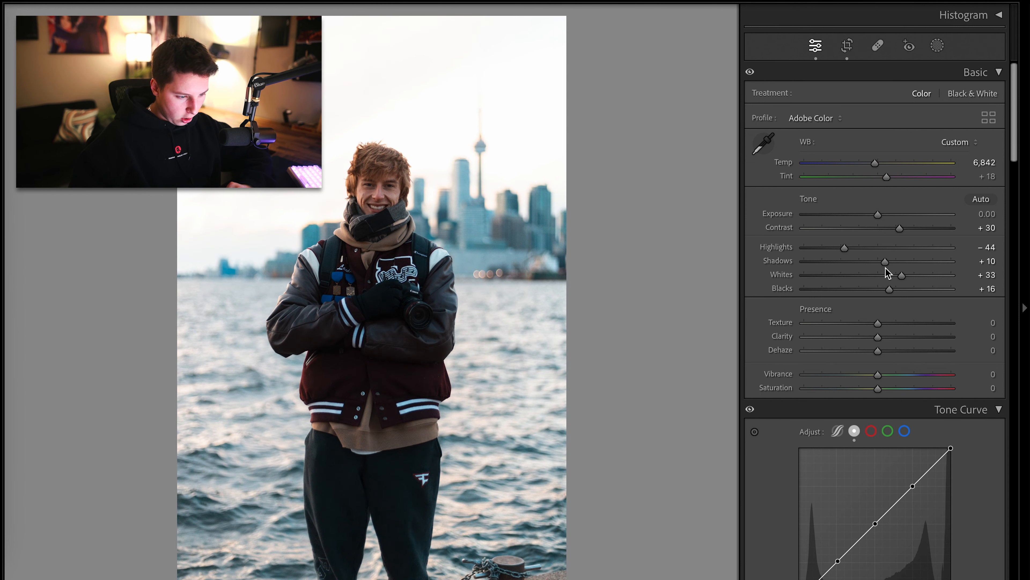
Toggle the before and after view to compare the edit
{"action": "key", "text": "backslash"}
{"action": "key", "text": "backslash"}
{"action": "key", "text": "backslash"}
{"action": "key", "text": "backslash"}
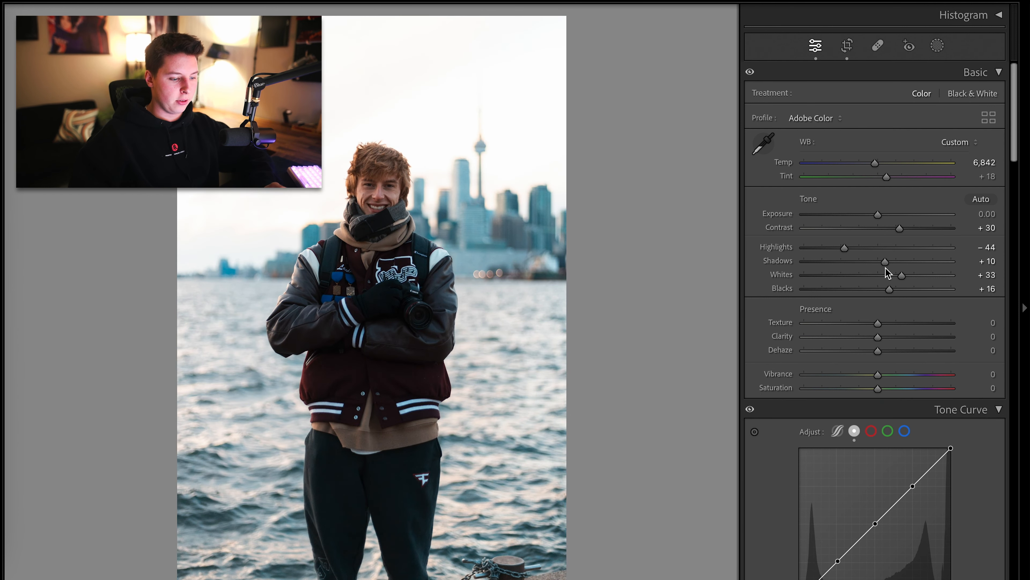
Lower the portrait's Clarity to -13
{"action": "left_click", "coordinate": [371, 186]}
{"action": "left_click_drag", "start_coordinate": [878, 338], "coordinate": [854, 337]}
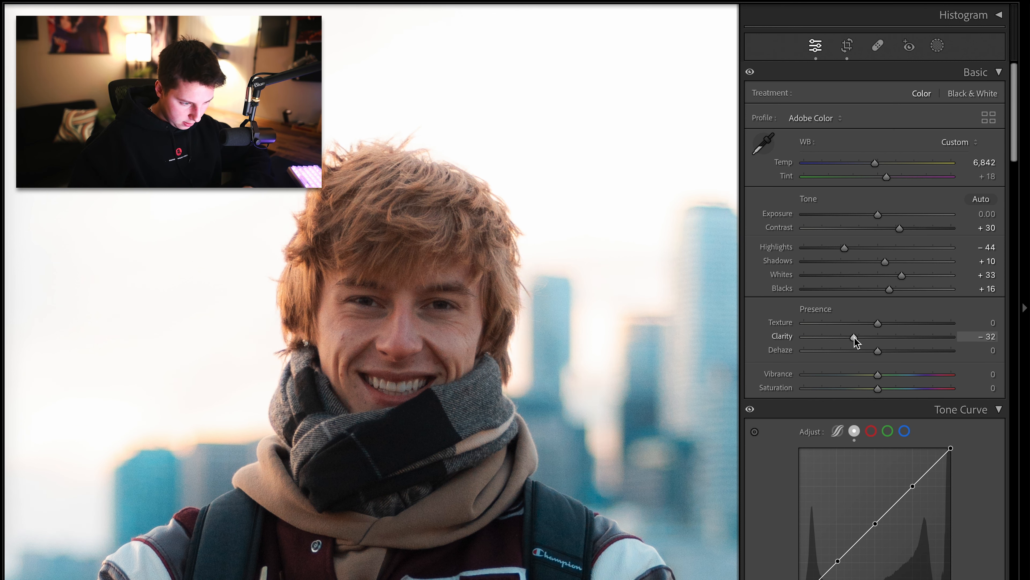
{"action": "key", "text": "ctrl+z"}
{"action": "left_click", "coordinate": [655, 350]}
{"action": "scroll", "coordinate": [881, 189], "scroll_direction": "down", "scroll_amount": 5}
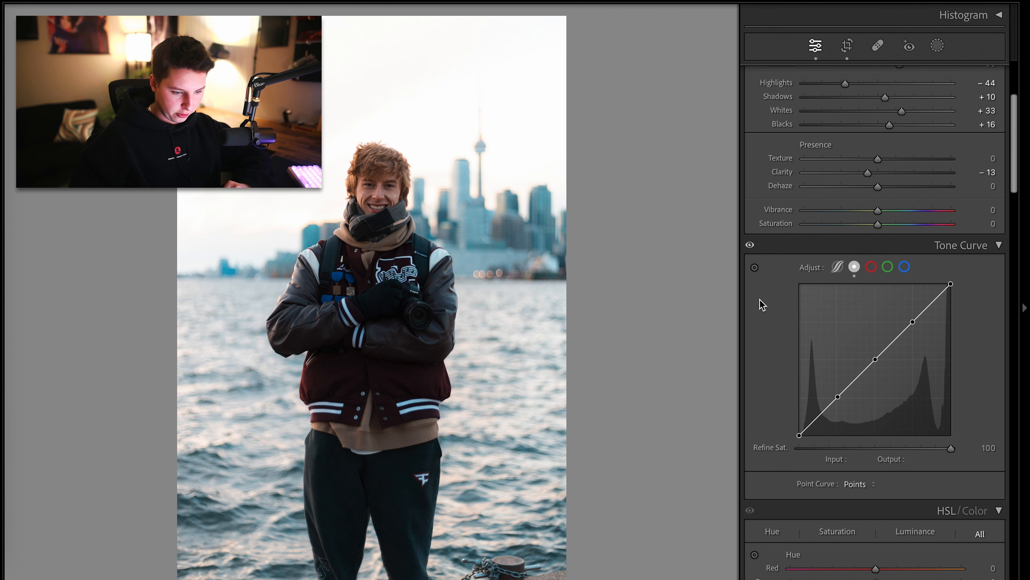
{"action": "left_click", "coordinate": [950, 211]}
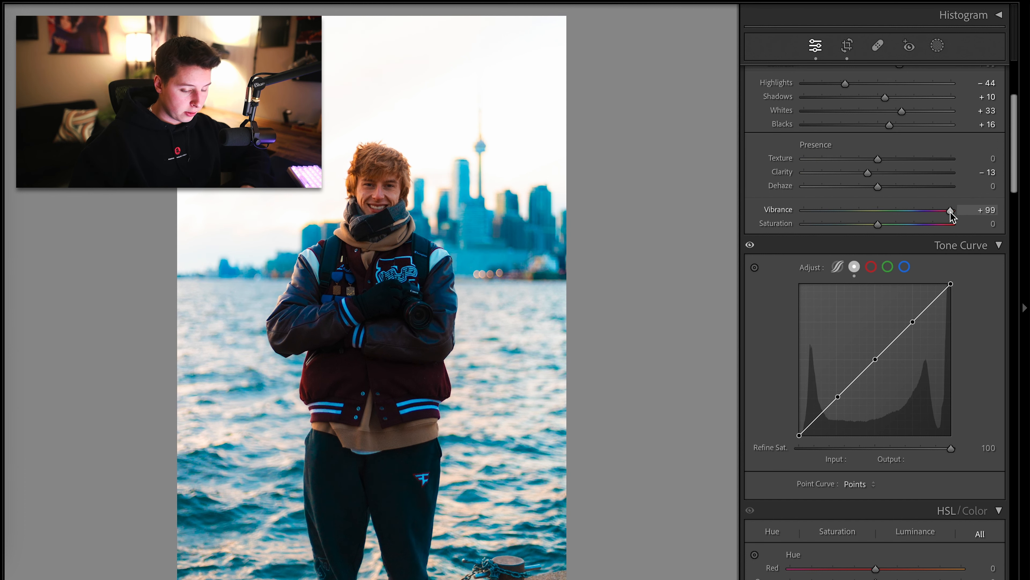
{"action": "key", "text": "ctrl+z"}
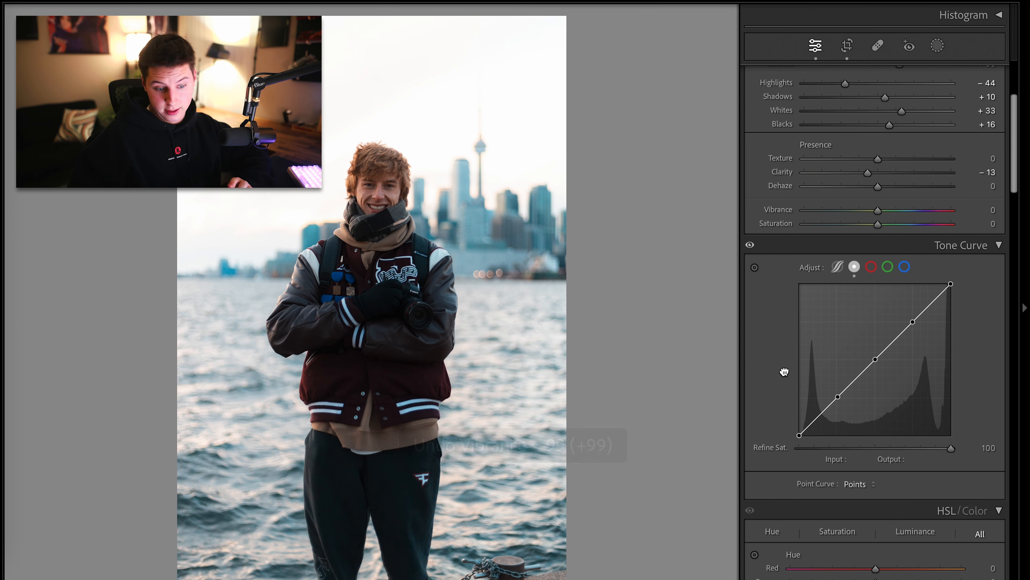
Reshape the tone curve, lifting the black point to output 18 and nudging the mid and upper points
{"action": "left_click_drag", "start_coordinate": [837, 396], "coordinate": [836, 401]}
{"action": "left_click_drag", "start_coordinate": [799, 438], "coordinate": [798, 428]}
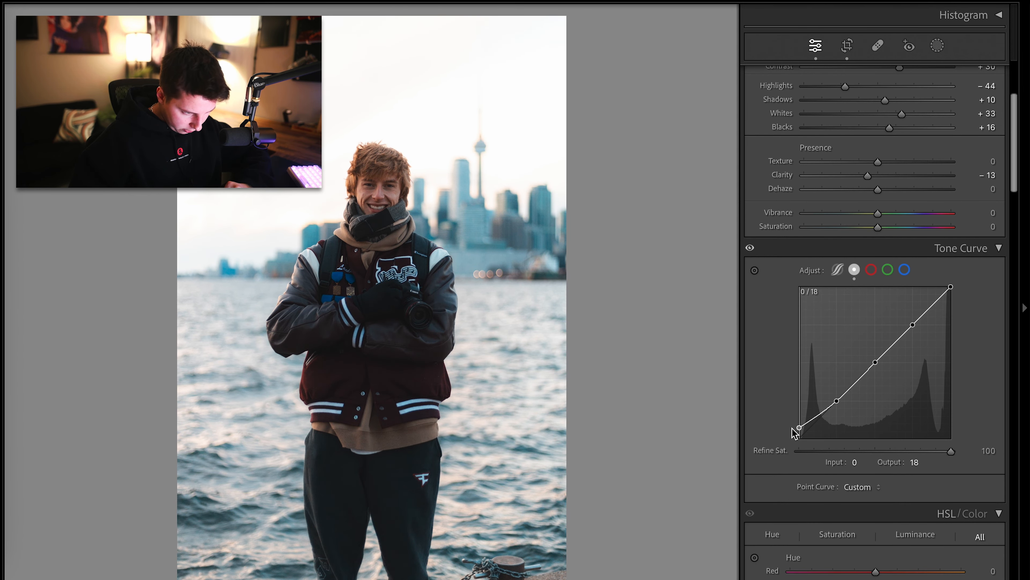
{"action": "mouse_move", "coordinate": [876, 360]}
{"action": "left_mouse_down"}
{"action": "mouse_move", "coordinate": [874, 351]}
{"action": "mouse_move", "coordinate": [878, 362]}
{"action": "left_mouse_up"}
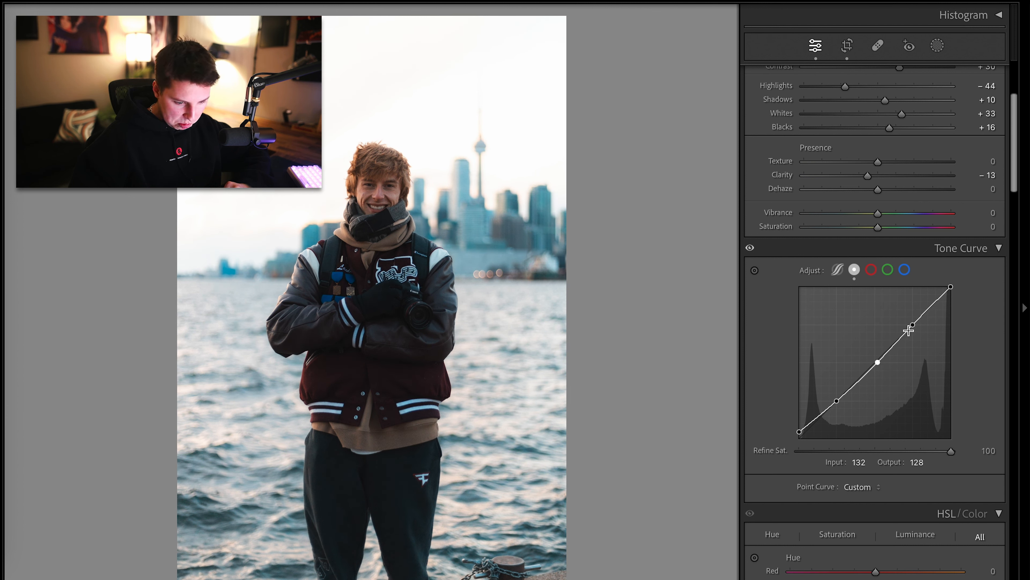
{"action": "left_click_drag", "start_coordinate": [913, 326], "coordinate": [914, 324]}
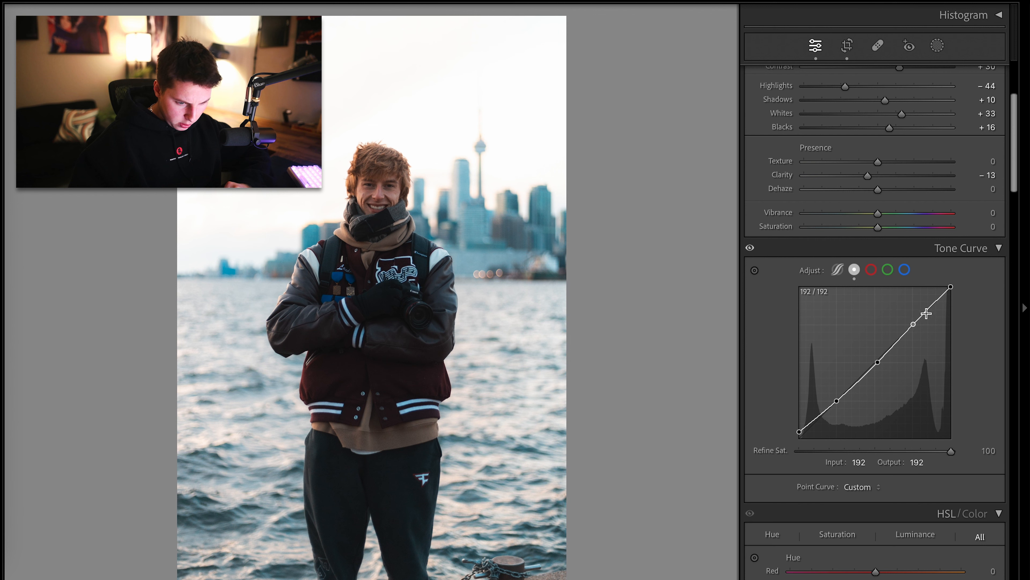
{"action": "mouse_move", "coordinate": [950, 289]}
{"action": "left_mouse_down"}
{"action": "mouse_move", "coordinate": [950, 301]}
{"action": "mouse_move", "coordinate": [944, 287]}
{"action": "left_mouse_up"}
{"action": "key", "text": "backslash"}
{"action": "key", "text": "backslash"}
{"action": "scroll", "coordinate": [966, 287], "scroll_direction": "down", "scroll_amount": 10}
{"action": "left_click_drag", "start_coordinate": [876, 181], "coordinate": [766, 197]}
{"action": "left_click", "coordinate": [625, 209]}
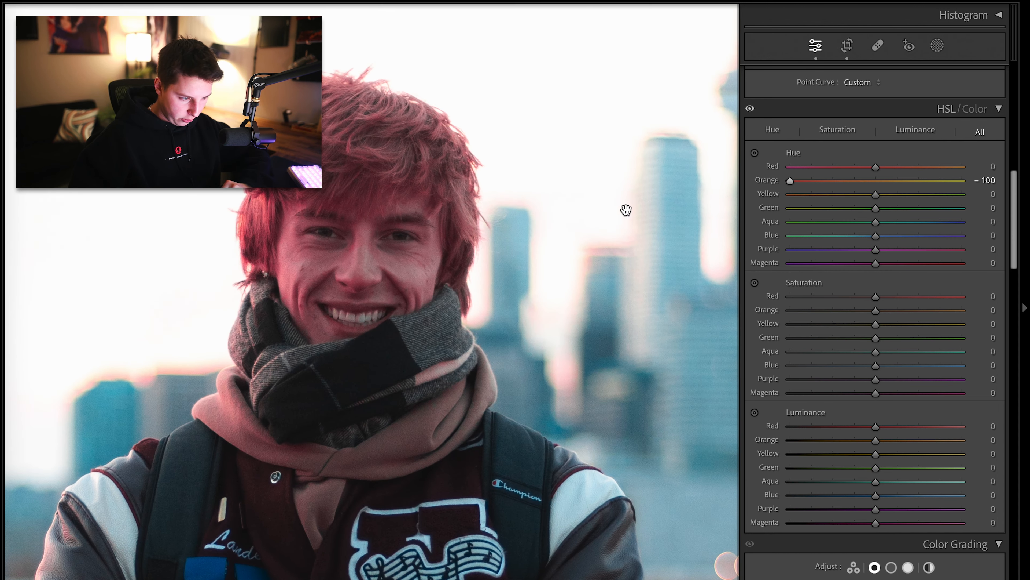
{"action": "left_click_drag", "start_coordinate": [884, 179], "coordinate": [978, 212]}
{"action": "key", "text": "backslash"}
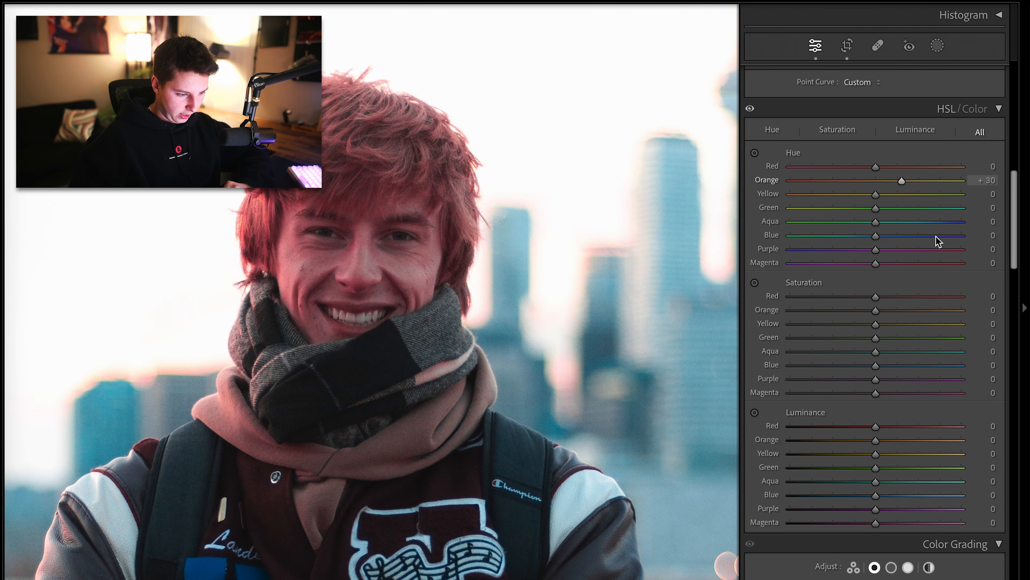
{"action": "key", "text": "backslash"}
{"action": "key", "text": "ctrl+z"}
{"action": "key", "text": "ctrl+z"}
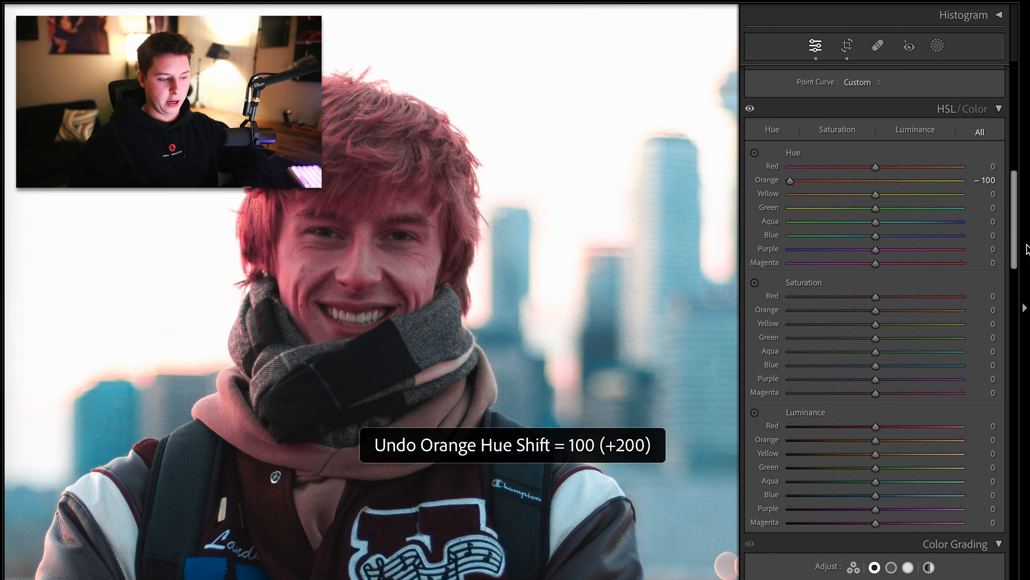
{"action": "left_click", "coordinate": [656, 271]}
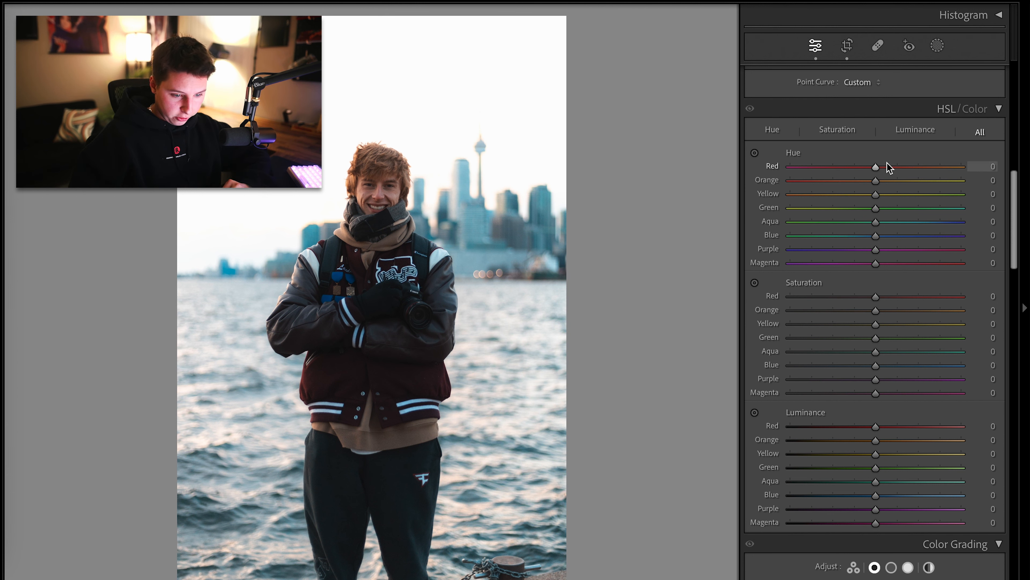
Set HSL hue for Yellow to -27, Aqua to +21 and Green to +30
{"action": "left_click_drag", "start_coordinate": [802, 202], "coordinate": [920, 256]}
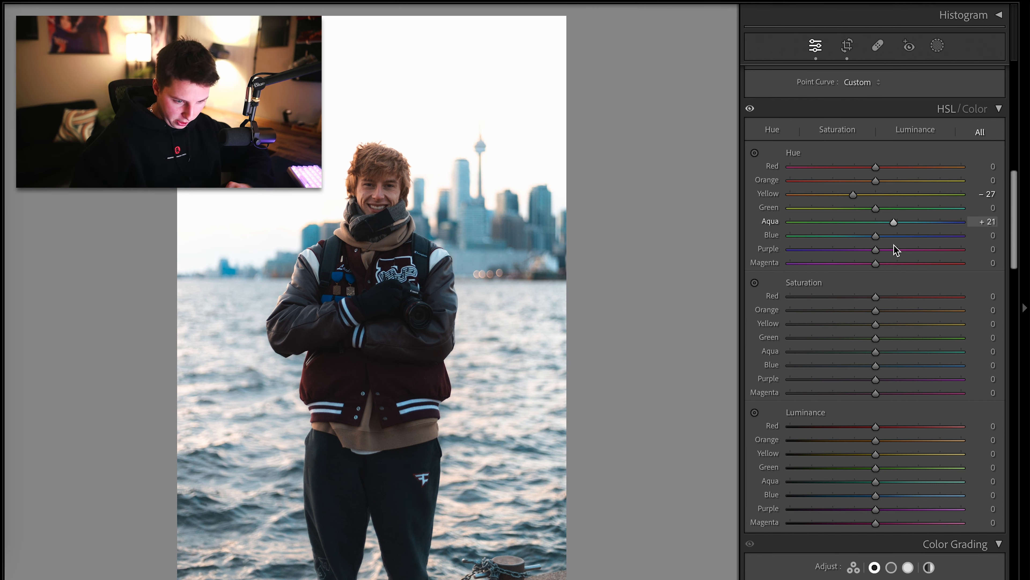
{"action": "left_click_drag", "start_coordinate": [942, 208], "coordinate": [899, 236]}
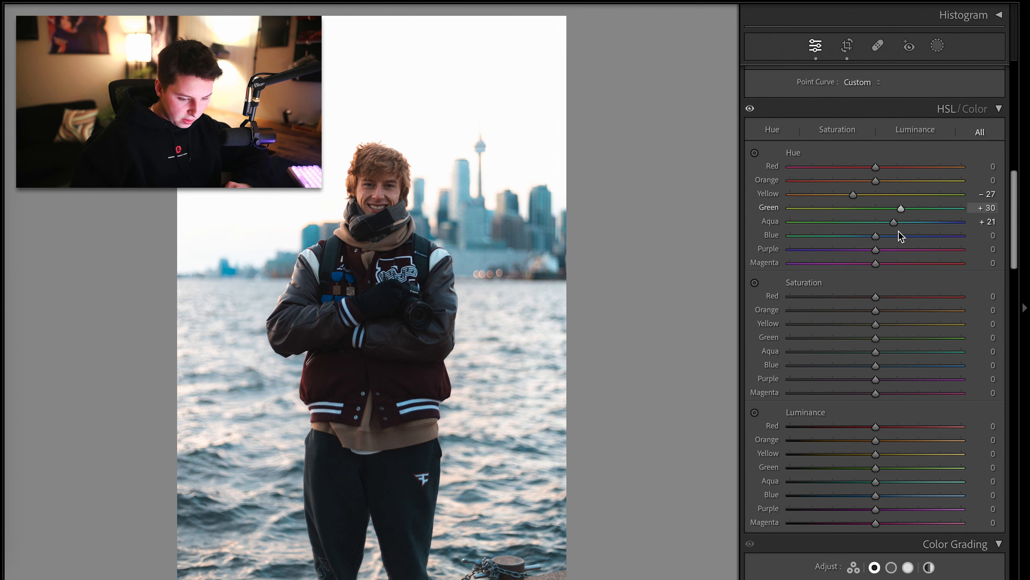
{"action": "left_click_drag", "start_coordinate": [933, 182], "coordinate": [848, 187]}
{"action": "key", "text": "ctrl+z"}
Try to create a person mask of Person 1's clothes
{"action": "left_click", "coordinate": [937, 45]}
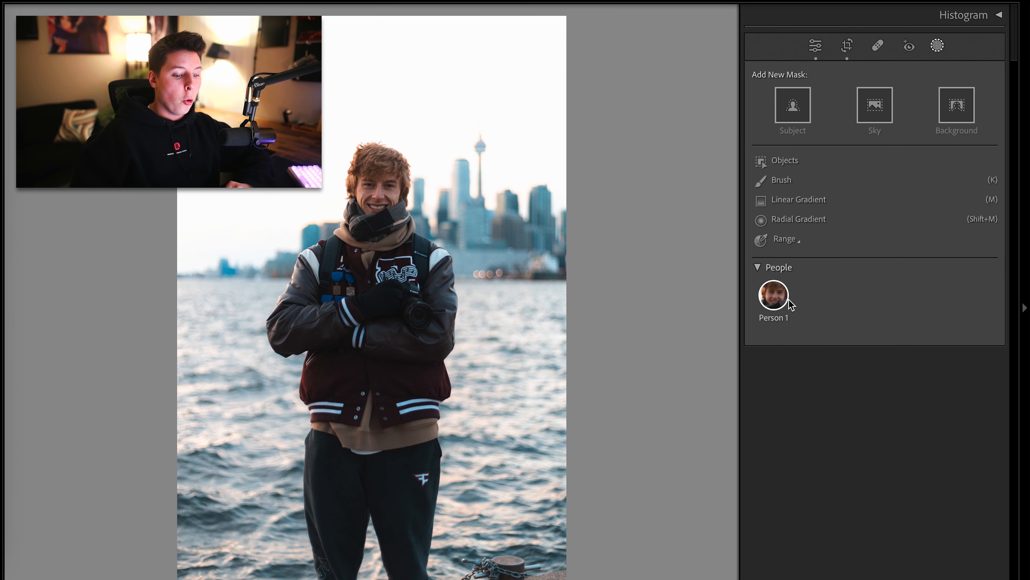
{"action": "left_click", "coordinate": [776, 301]}
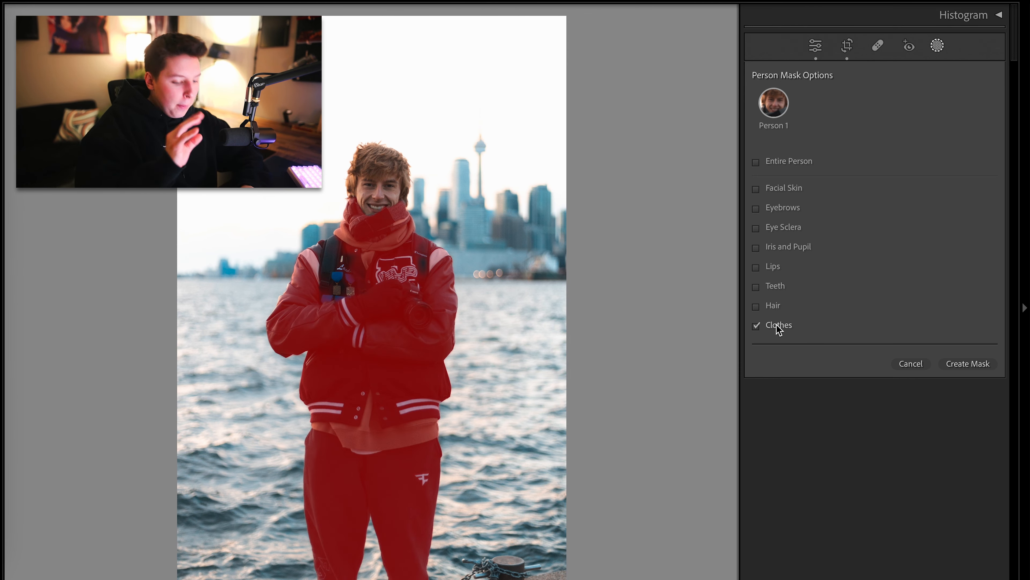
{"action": "key", "text": "ctrl+z"}
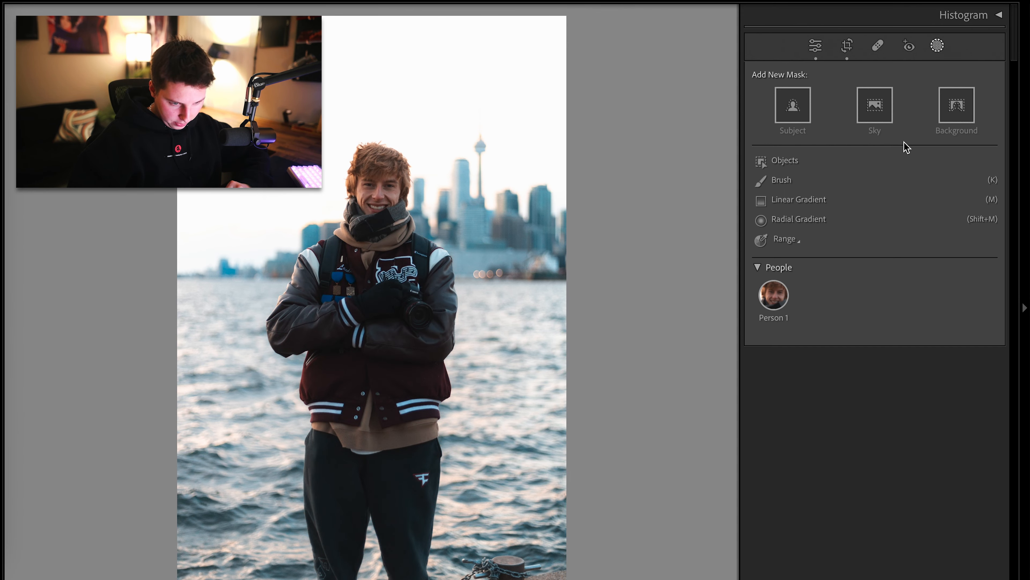
Add a Background mask and set its Highlights to -100, Shadows to -35, Contrast to 6 and Blacks to 4
{"action": "left_click", "coordinate": [949, 110]}
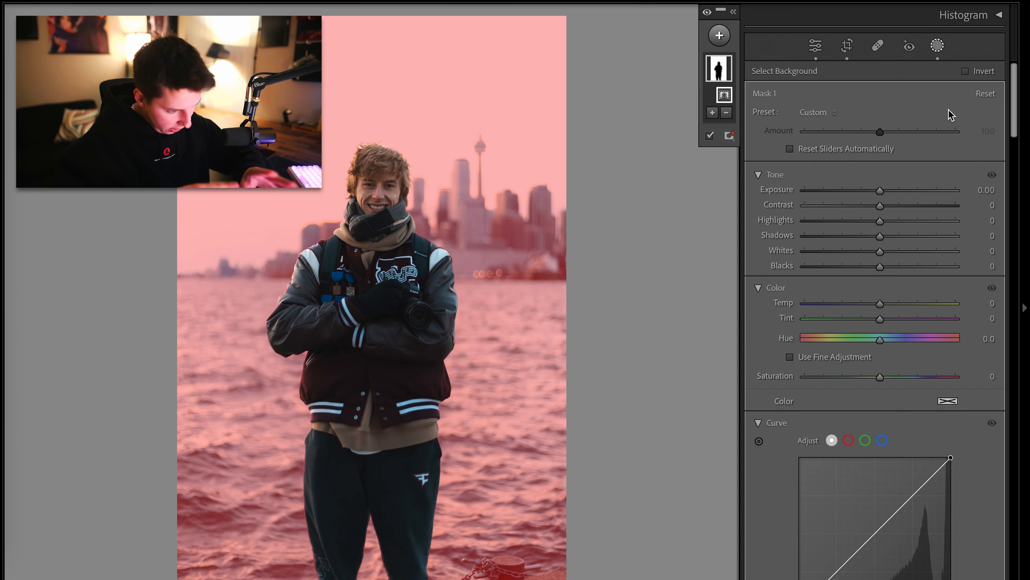
{"action": "left_click_drag", "start_coordinate": [882, 237], "coordinate": [786, 219]}
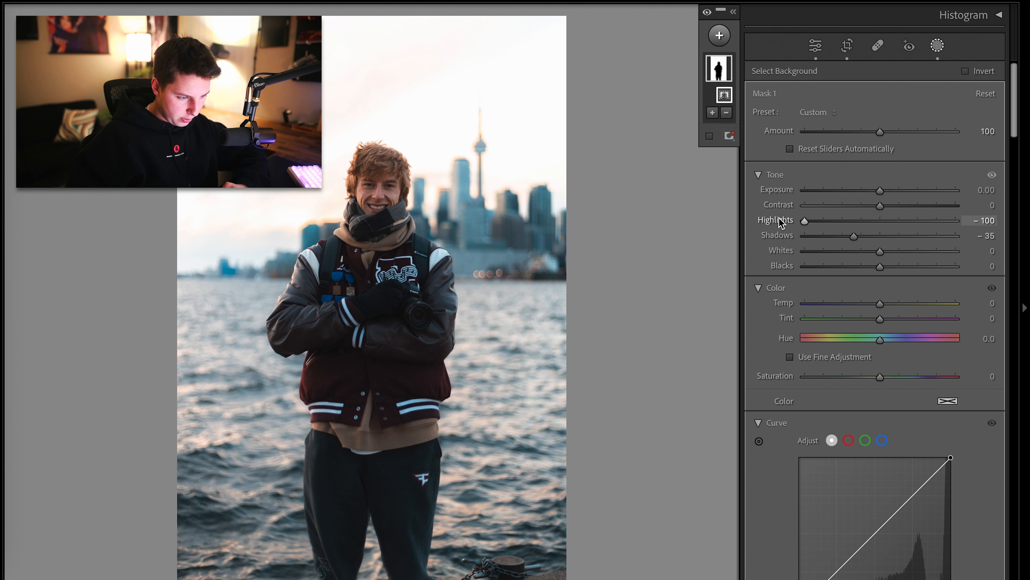
{"action": "mouse_move", "coordinate": [904, 205]}
{"action": "left_mouse_down"}
{"action": "mouse_move", "coordinate": [911, 210]}
{"action": "mouse_move", "coordinate": [884, 205]}
{"action": "left_mouse_up"}
{"action": "mouse_move", "coordinate": [880, 252]}
{"action": "left_mouse_down"}
{"action": "mouse_move", "coordinate": [898, 254]}
{"action": "mouse_move", "coordinate": [880, 266]}
{"action": "left_mouse_up"}
{"action": "double_click", "coordinate": [897, 252]}
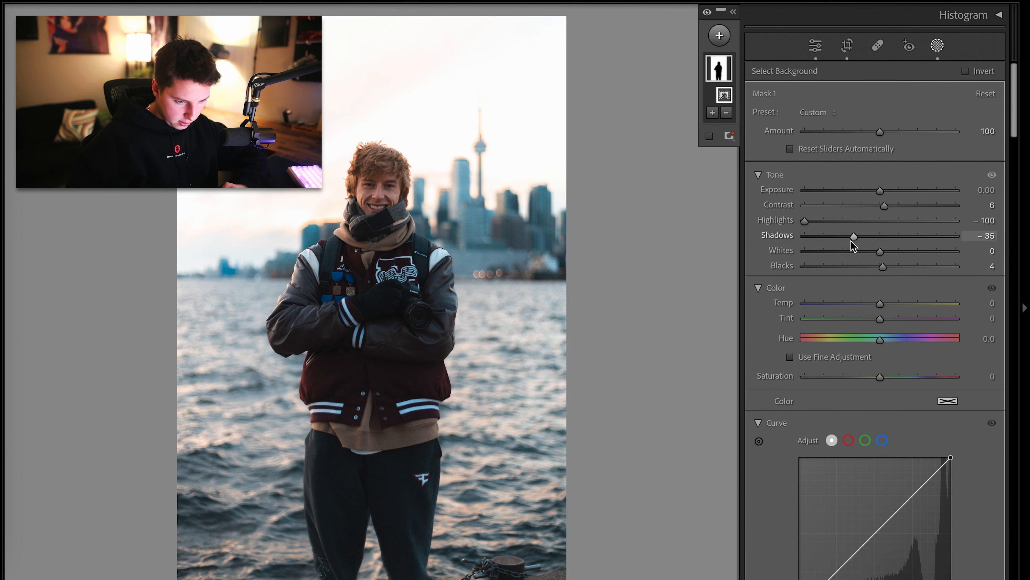
Close masking and compare the edited portrait with the original in before/after views
{"action": "left_click", "coordinate": [937, 46]}
{"action": "key", "text": "backslash"}
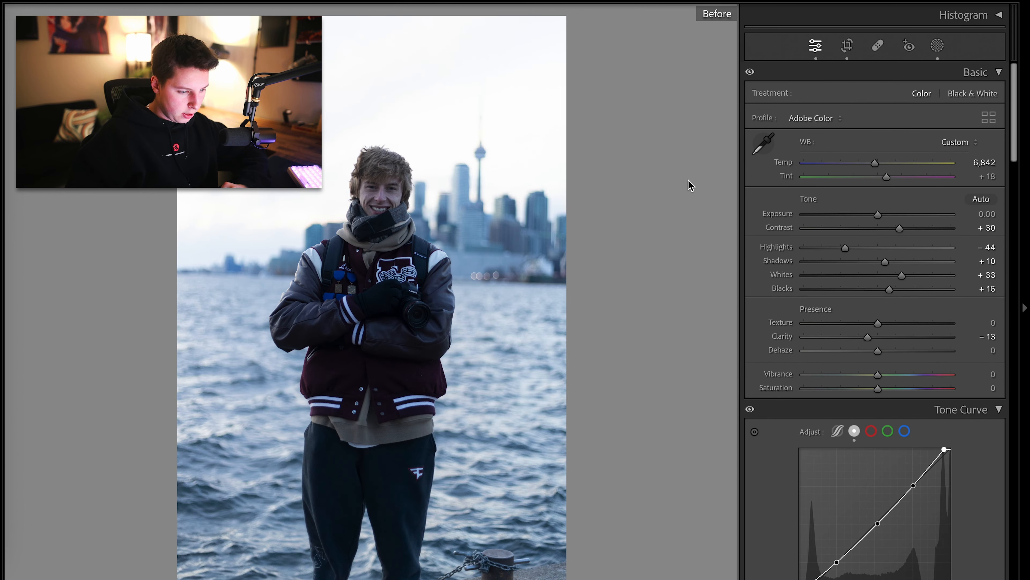
{"action": "key", "text": "backslash"}
{"action": "key", "text": "y"}
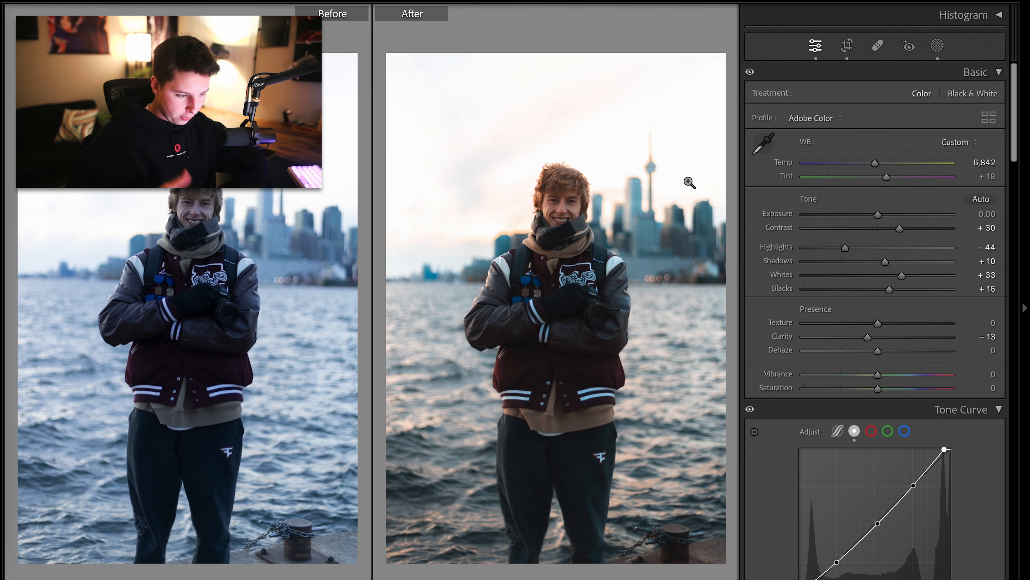
{"action": "key", "text": "y"}
{"action": "scroll", "coordinate": [769, 253], "scroll_direction": "down", "scroll_amount": 15}
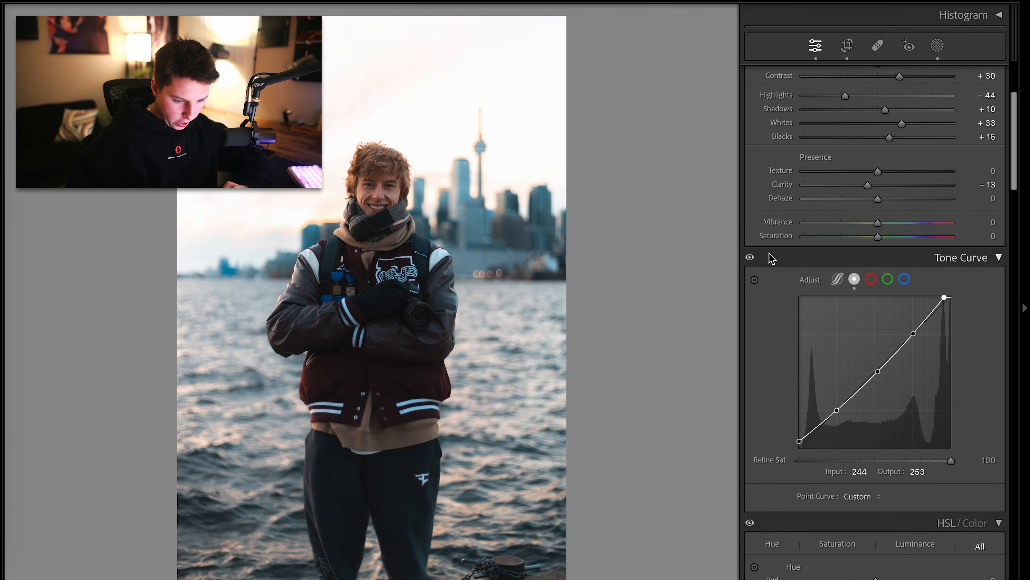
Set HSL saturation for Red to +29, Orange to +7 and Yellow to +10
{"action": "left_click_drag", "start_coordinate": [829, 336], "coordinate": [884, 333]}
{"action": "left_click_drag", "start_coordinate": [876, 275], "coordinate": [833, 279]}
{"action": "left_click_drag", "start_coordinate": [908, 282], "coordinate": [941, 302]}
{"action": "left_click_drag", "start_coordinate": [867, 281], "coordinate": [883, 284]}
{"action": "left_click", "coordinate": [391, 174]}
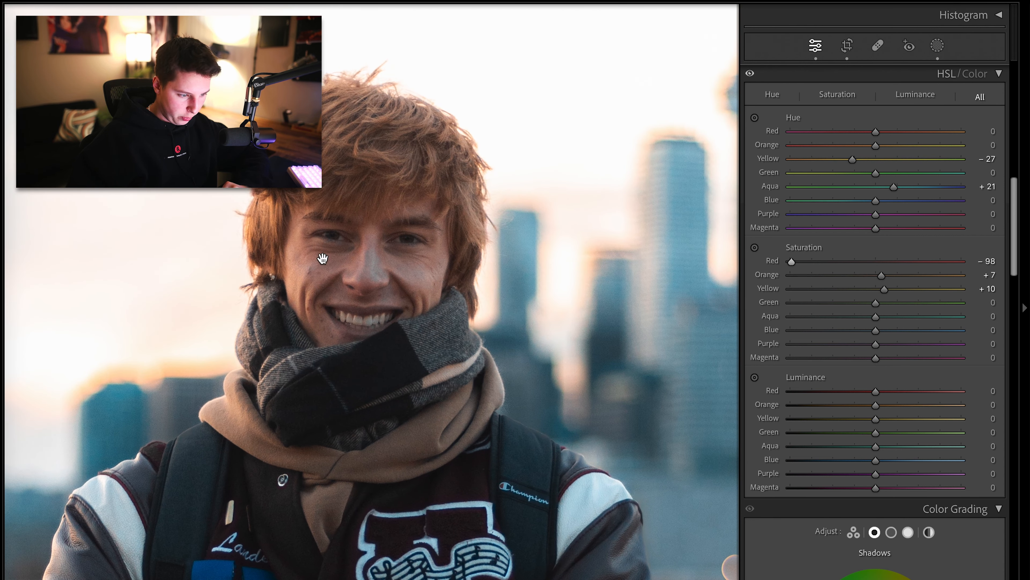
{"action": "left_click", "coordinate": [876, 262]}
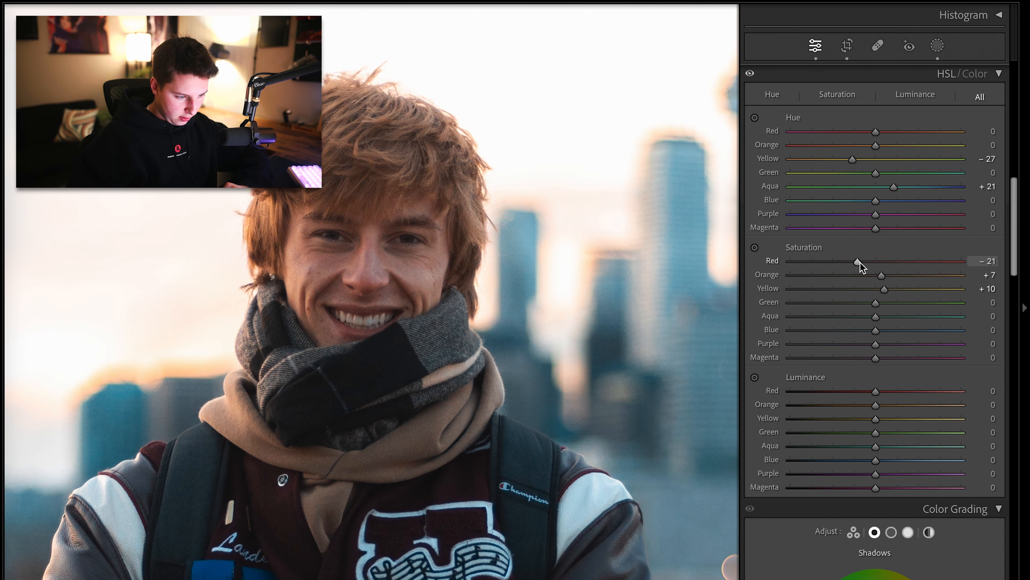
{"action": "left_click_drag", "start_coordinate": [862, 267], "coordinate": [885, 271]}
{"action": "left_click_drag", "start_coordinate": [875, 262], "coordinate": [901, 262]}
Zoom into the face and heal a blemish on the left cheek with an 11-size healing brush, undoing a moved source
{"action": "left_click", "coordinate": [345, 269]}
{"action": "left_click", "coordinate": [878, 46]}
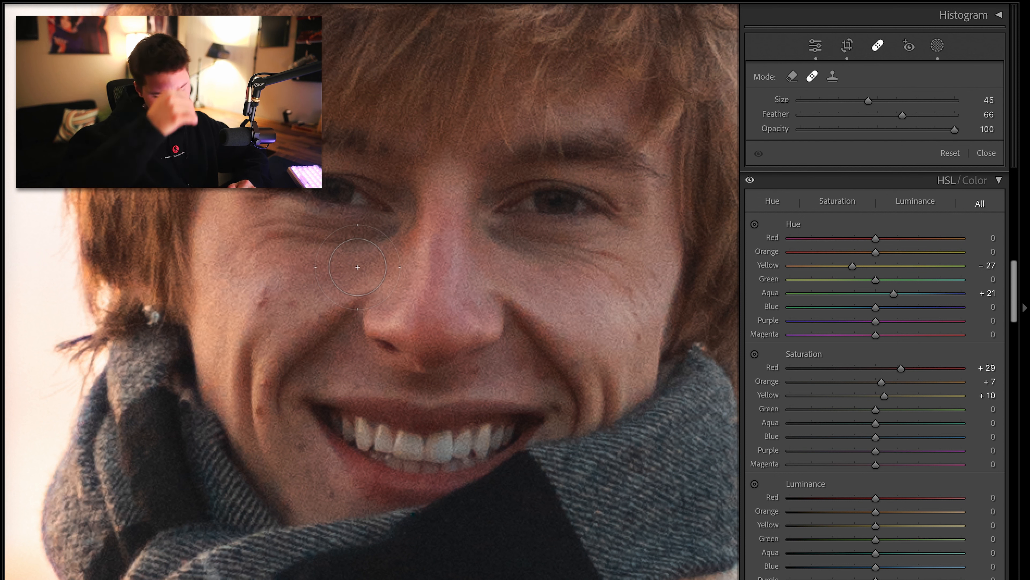
{"action": "scroll", "coordinate": [357, 267], "scroll_direction": "down", "scroll_amount": 5}
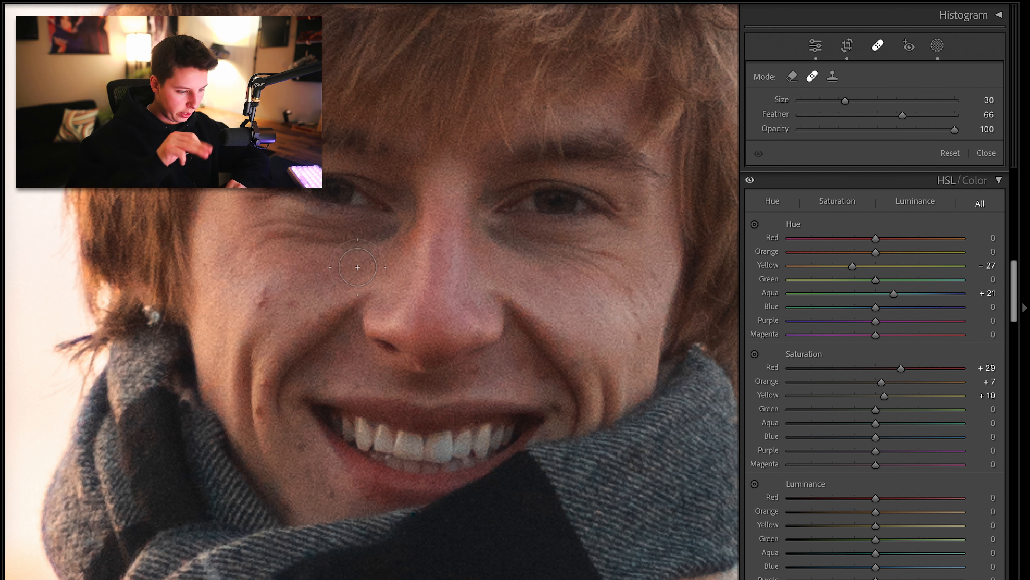
{"action": "scroll", "coordinate": [357, 266], "scroll_direction": "down", "scroll_amount": 4}
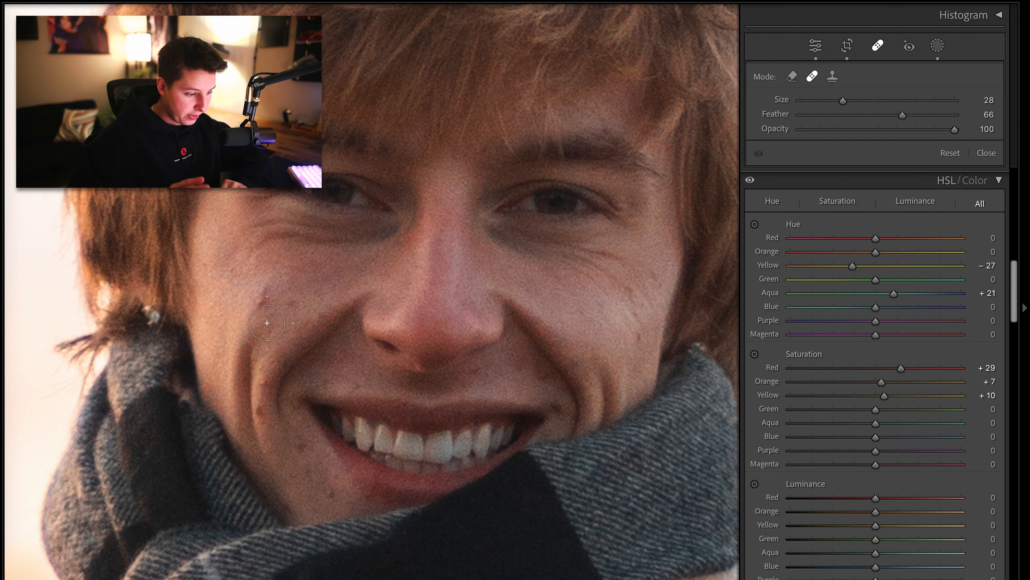
{"action": "scroll", "coordinate": [267, 323], "scroll_direction": "down", "scroll_amount": 4}
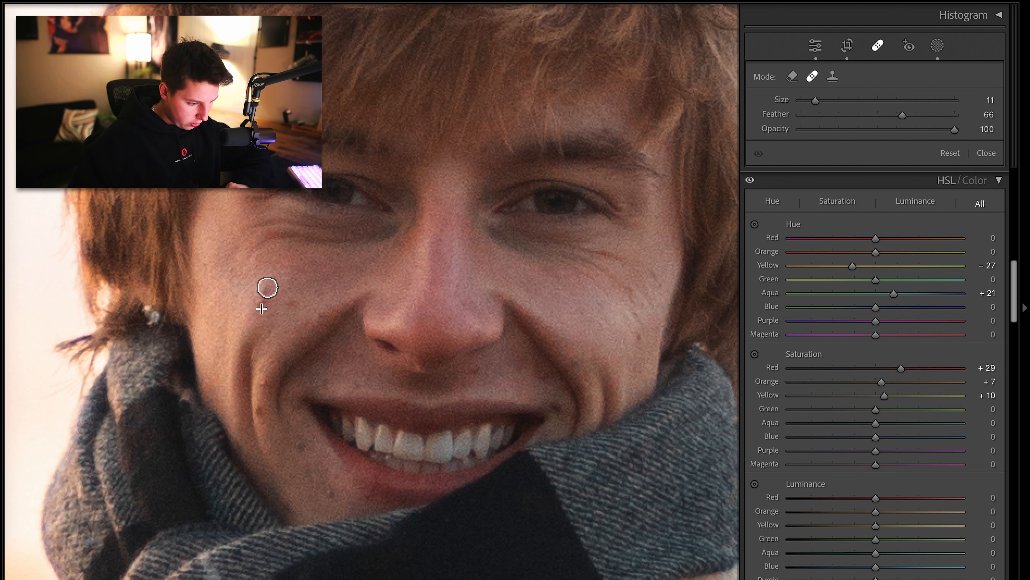
{"action": "left_click_drag", "start_coordinate": [266, 290], "coordinate": [259, 312]}
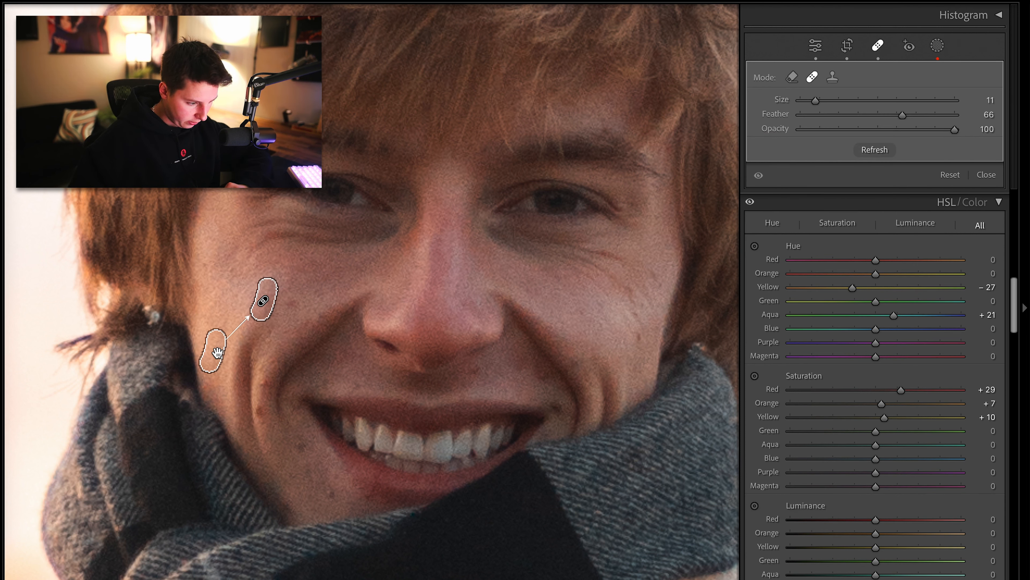
{"action": "mouse_move", "coordinate": [217, 352]}
{"action": "left_mouse_down"}
{"action": "mouse_move", "coordinate": [269, 279]}
{"action": "mouse_move", "coordinate": [352, 267]}
{"action": "left_mouse_up"}
{"action": "key", "text": "ctrl+z"}
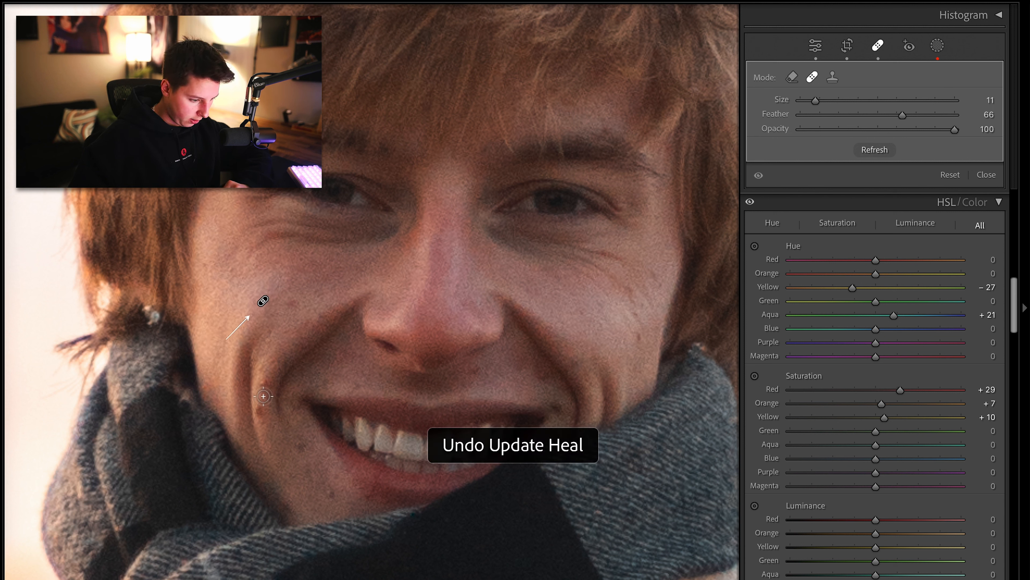
Heal several blemishes on the left cheek and chin with a size 10 healing brush
{"action": "left_click", "coordinate": [263, 384]}
{"action": "scroll", "coordinate": [289, 300], "scroll_direction": "down", "scroll_amount": 1}
{"action": "left_click", "coordinate": [291, 298]}
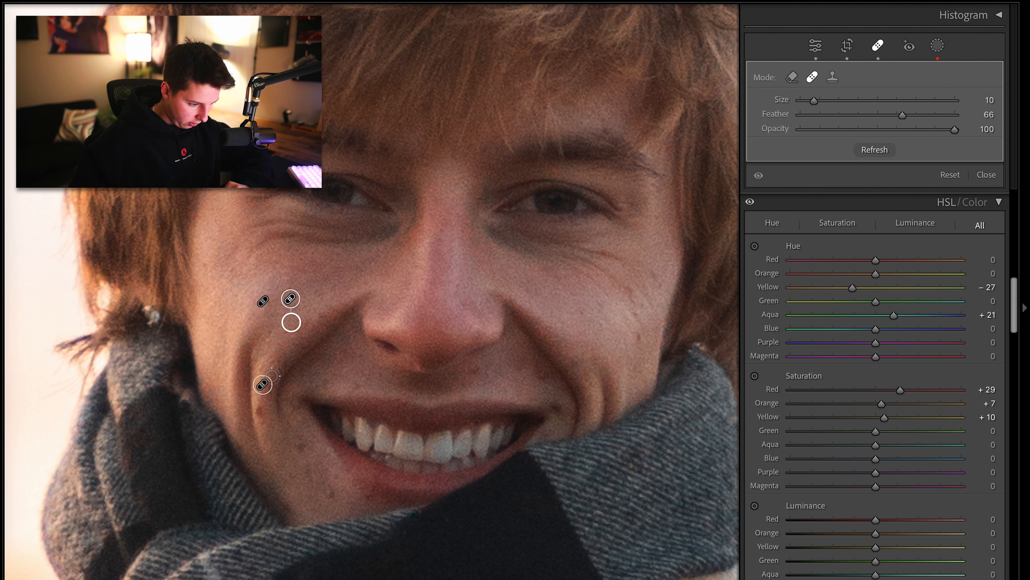
{"action": "left_click", "coordinate": [301, 447]}
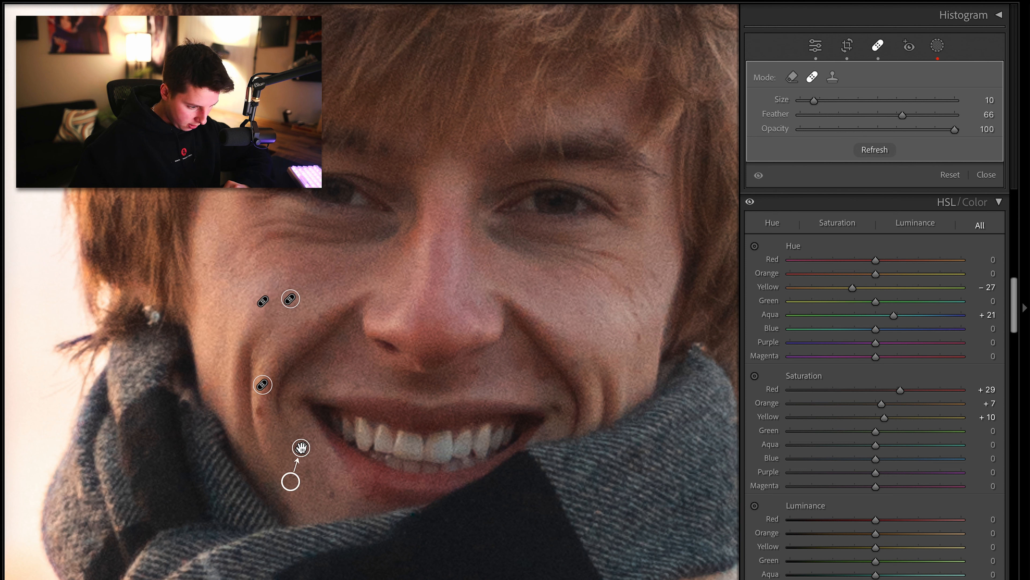
{"action": "left_click", "coordinate": [331, 495]}
Heal spots around the mouth, right cheek and chin with a size 9 brush, then close the healing tool
{"action": "scroll", "coordinate": [477, 369], "scroll_direction": "down", "scroll_amount": 1}
{"action": "left_click", "coordinate": [474, 370]}
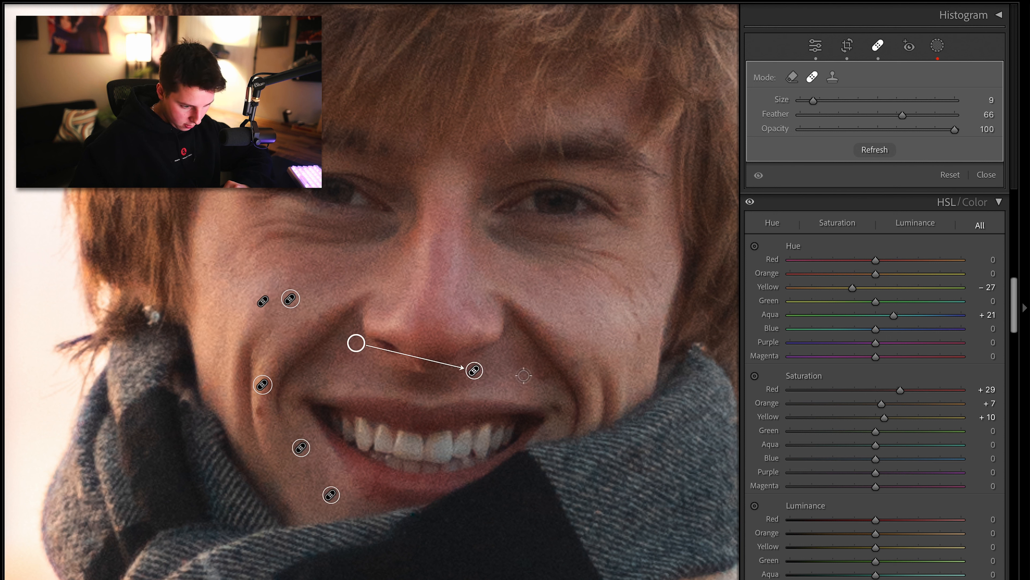
{"action": "left_click_drag", "start_coordinate": [519, 362], "coordinate": [547, 376]}
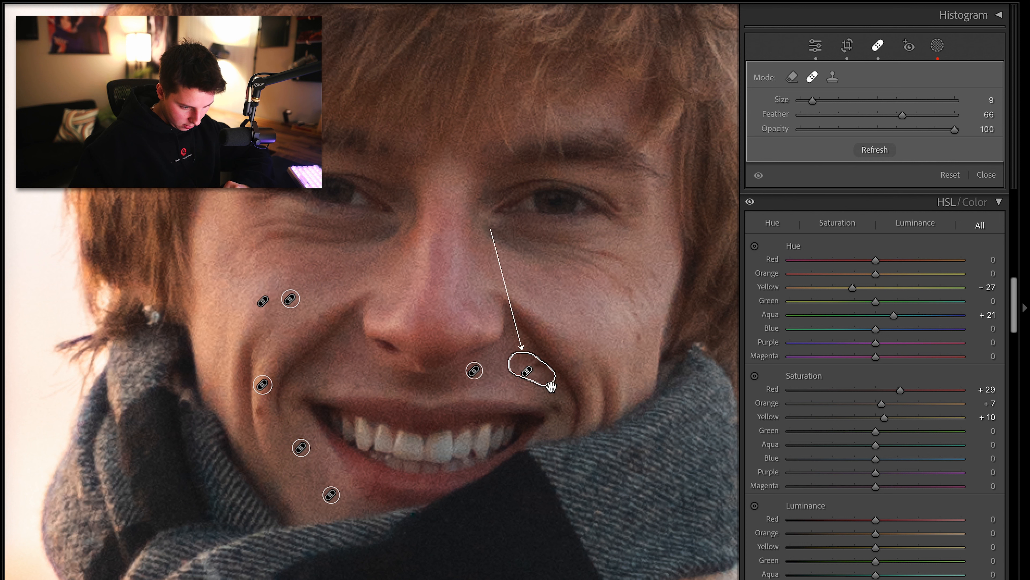
{"action": "mouse_move", "coordinate": [493, 226]}
{"action": "left_mouse_down"}
{"action": "mouse_move", "coordinate": [547, 317]}
{"action": "mouse_move", "coordinate": [564, 320]}
{"action": "left_mouse_up"}
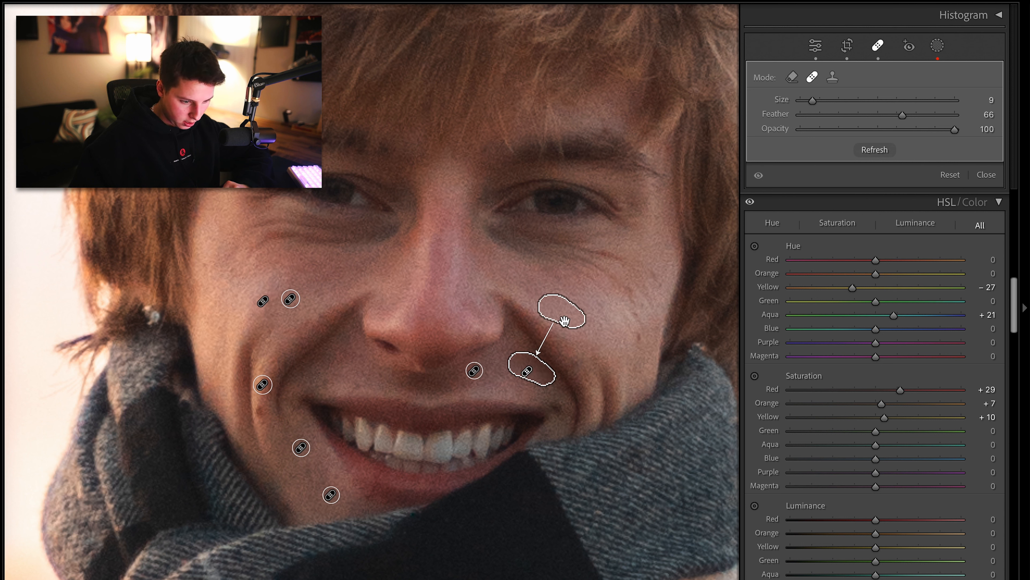
{"action": "left_click", "coordinate": [640, 338]}
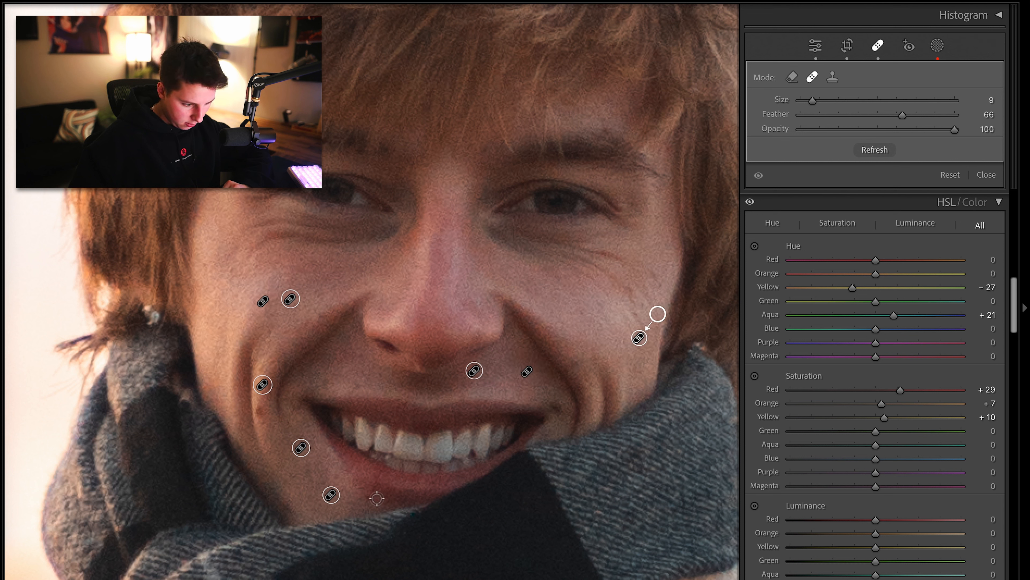
{"action": "left_click", "coordinate": [368, 498]}
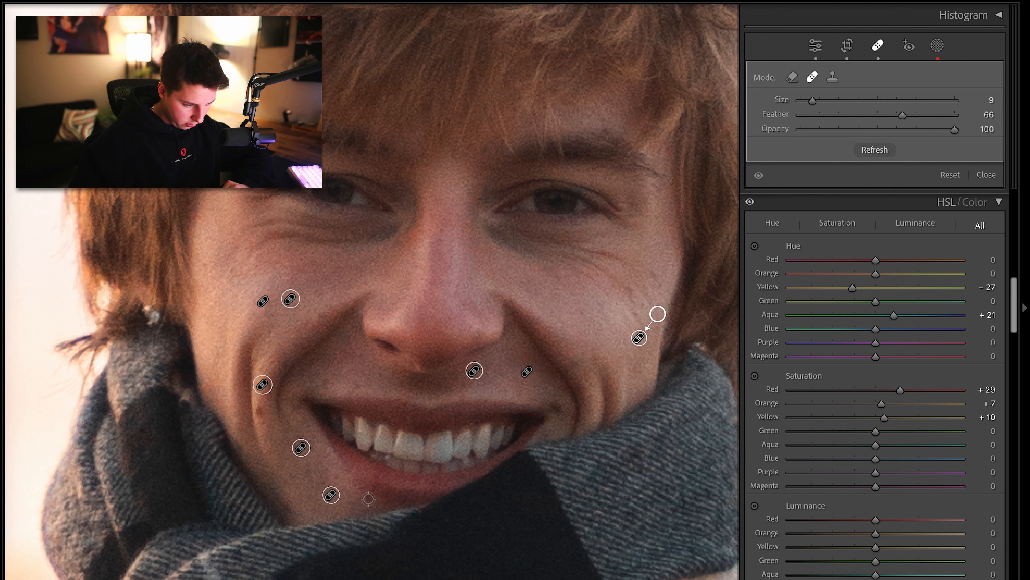
{"action": "left_click", "coordinate": [878, 46]}
{"action": "left_click", "coordinate": [548, 330]}
{"action": "left_click_drag", "start_coordinate": [595, 343], "coordinate": [493, 375]}
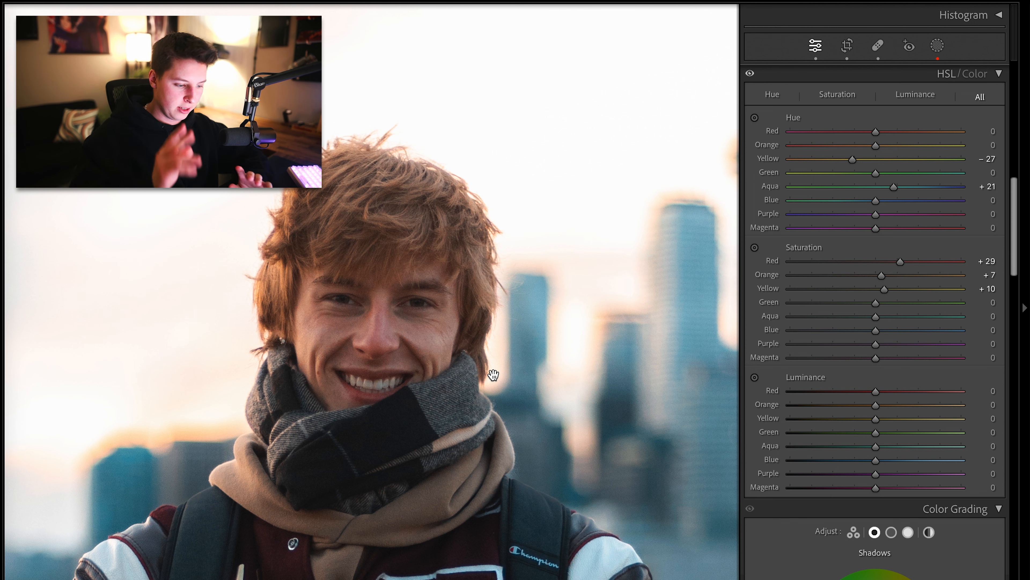
{"action": "left_click", "coordinate": [493, 374]}
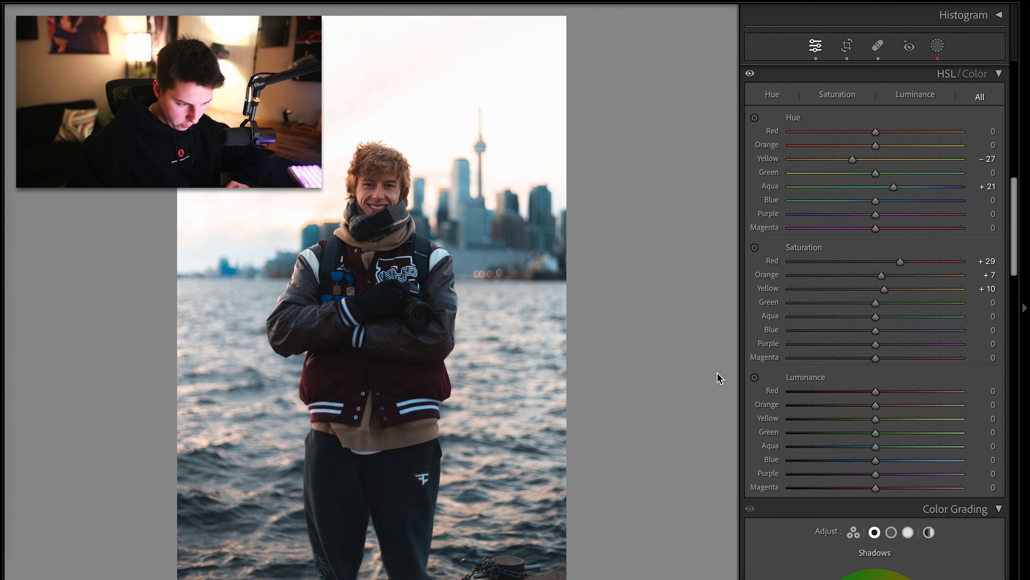
Warm the white balance Temp to 7,358, trying and undoing a warmer 8.0K value
{"action": "scroll", "coordinate": [879, 328], "scroll_direction": "up", "scroll_amount": 10}
{"action": "left_click_drag", "start_coordinate": [875, 162], "coordinate": [893, 163]}
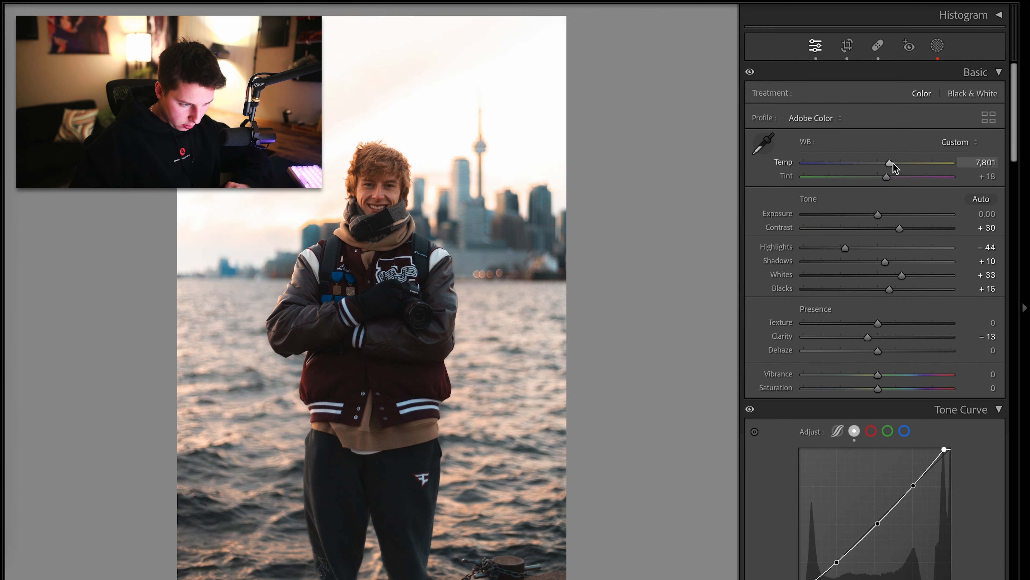
{"action": "key", "text": "ctrl+z"}
{"action": "key", "text": "ctrl+y"}
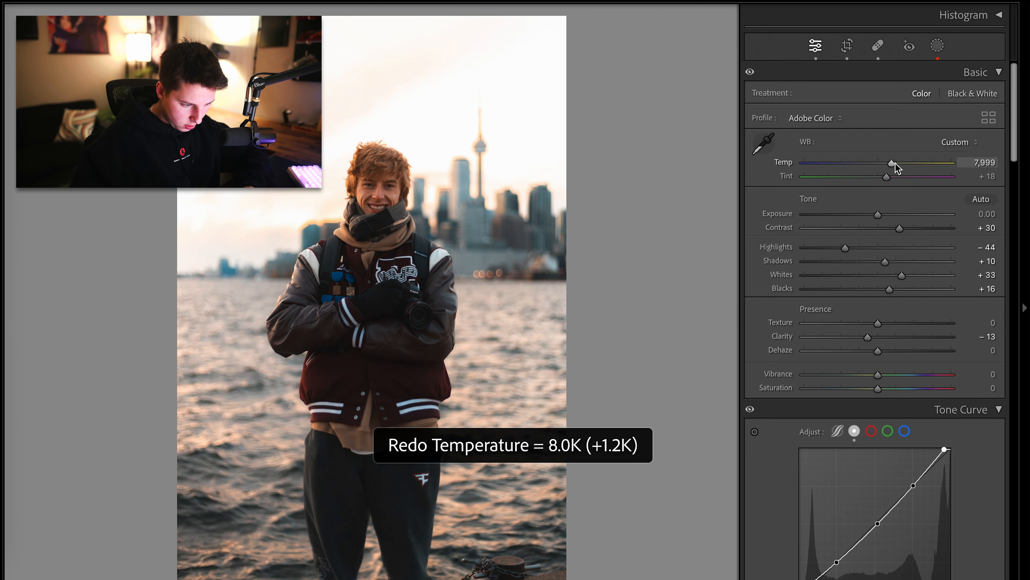
{"action": "key", "text": "ctrl+z"}
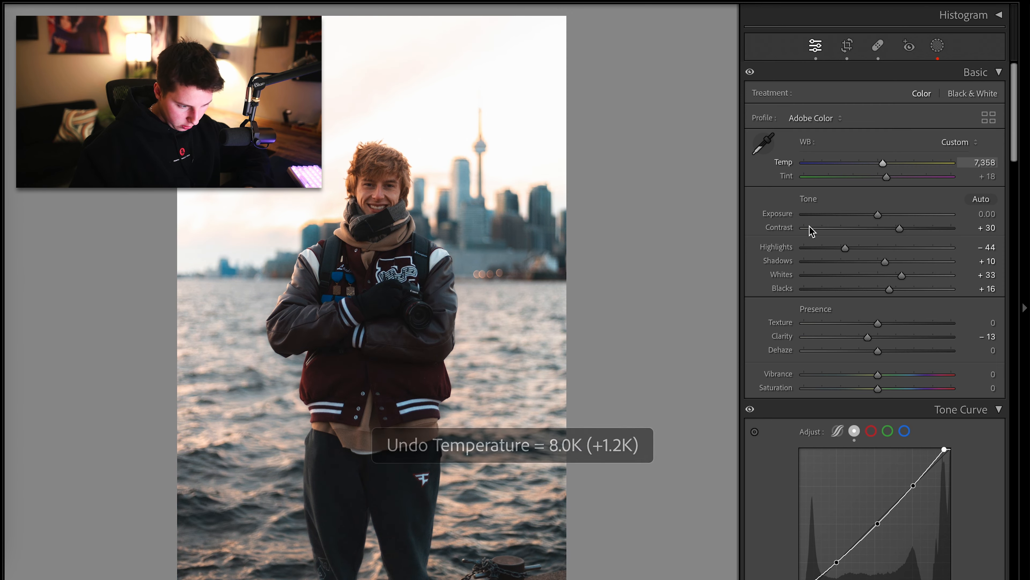
Set the HSL Yellow luminance to +13, checking the skyline up close
{"action": "scroll", "coordinate": [933, 365], "scroll_direction": "down", "scroll_amount": 10}
{"action": "left_click_drag", "start_coordinate": [961, 426], "coordinate": [790, 426]}
{"action": "left_click", "coordinate": [468, 166]}
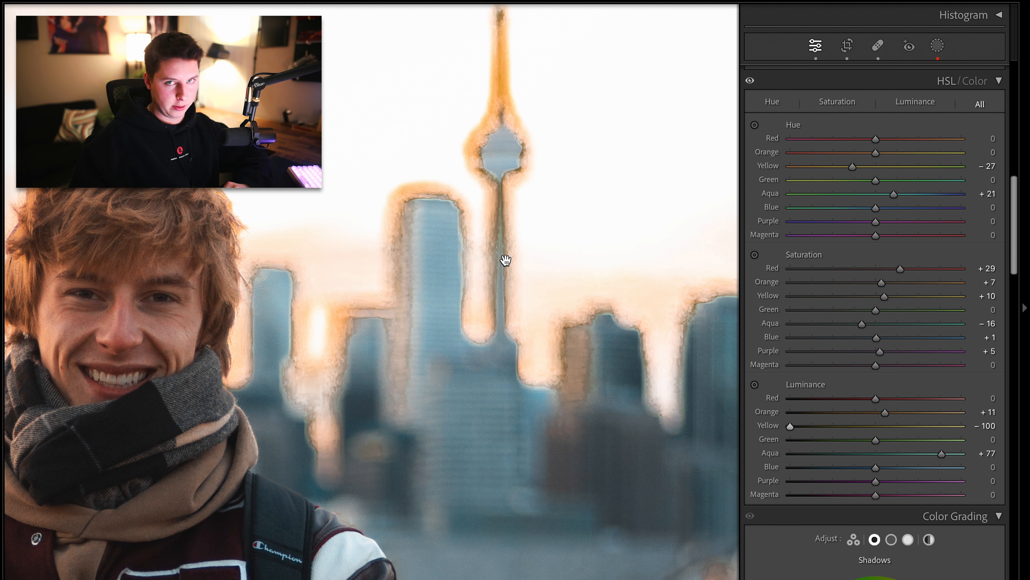
{"action": "mouse_move", "coordinate": [878, 432]}
{"action": "left_mouse_down"}
{"action": "mouse_move", "coordinate": [980, 446]}
{"action": "mouse_move", "coordinate": [842, 446]}
{"action": "mouse_move", "coordinate": [975, 439]}
{"action": "mouse_move", "coordinate": [795, 430]}
{"action": "mouse_move", "coordinate": [901, 433]}
{"action": "mouse_move", "coordinate": [881, 427]}
{"action": "left_mouse_up"}
{"action": "left_click", "coordinate": [694, 417]}
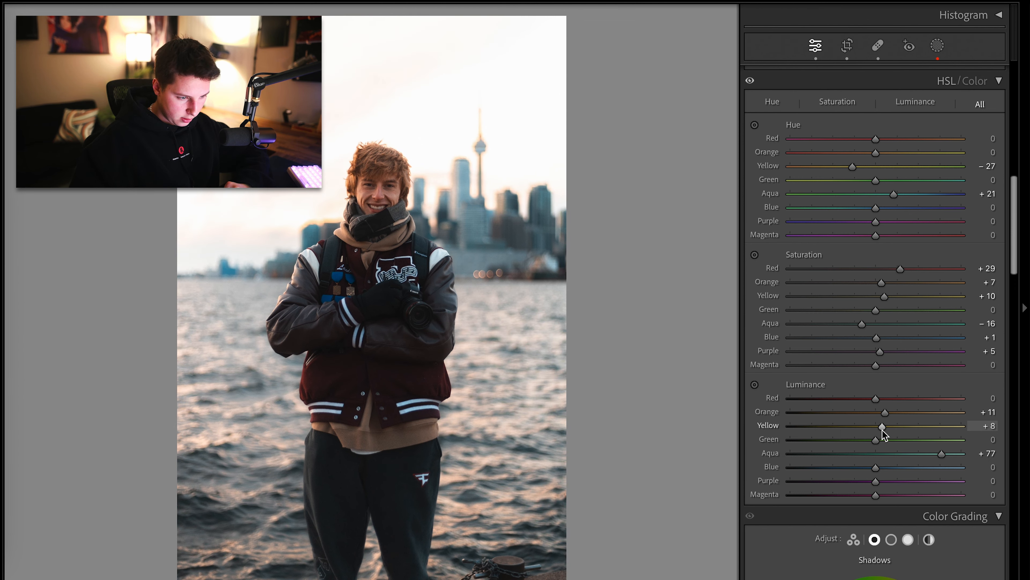
{"action": "left_click", "coordinate": [465, 65]}
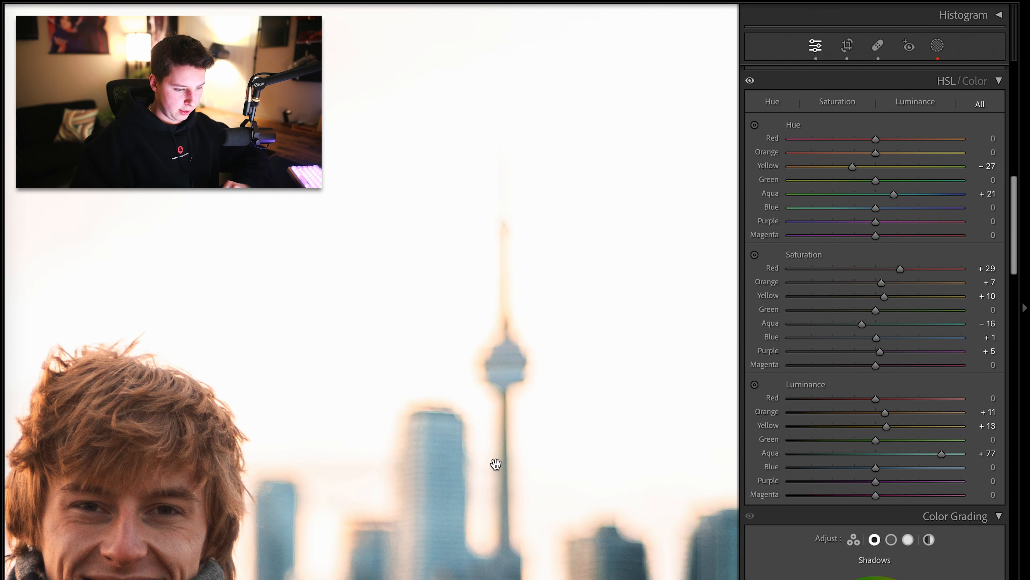
{"action": "left_click", "coordinate": [521, 283]}
Raise the HSL Red luminance to +32
{"action": "left_click_drag", "start_coordinate": [875, 399], "coordinate": [905, 397]}
{"action": "left_click", "coordinate": [409, 179]}
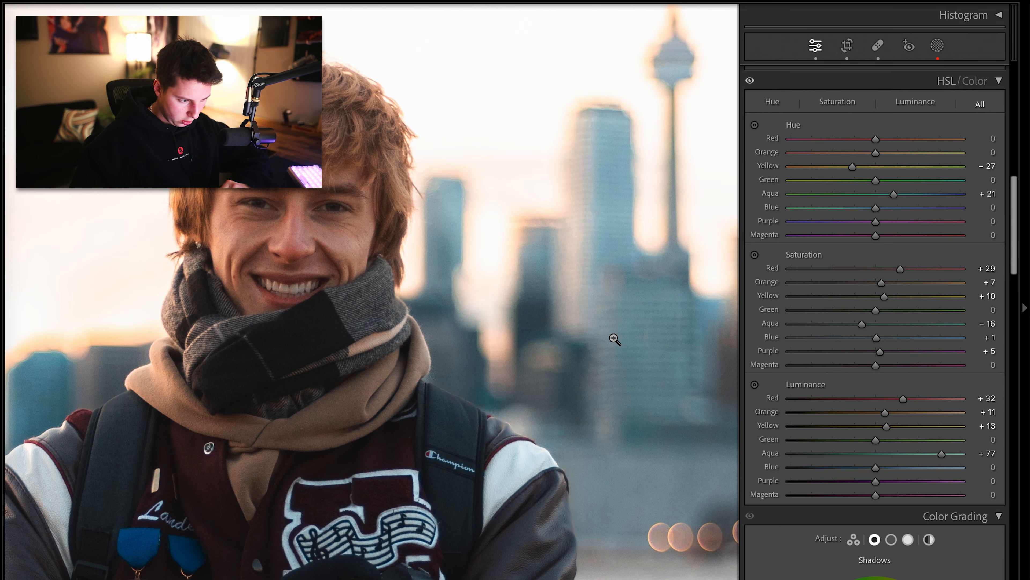
{"action": "left_click", "coordinate": [616, 339]}
Compare the edited portrait with the original in before/after views
{"action": "key", "text": "backslash"}
{"action": "key", "text": "backslash"}
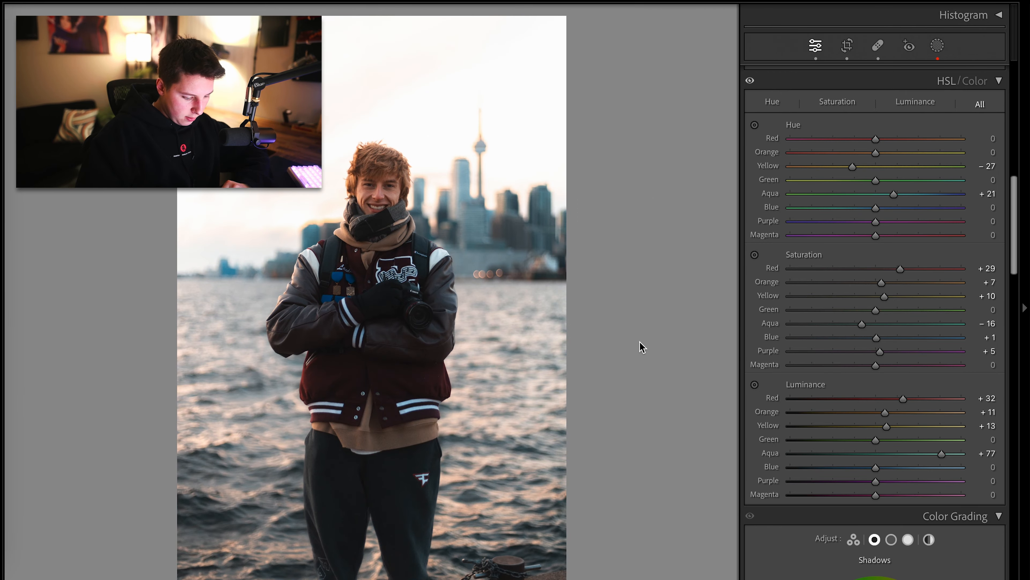
{"action": "key", "text": "y"}
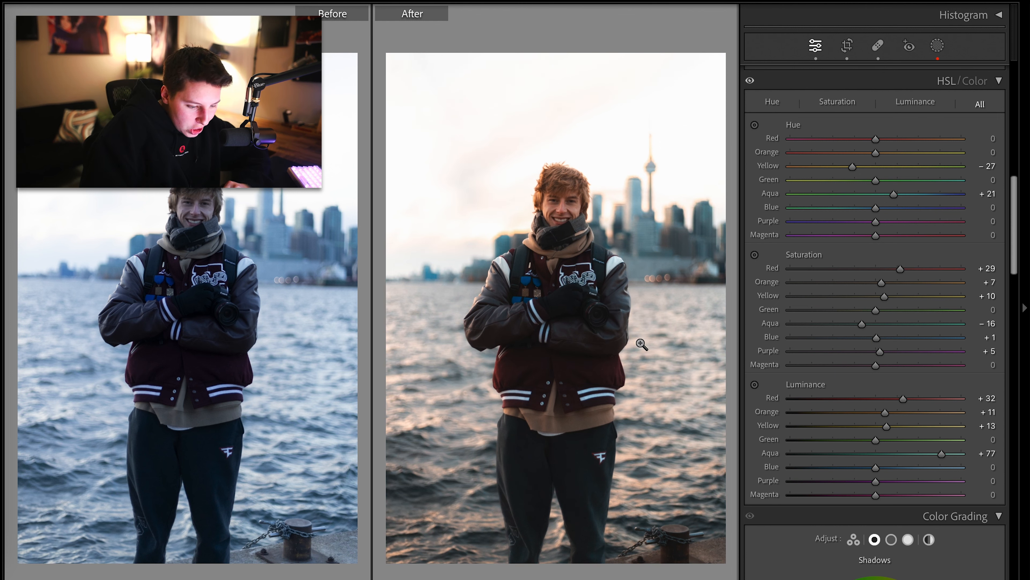
{"action": "key", "text": "y"}
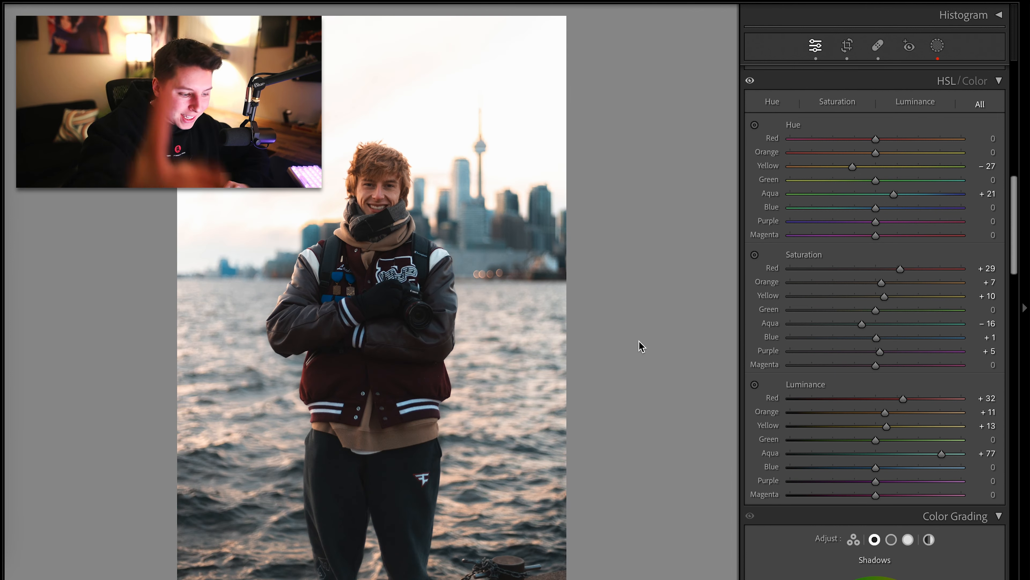
{"action": "scroll", "coordinate": [763, 343], "scroll_direction": "up", "scroll_amount": 5}
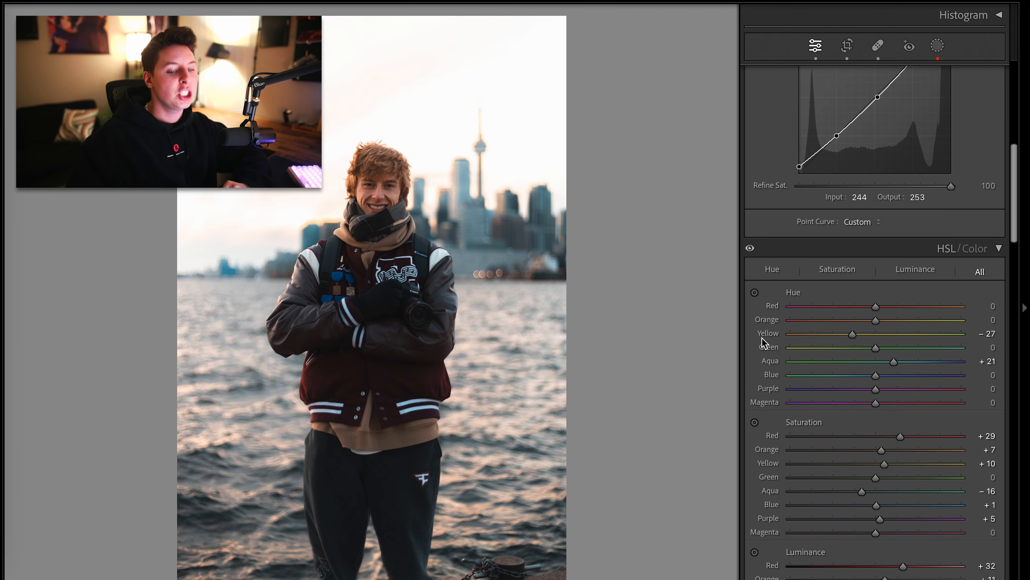
{"action": "scroll", "coordinate": [763, 342], "scroll_direction": "down", "scroll_amount": 12}
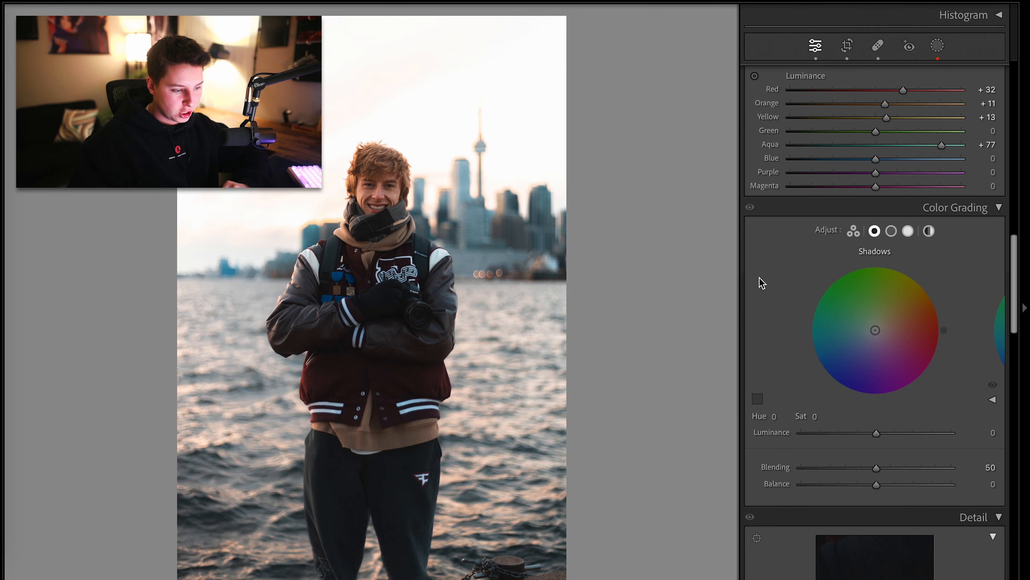
Compare the portrait with Color Grading toggled off and on, checking the Shadows and Highlights wheels
{"action": "mouse_move", "coordinate": [875, 330]}
{"action": "left_mouse_down"}
{"action": "mouse_move", "coordinate": [881, 311]}
{"action": "mouse_move", "coordinate": [886, 320]}
{"action": "mouse_move", "coordinate": [891, 314]}
{"action": "mouse_move", "coordinate": [859, 349]}
{"action": "mouse_move", "coordinate": [852, 339]}
{"action": "mouse_move", "coordinate": [857, 349]}
{"action": "mouse_move", "coordinate": [856, 341]}
{"action": "mouse_move", "coordinate": [842, 347]}
{"action": "mouse_move", "coordinate": [862, 336]}
{"action": "left_mouse_up"}
{"action": "left_click", "coordinate": [907, 231]}
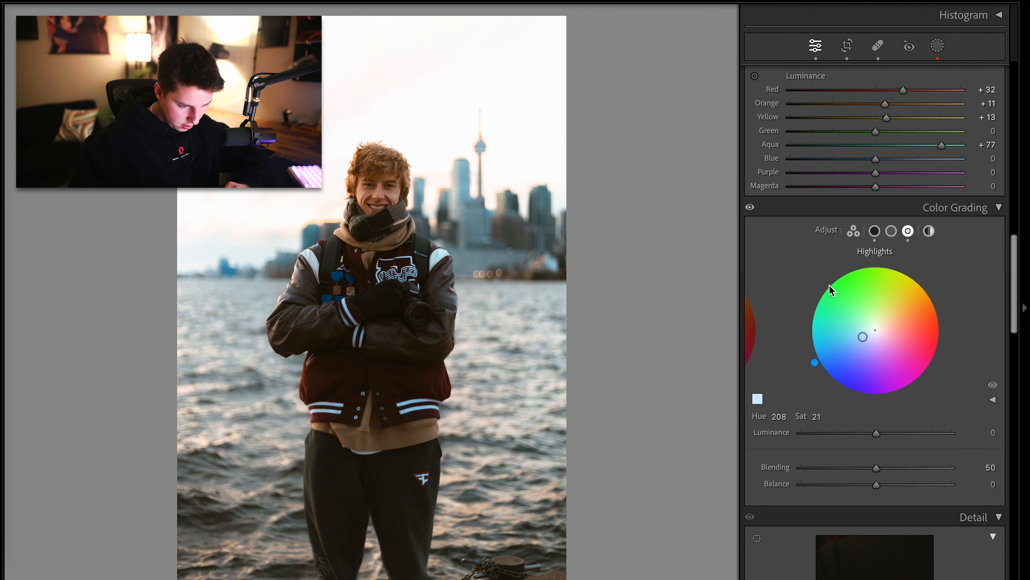
{"action": "left_click", "coordinate": [751, 208]}
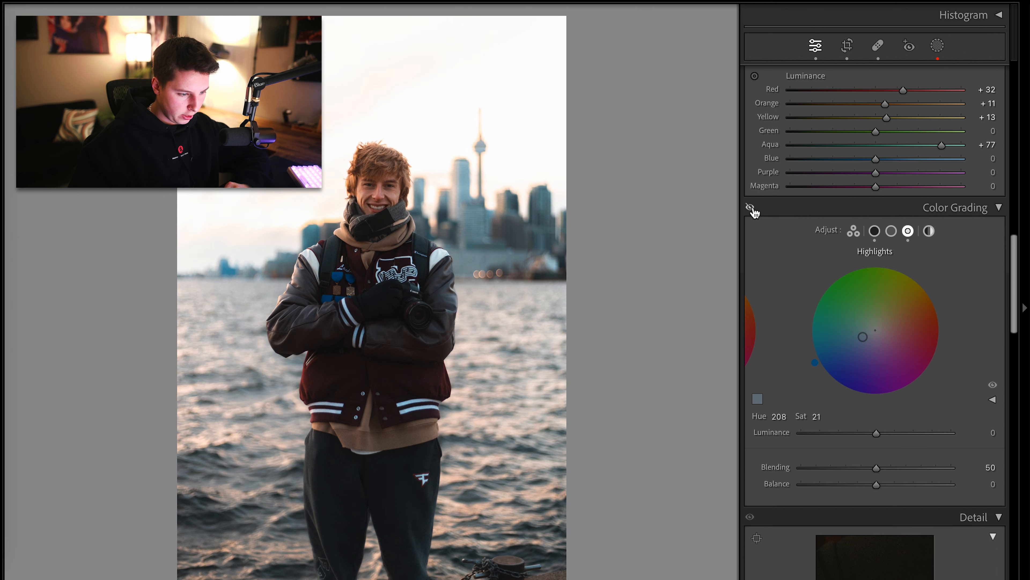
{"action": "left_click", "coordinate": [750, 207]}
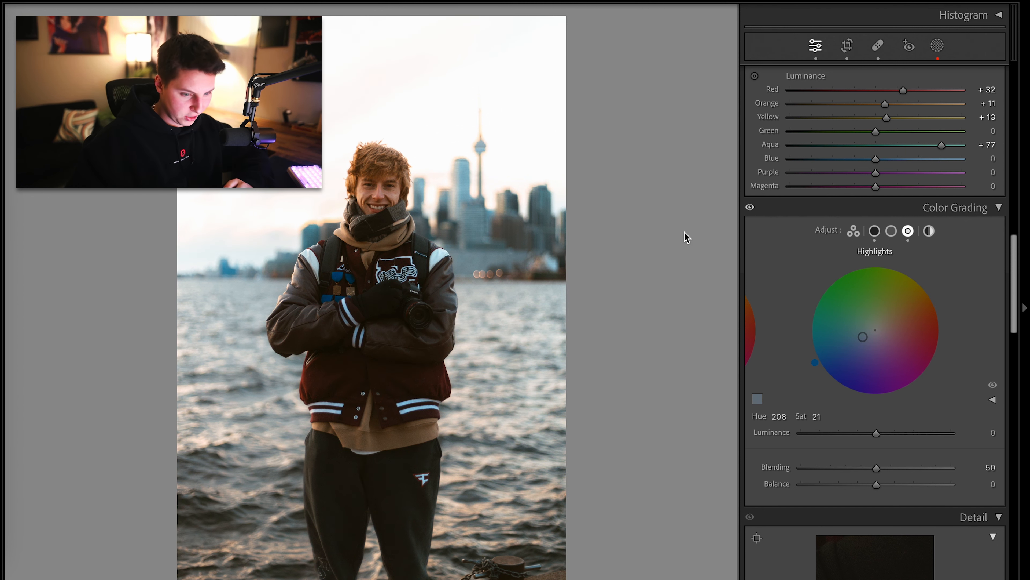
{"action": "left_click", "coordinate": [874, 231]}
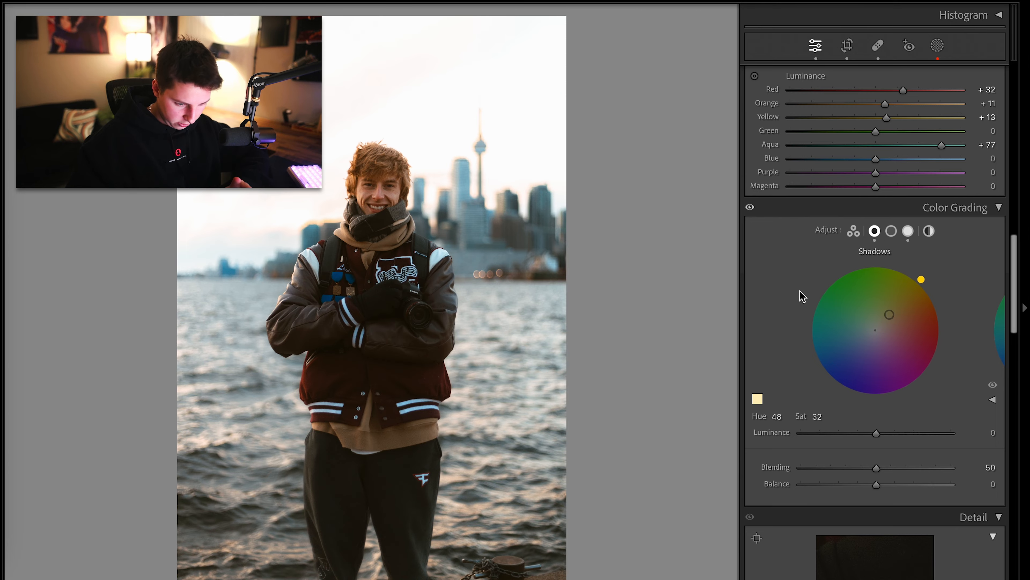
Lower the Calibration Blue Primary saturation to +29, after trying and undoing Blue hue and saturation changes
{"action": "scroll", "coordinate": [802, 294], "scroll_direction": "down", "scroll_amount": 8}
{"action": "scroll", "coordinate": [800, 291], "scroll_direction": "down", "scroll_amount": 10}
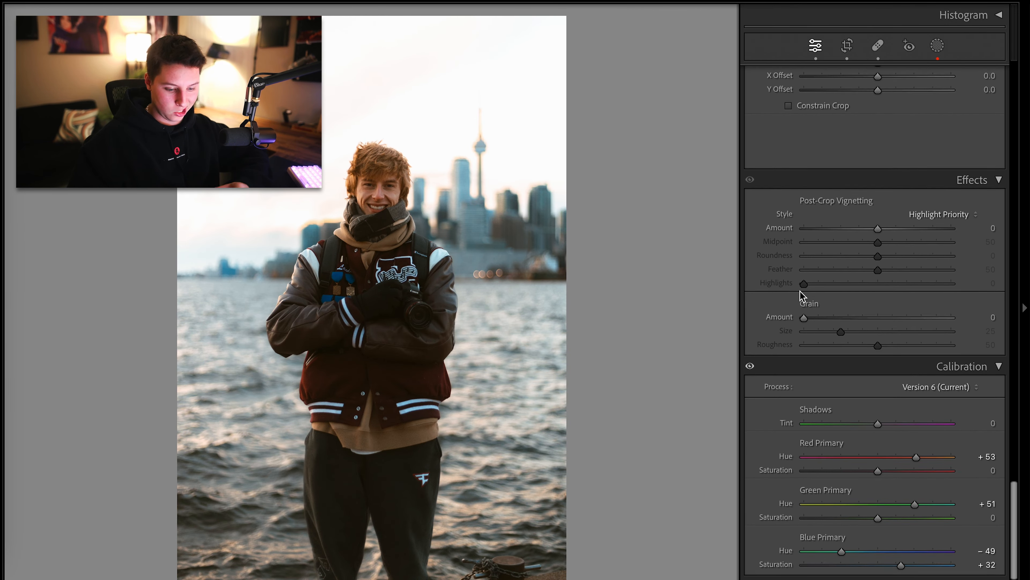
{"action": "left_click", "coordinate": [952, 551]}
{"action": "key", "text": "ctrl+z"}
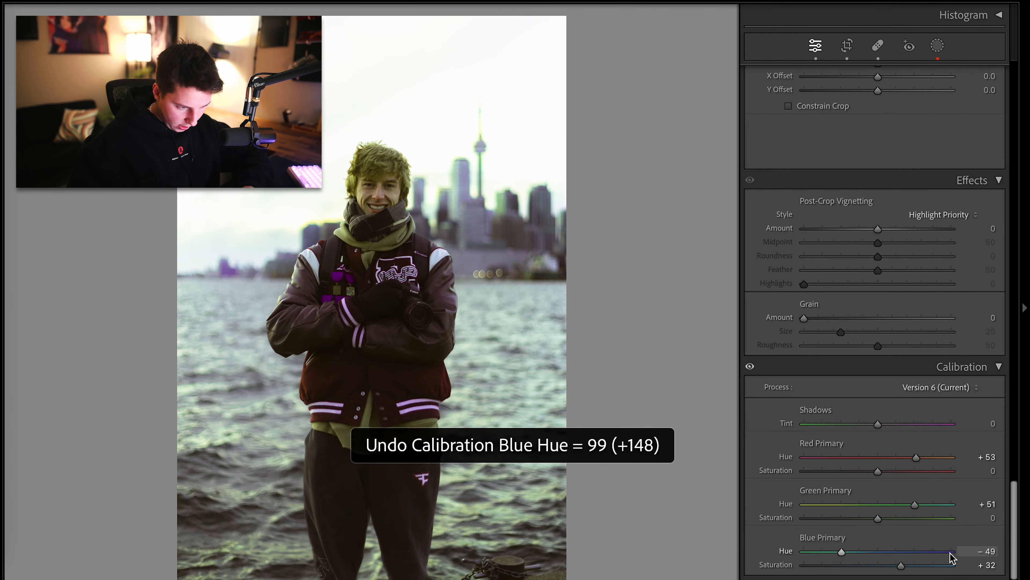
{"action": "left_click", "coordinate": [948, 570]}
{"action": "key", "text": "ctrl+z"}
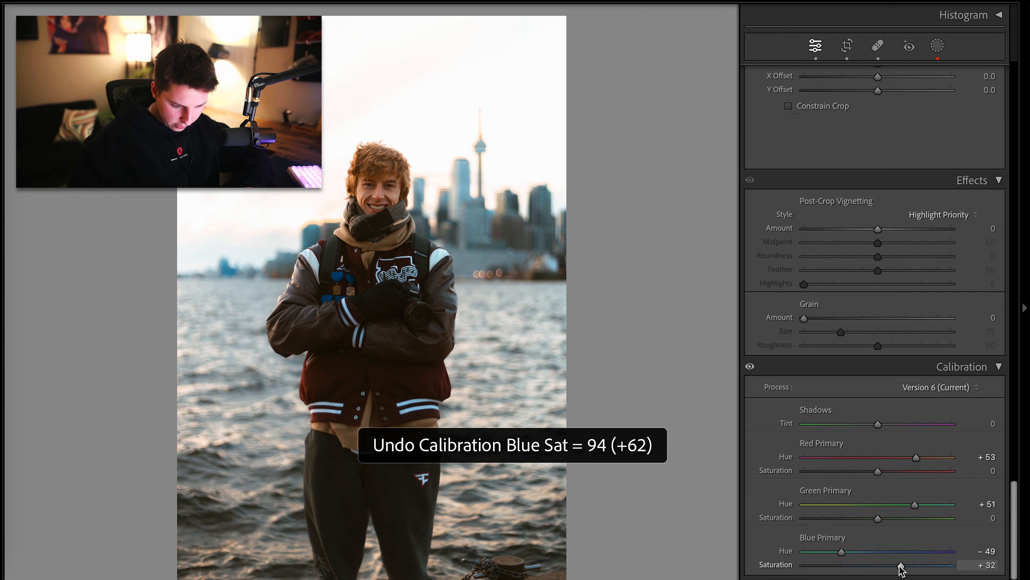
{"action": "left_click_drag", "start_coordinate": [901, 566], "coordinate": [899, 569]}
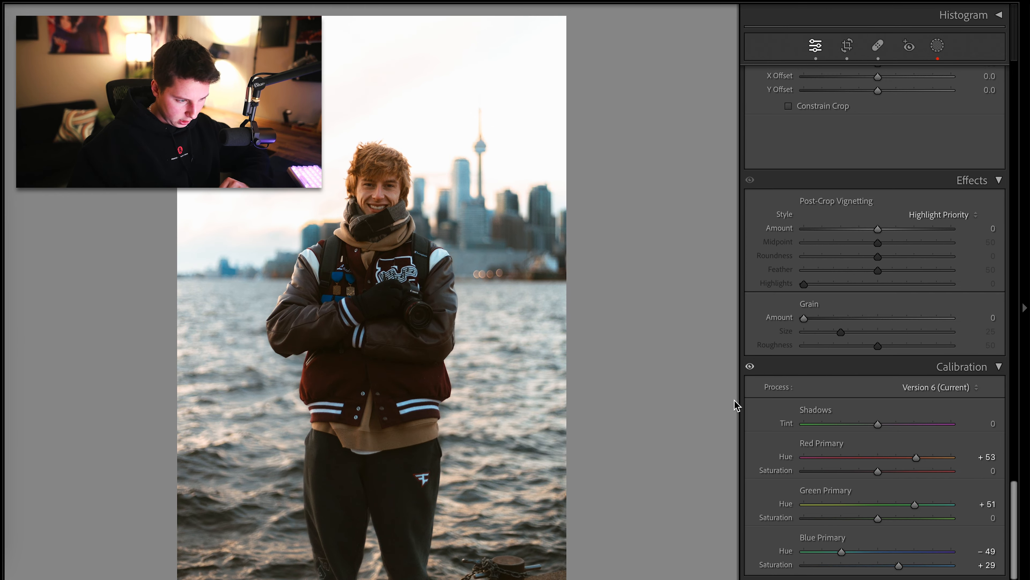
Undo the extreme Highlights change and set Shadows to +6
{"action": "scroll", "coordinate": [759, 402], "scroll_direction": "up", "scroll_amount": 15}
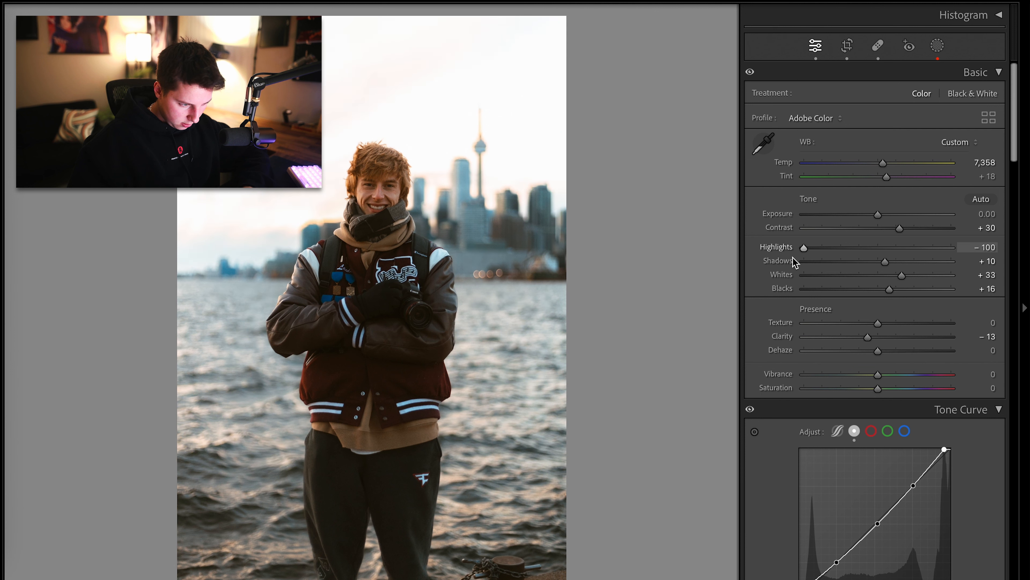
{"action": "key", "text": "ctrl+z"}
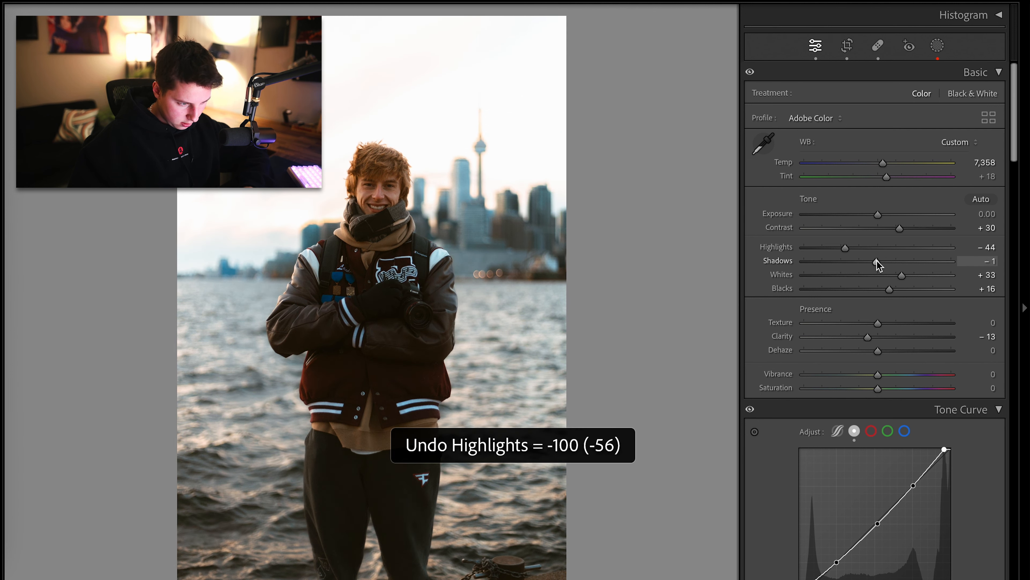
{"action": "key", "text": "ctrl+z"}
{"action": "left_click_drag", "start_coordinate": [880, 263], "coordinate": [883, 262]}
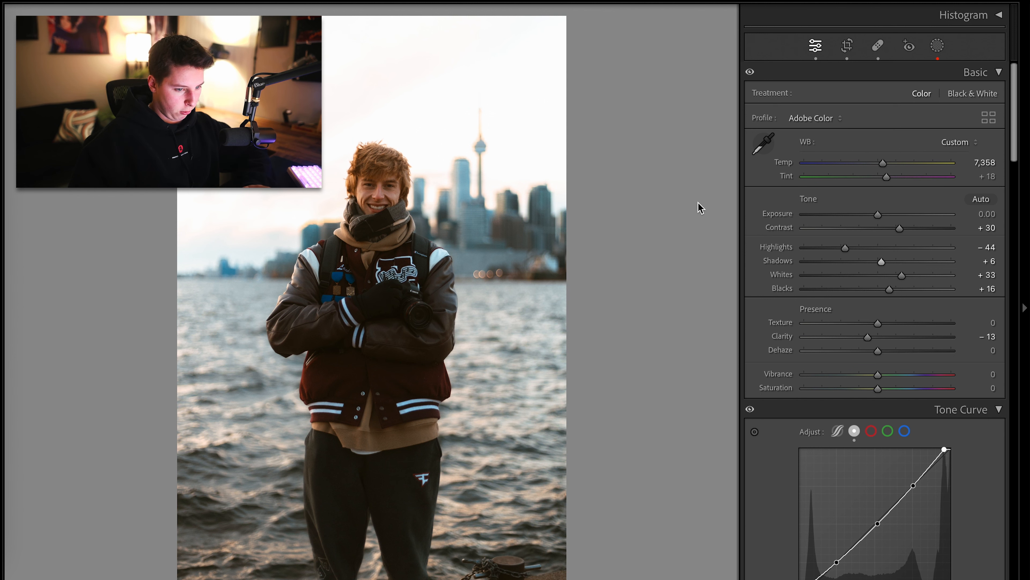
Compare the portrait before and after editing and inspect the face up close
{"action": "key", "text": "y"}
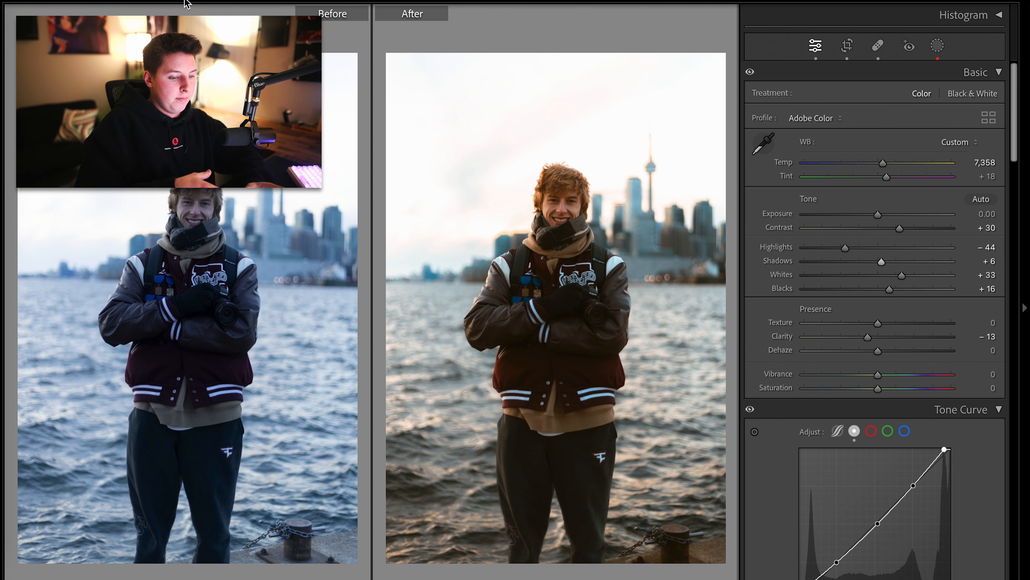
{"action": "key", "text": "y"}
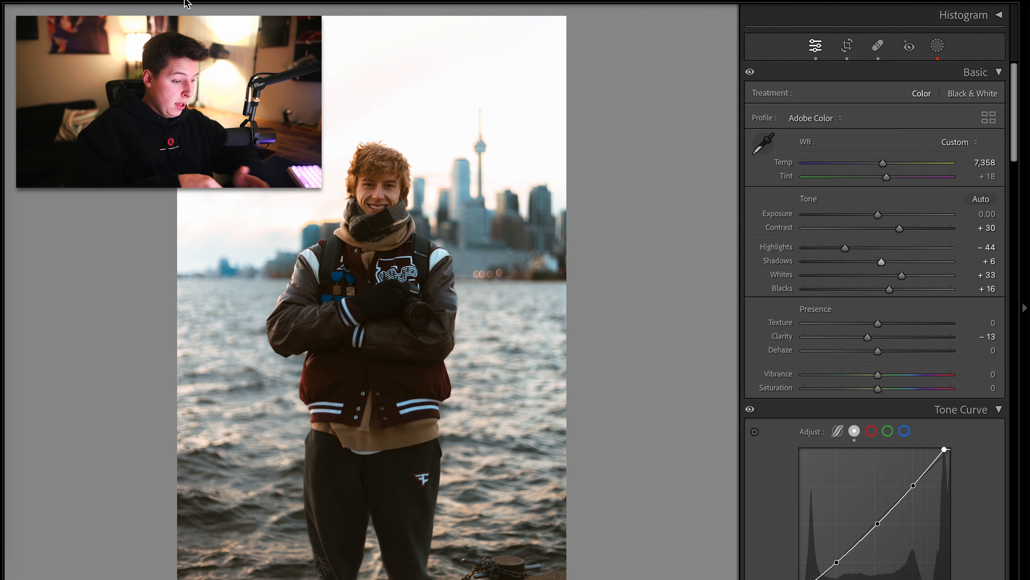
{"action": "left_click", "coordinate": [331, 184]}
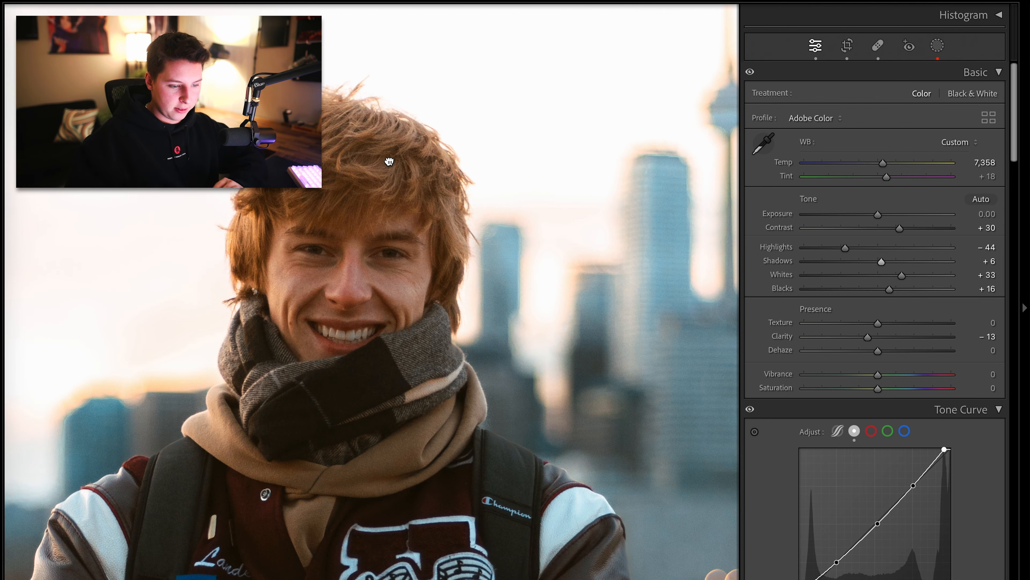
{"action": "left_click", "coordinate": [389, 162]}
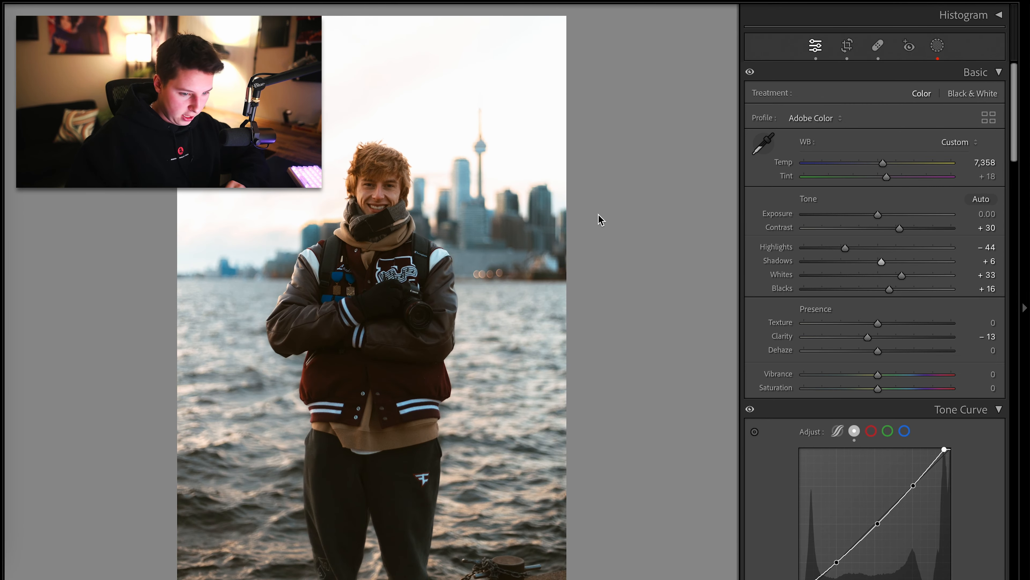
{"action": "scroll", "coordinate": [777, 369], "scroll_direction": "down", "scroll_amount": 10}
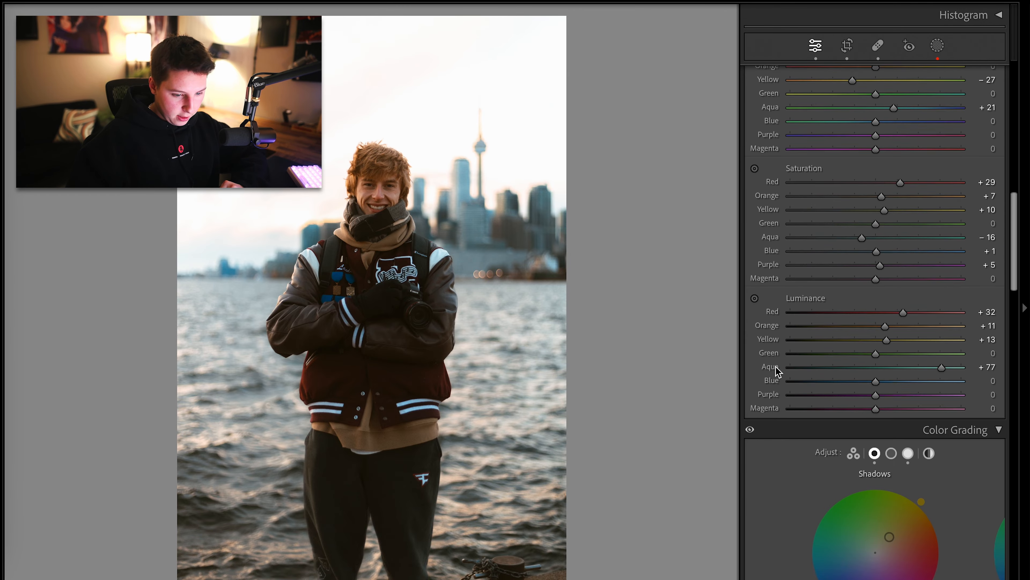
Try shifting the HSL Orange hue to -100 while inspecting the face up close, then undo it
{"action": "scroll", "coordinate": [777, 368], "scroll_direction": "up", "scroll_amount": 5}
{"action": "key", "text": "ctrl+z"}
{"action": "left_click_drag", "start_coordinate": [776, 285], "coordinate": [677, 252]}
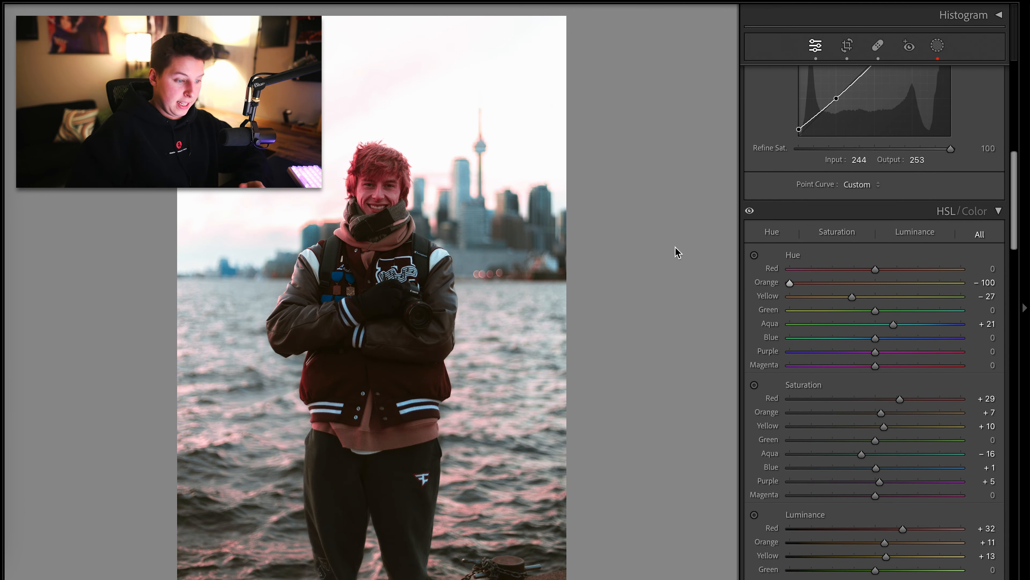
{"action": "left_click", "coordinate": [367, 180]}
{"action": "left_click", "coordinate": [367, 182]}
{"action": "left_click", "coordinate": [369, 184]}
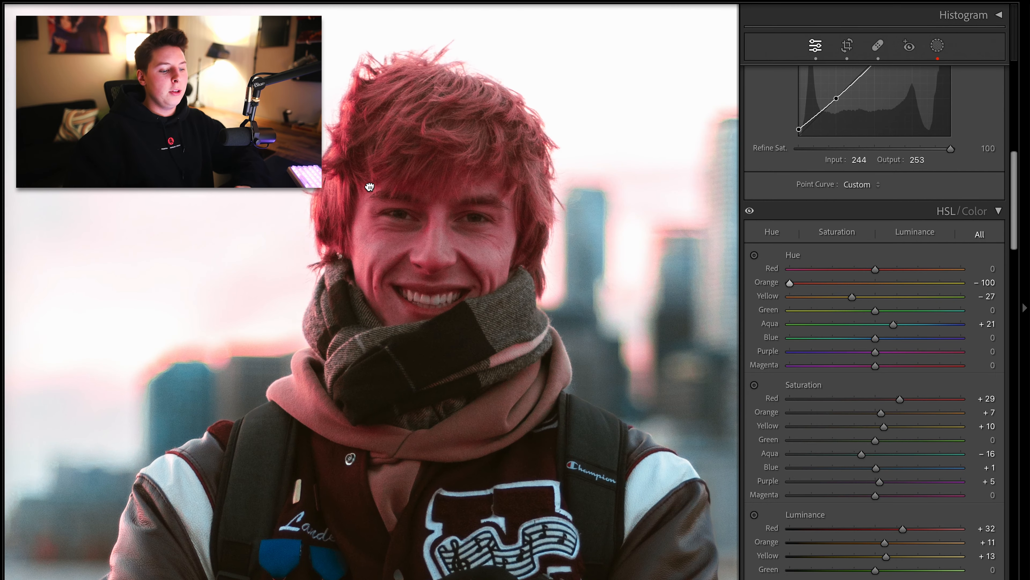
{"action": "left_click_drag", "start_coordinate": [369, 187], "coordinate": [329, 215]}
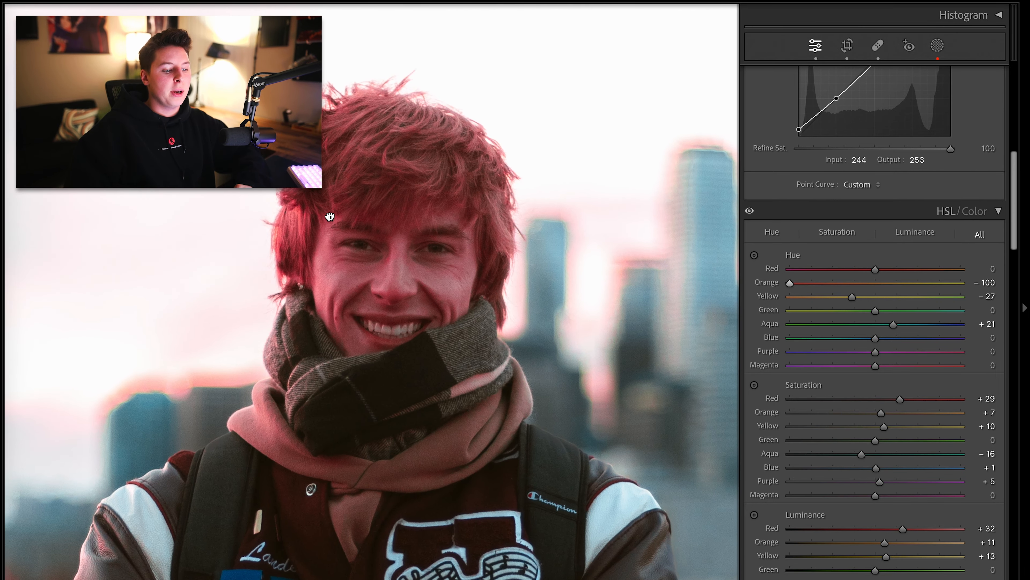
{"action": "left_click", "coordinate": [705, 287]}
{"action": "key", "text": "ctrl+z"}
{"action": "key", "text": "ctrl+z"}
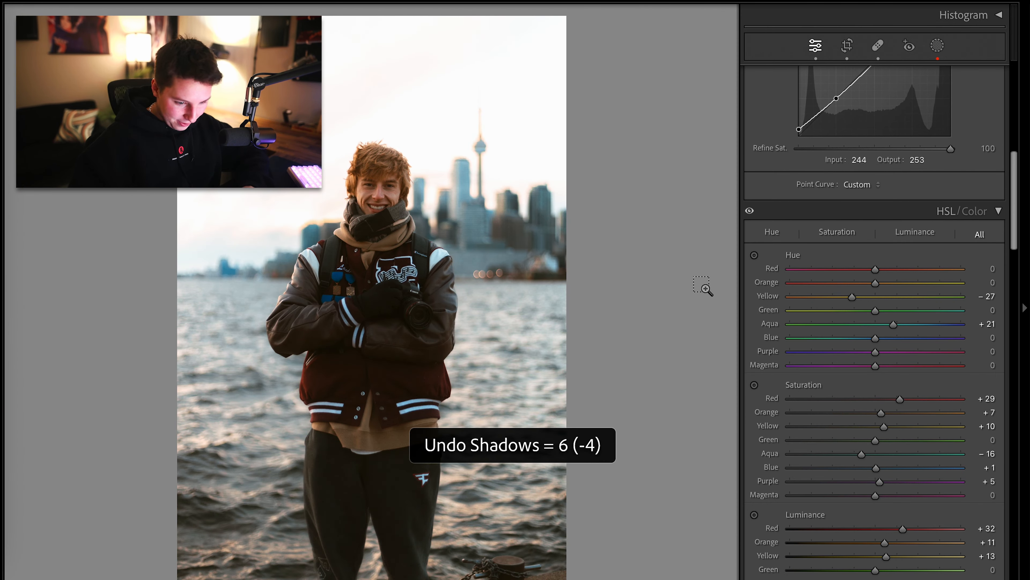
{"action": "key", "text": "ctrl+y"}
Preview the exported A13A3203-Enhanced-NR.jpg museum night shot from the Toronto Edited folder, zooming into details
{"action": "left_click", "coordinate": [73, 0]}
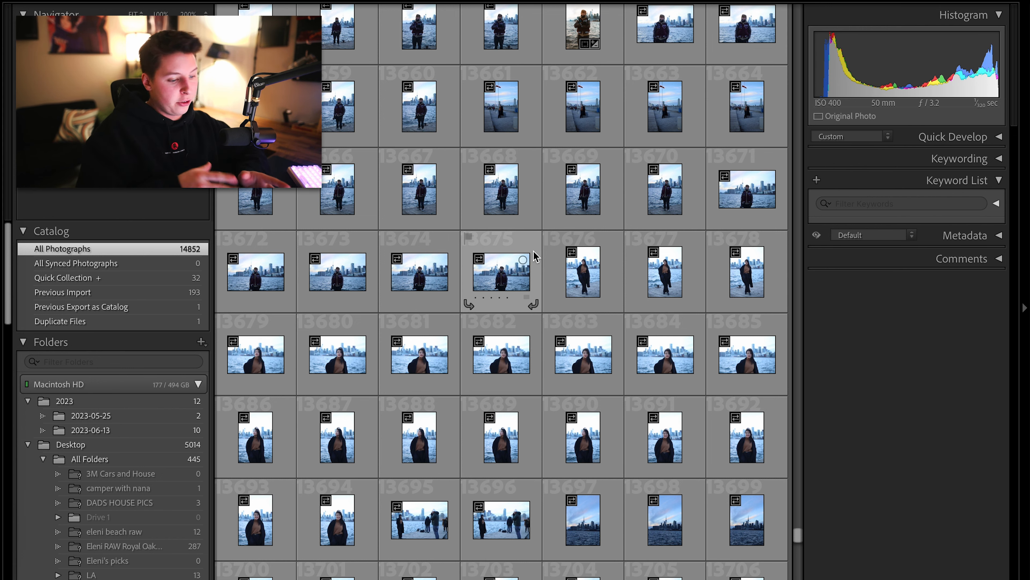
{"action": "scroll", "coordinate": [537, 256], "scroll_direction": "up", "scroll_amount": 10}
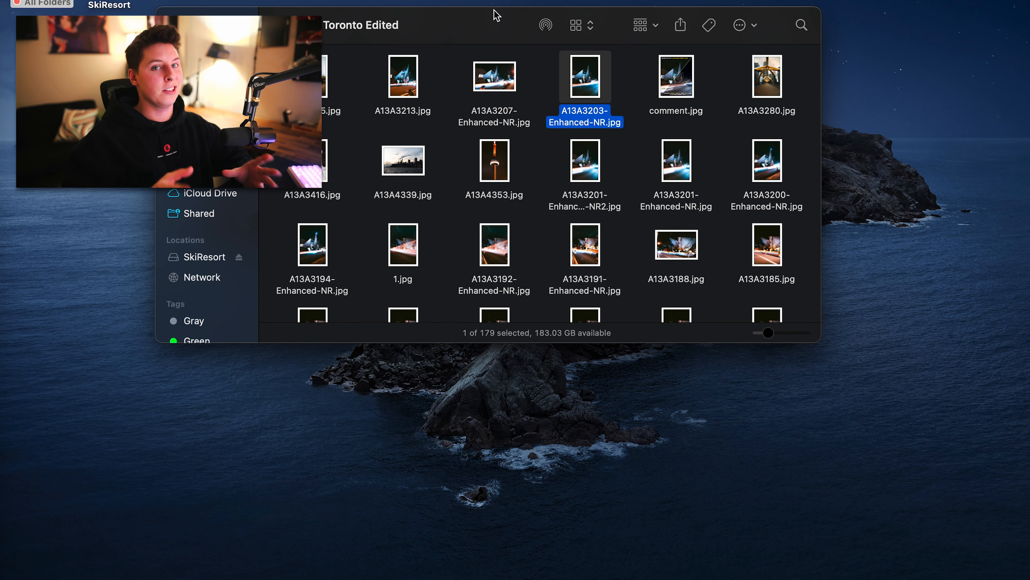
{"action": "key", "text": "space"}
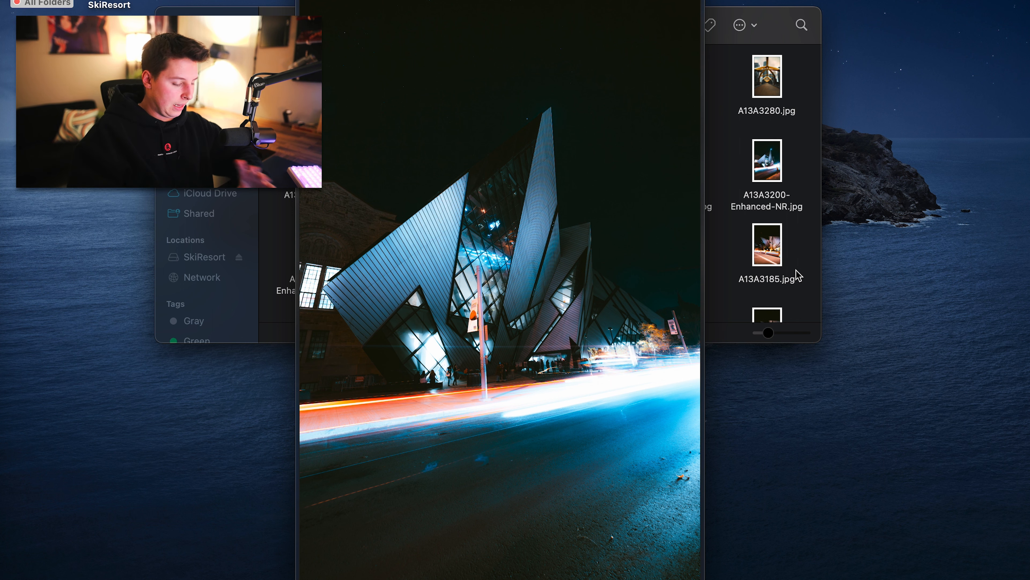
{"action": "left_click", "coordinate": [562, 121]}
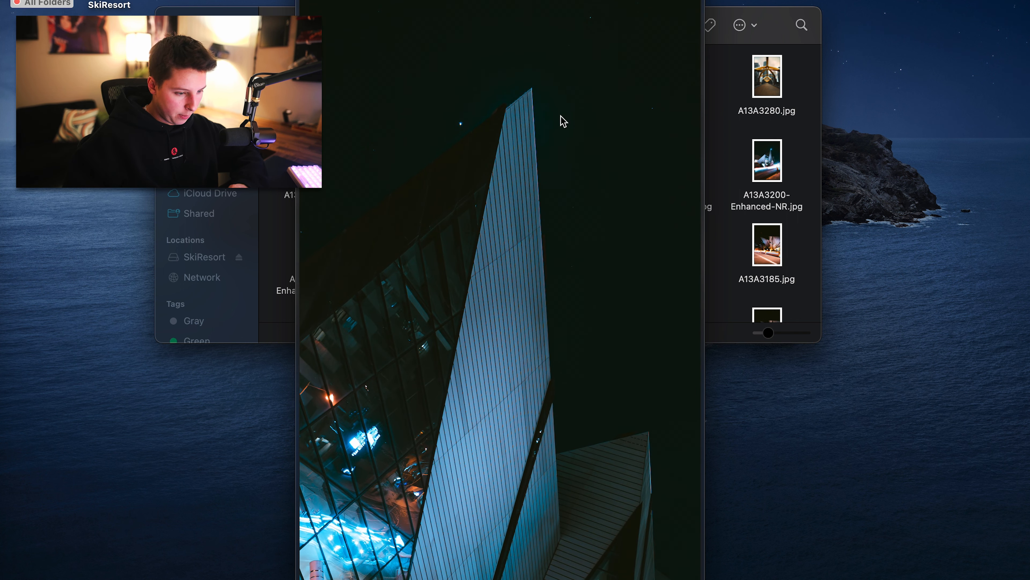
{"action": "scroll", "coordinate": [561, 118], "scroll_direction": "up", "scroll_amount": 6}
{"action": "scroll", "coordinate": [423, 115], "scroll_direction": "left", "scroll_amount": 7}
{"action": "scroll", "coordinate": [423, 116], "scroll_direction": "down", "scroll_amount": 8}
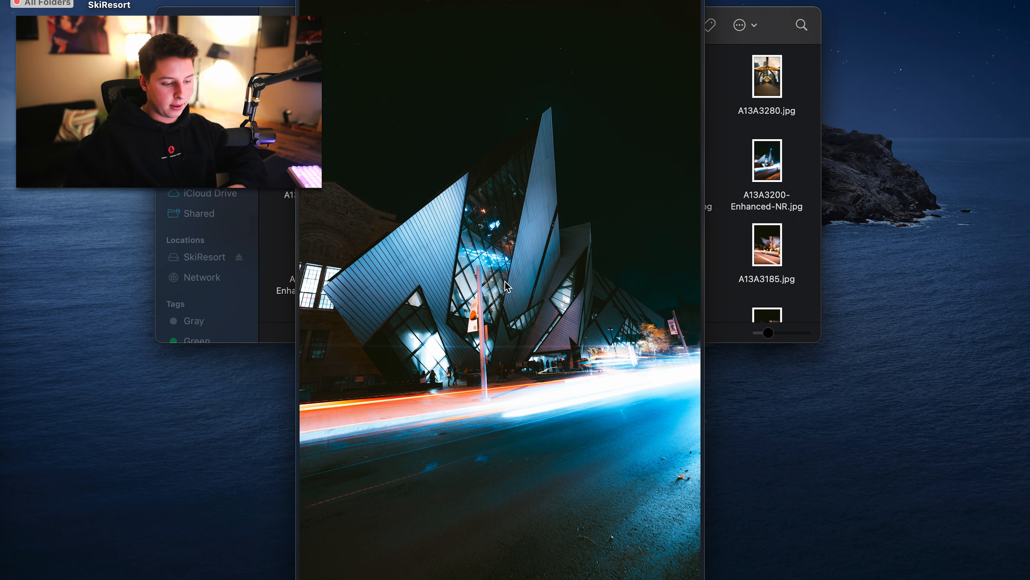
{"action": "key", "text": "space"}
Preview the exported light-trail photo 1.jpg from the Toronto Edited folder
{"action": "left_click", "coordinate": [545, 264]}
{"action": "left_click", "coordinate": [495, 248]}
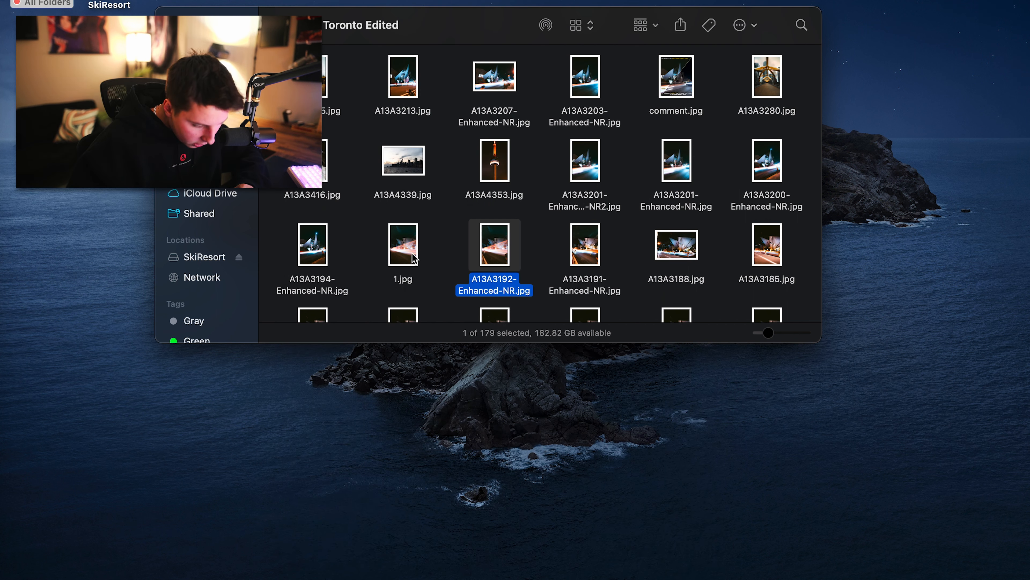
{"action": "left_click", "coordinate": [404, 248]}
{"action": "key", "text": "space"}
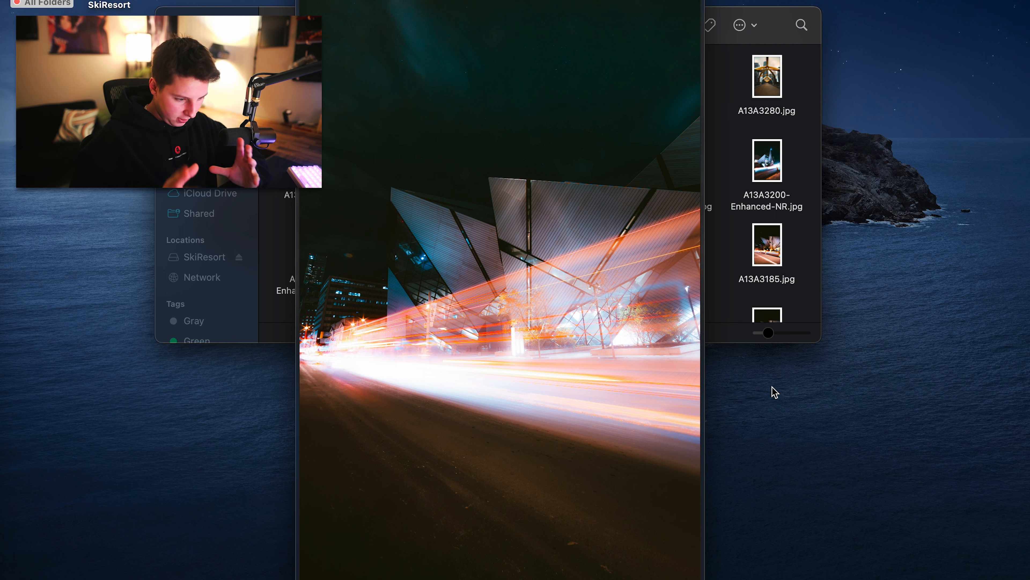
{"action": "key", "text": "space"}
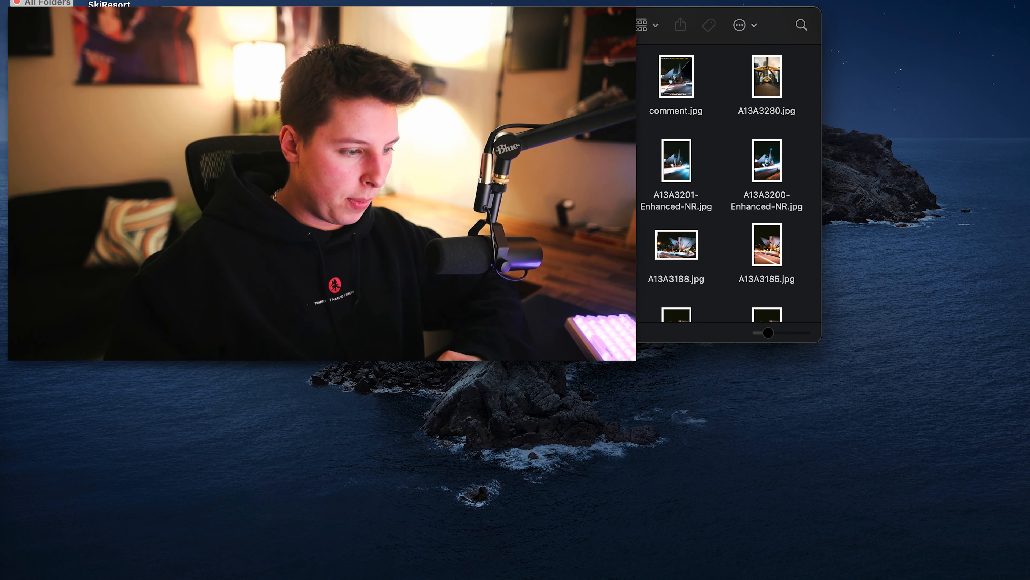